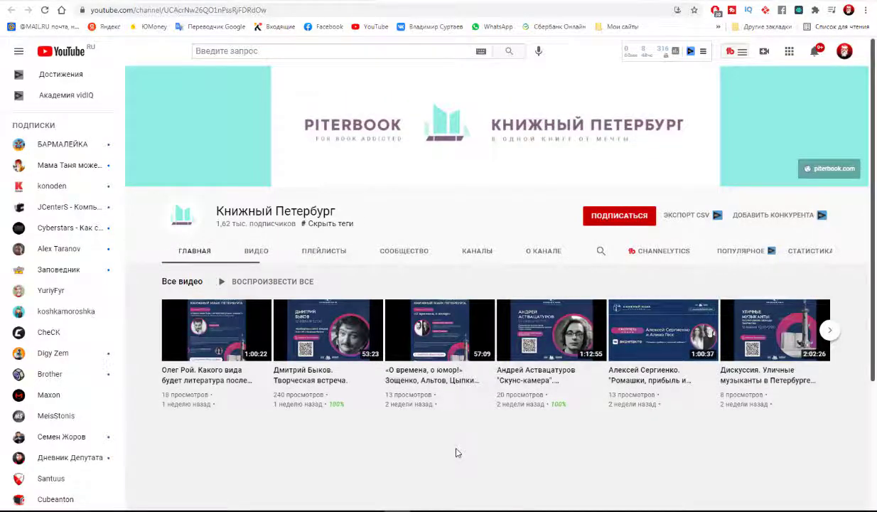
Step: Scroll the Russian Barista channel page down and back up while its featured trailer plays
scroll(457, 453, down, 2)
scroll(457, 453, up, 2)
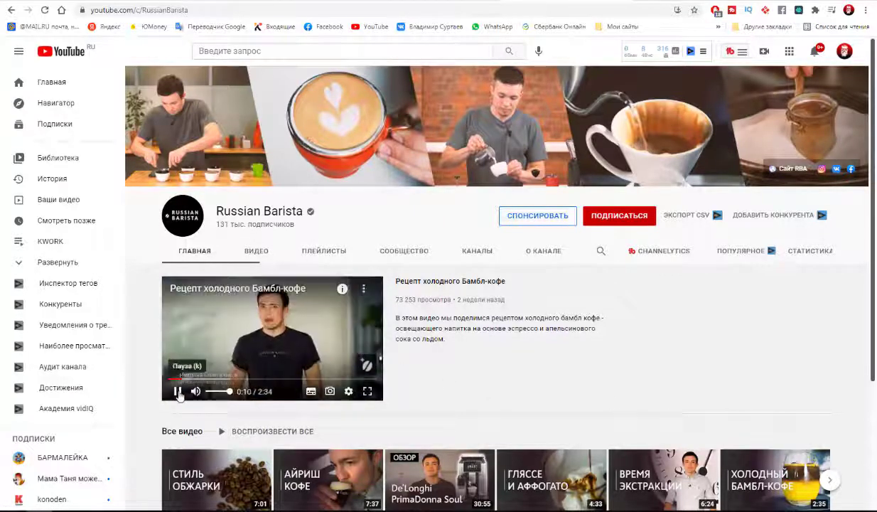
Step: Pause the coffee recipe video, look over the page, and return to Книжный Петербург
click(178, 392)
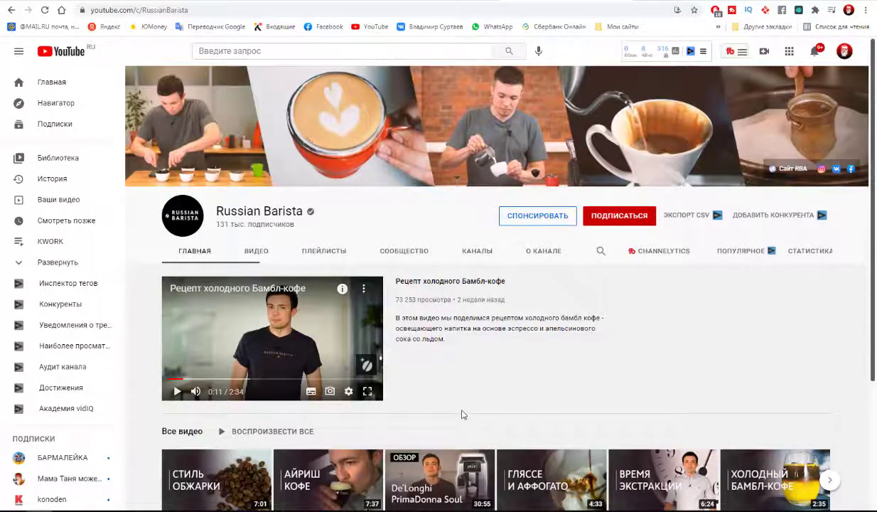
scroll(462, 415, down, 2)
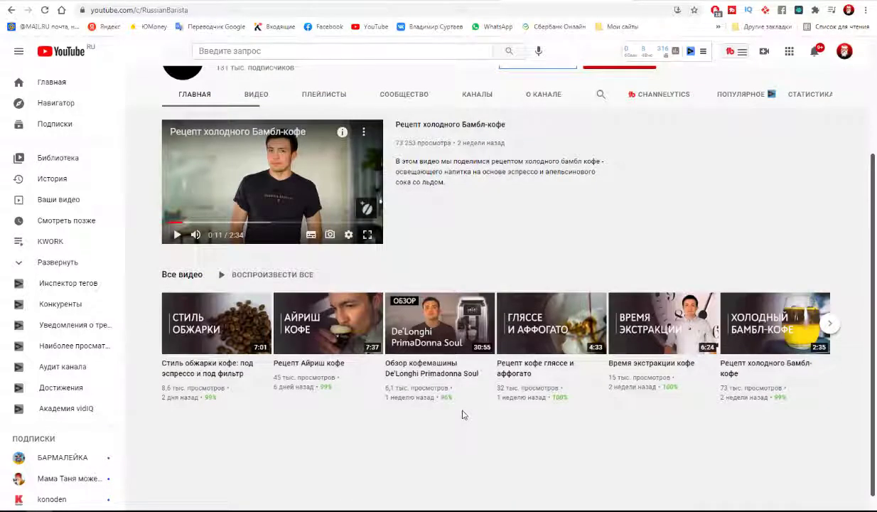
scroll(462, 414, up, 2)
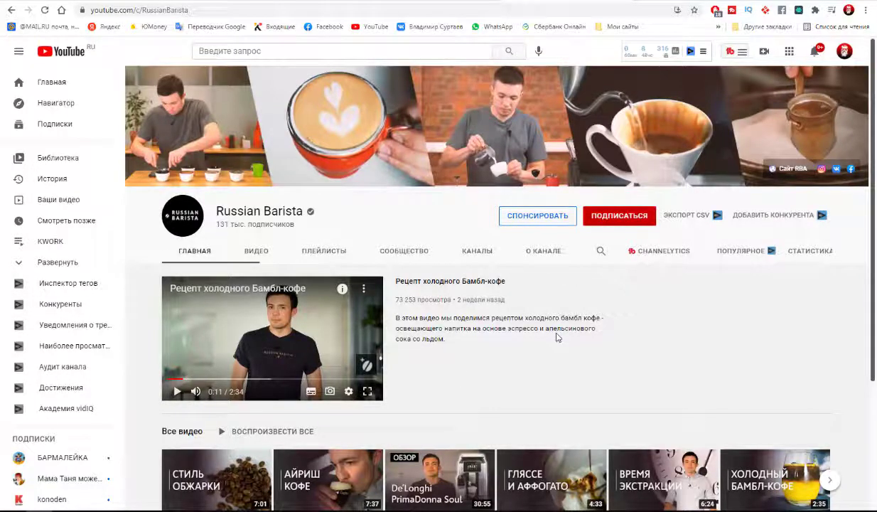
key(alt+Left)
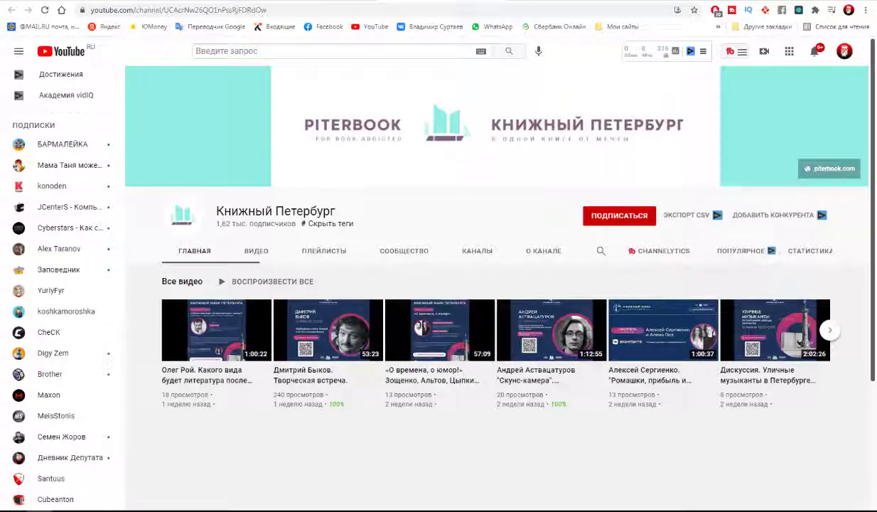
Step: Subscribe to Книжный Петербург with ПОДПИСАТЬСЯ and reload the channel page
click(624, 222)
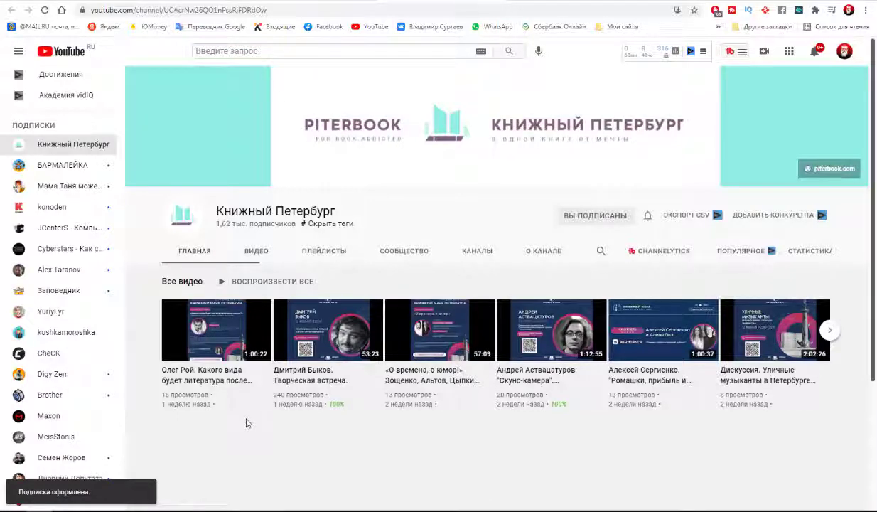
key(F5)
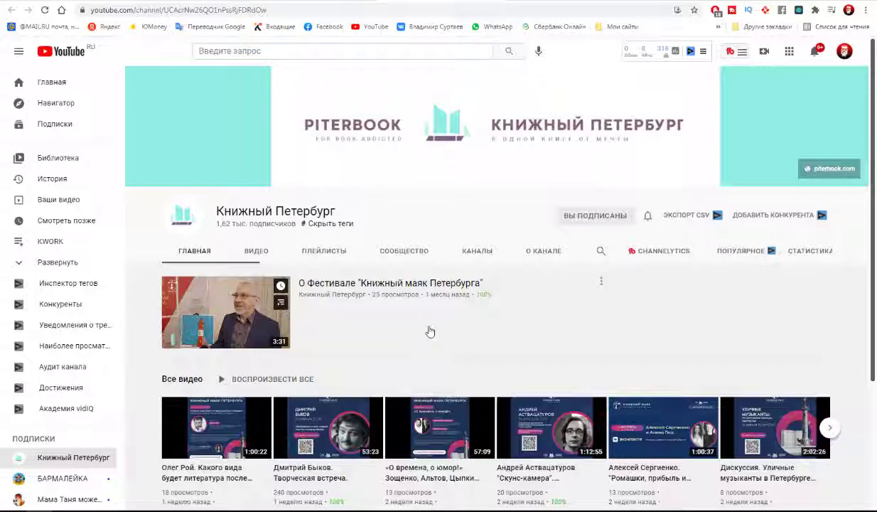
mouse_move(439, 323)
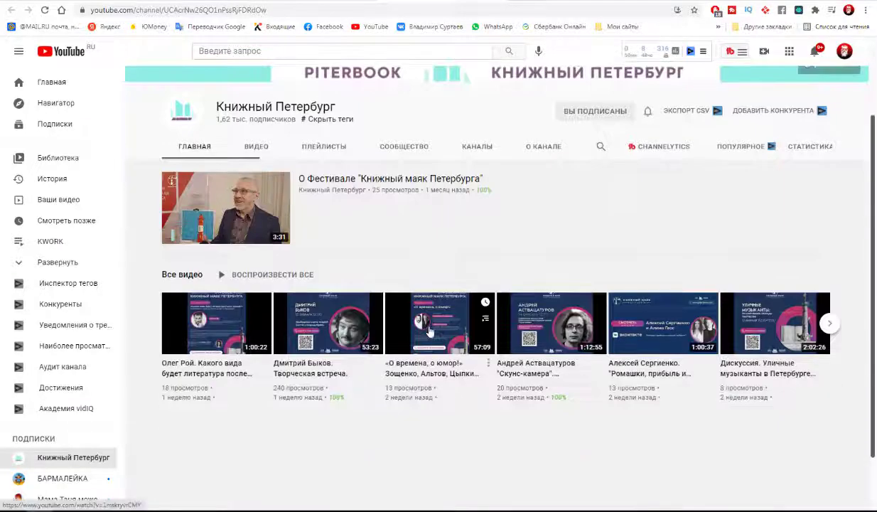
scroll(430, 332, down, 1)
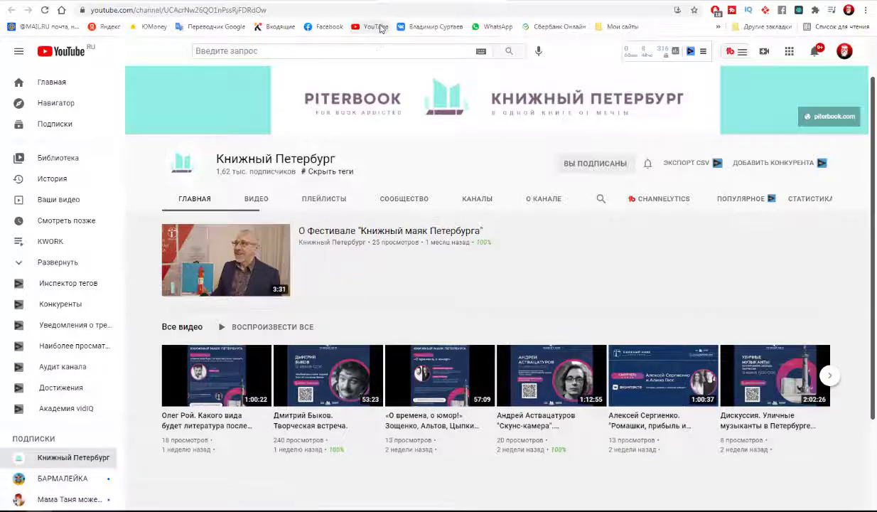
right_click(363, 26)
click(409, 38)
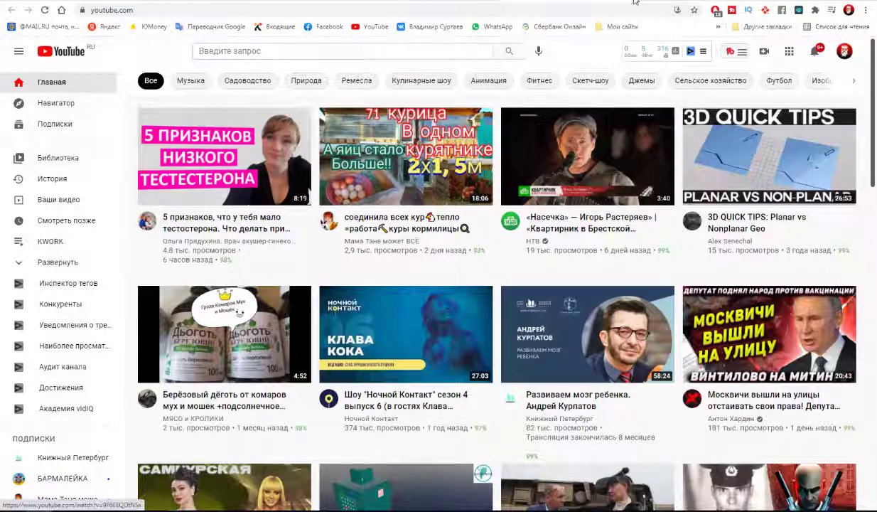
click(527, 0)
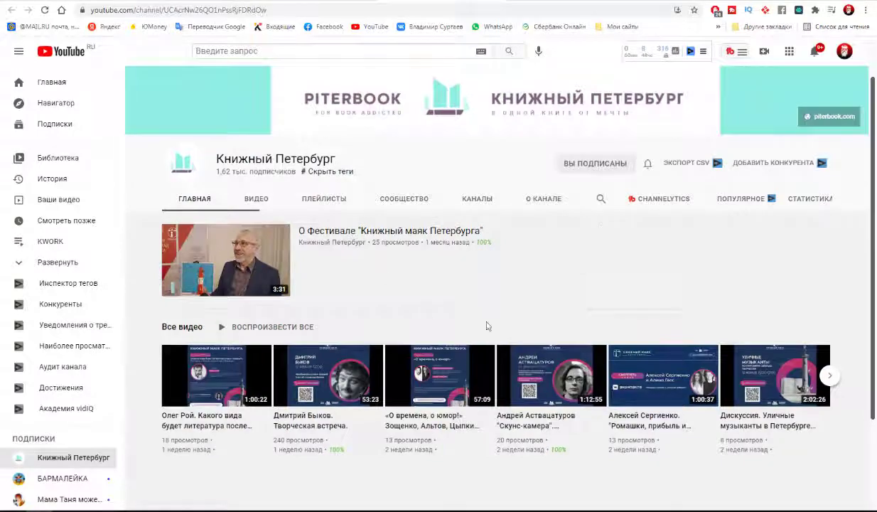
scroll(585, 323, down, 1)
scroll(585, 324, down, 1)
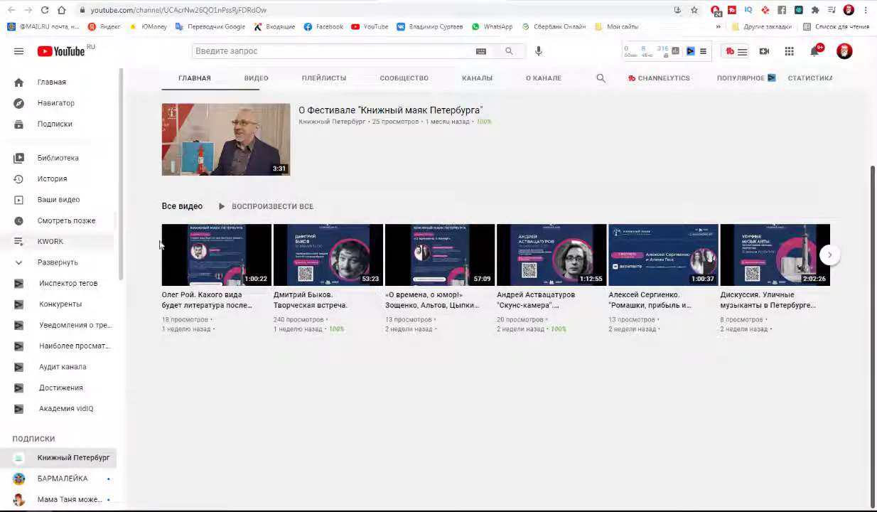
click(325, 79)
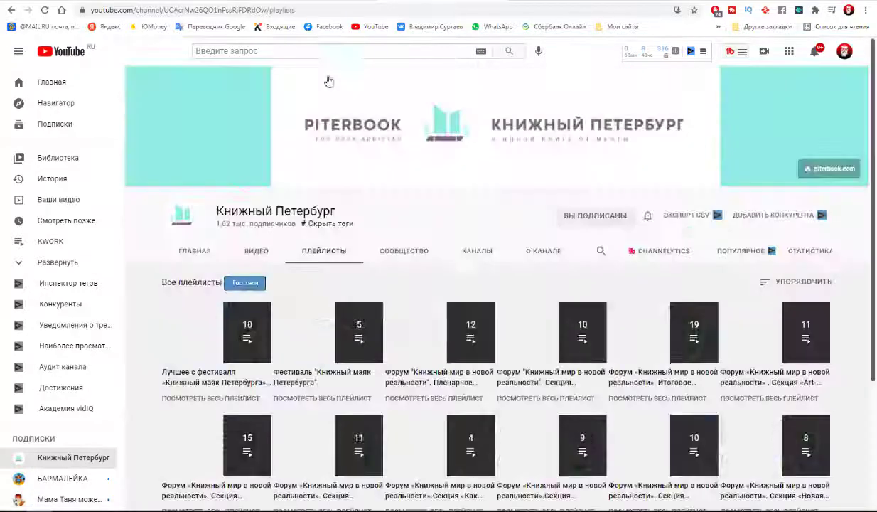
scroll(417, 216, down, 3)
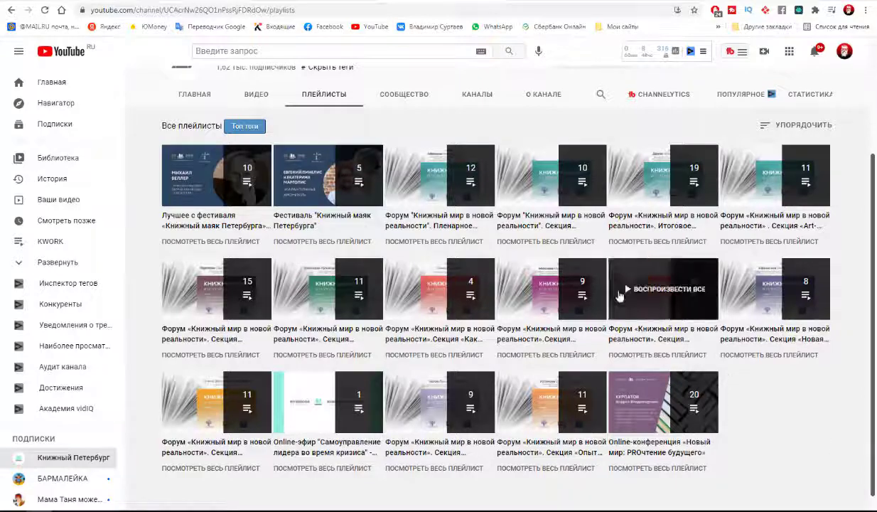
click(193, 98)
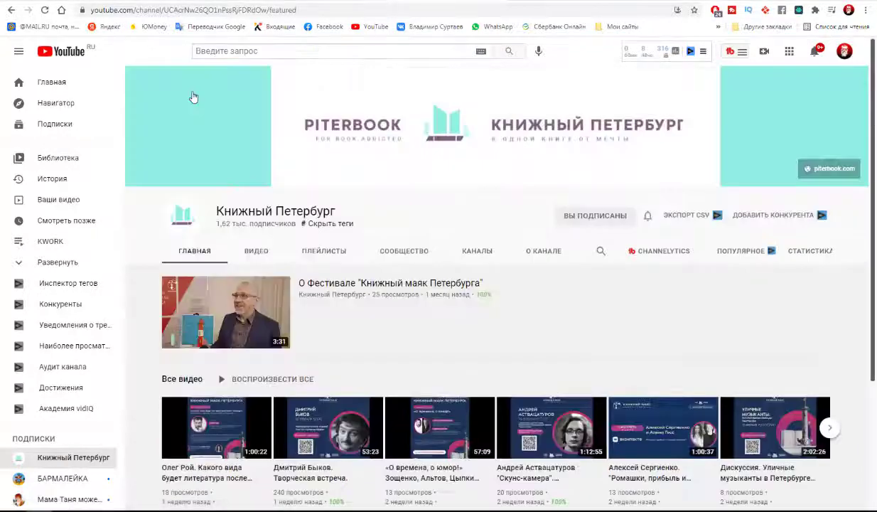
scroll(249, 382, down, 3)
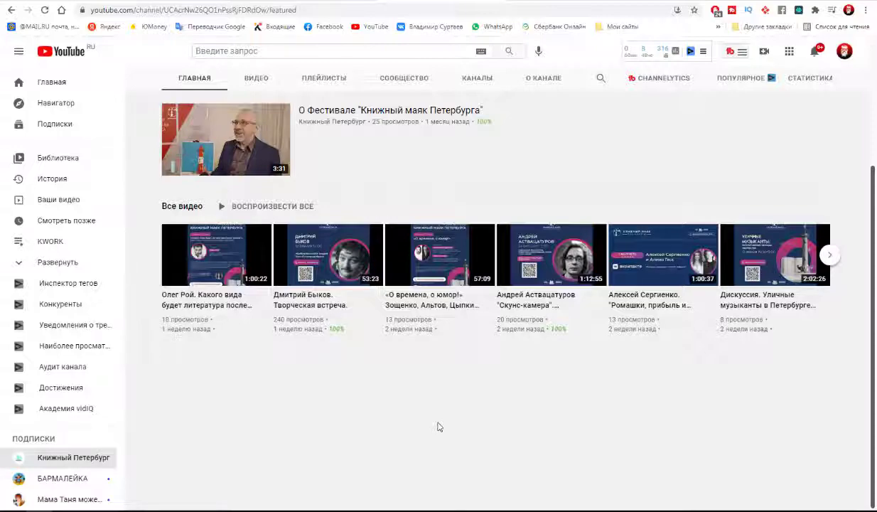
scroll(438, 426, up, 2)
scroll(439, 426, up, 1)
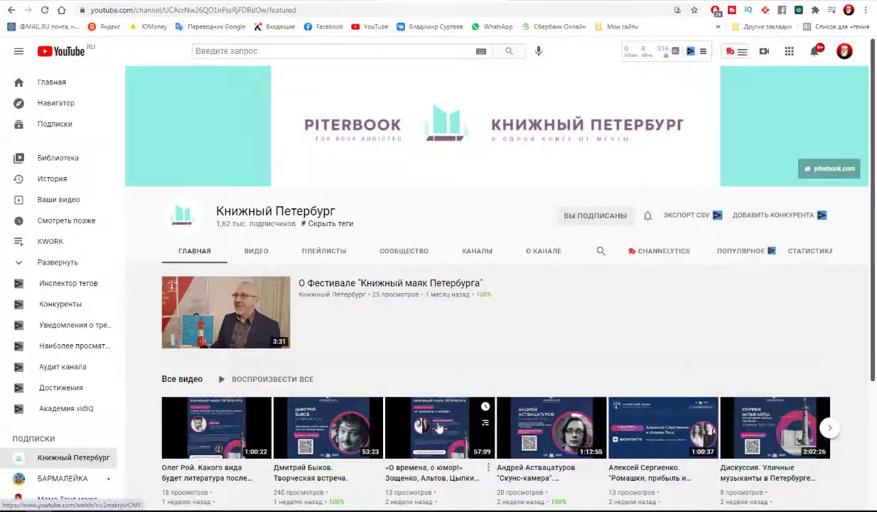
scroll(439, 427, down, 3)
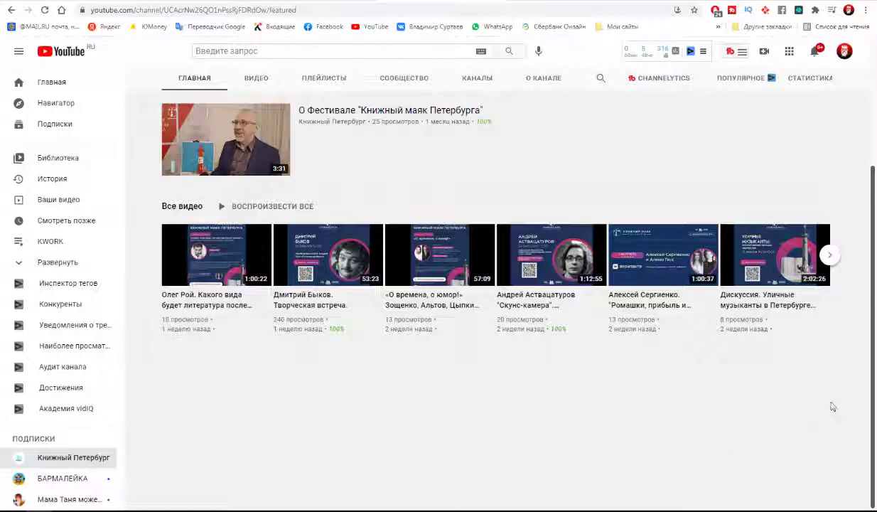
scroll(856, 313, up, 3)
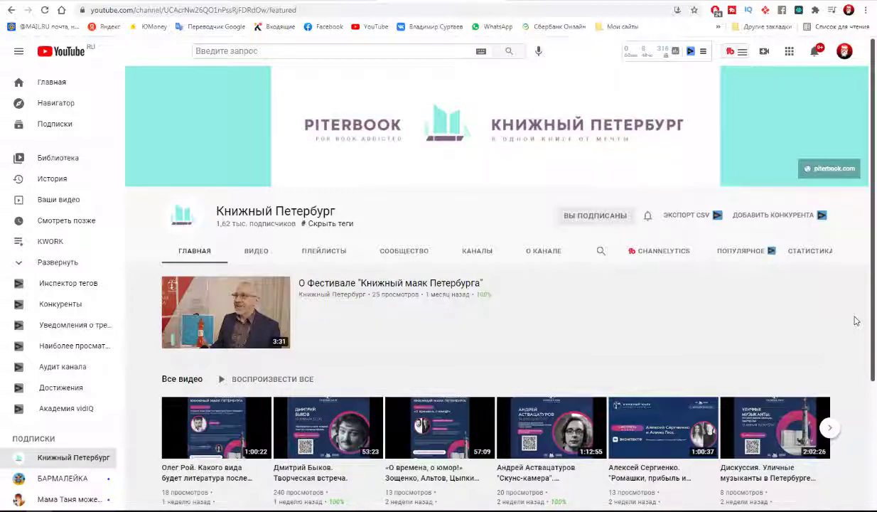
scroll(856, 321, down, 3)
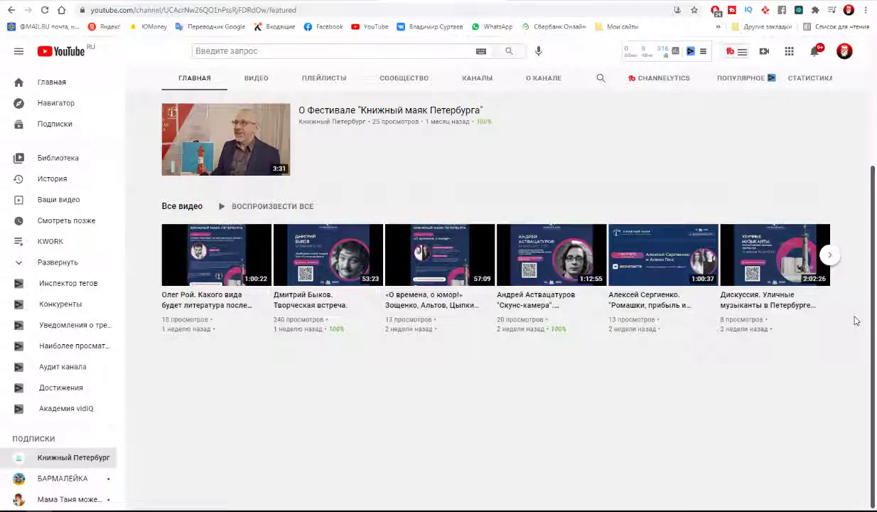
scroll(857, 321, up, 1)
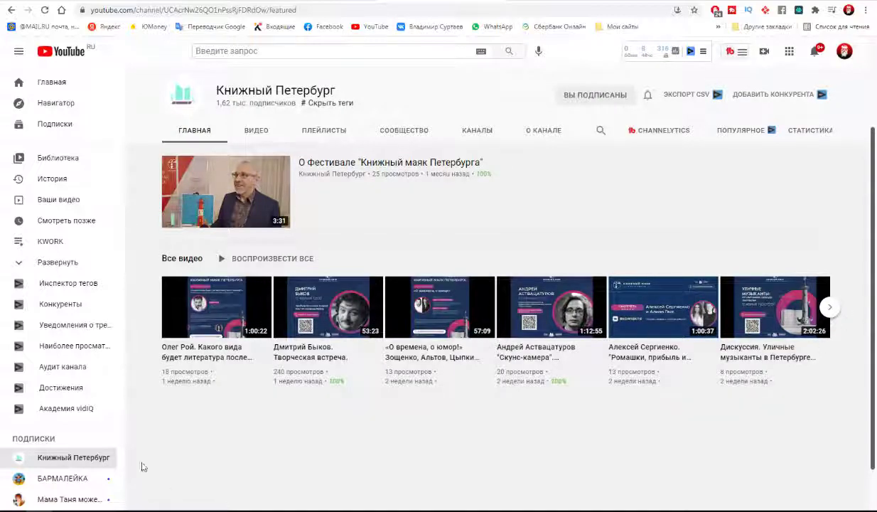
scroll(739, 341, down, 1)
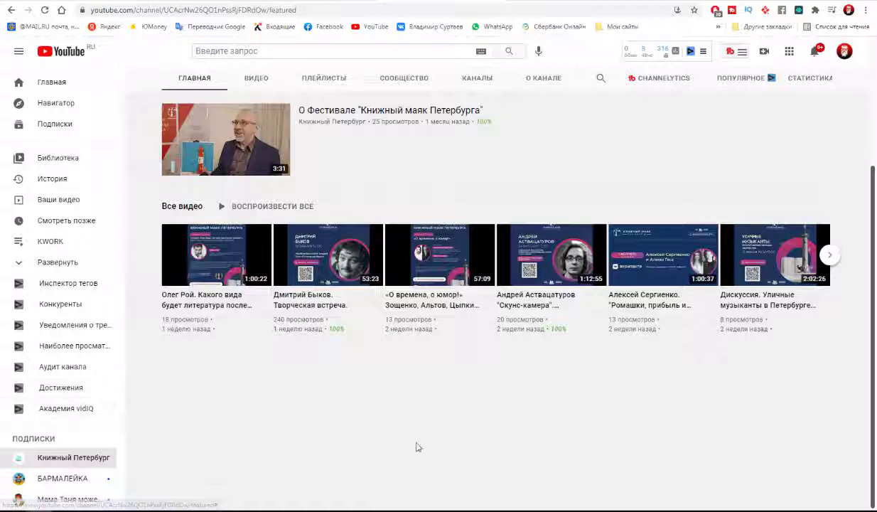
scroll(494, 445, up, 3)
mouse_move(439, 255)
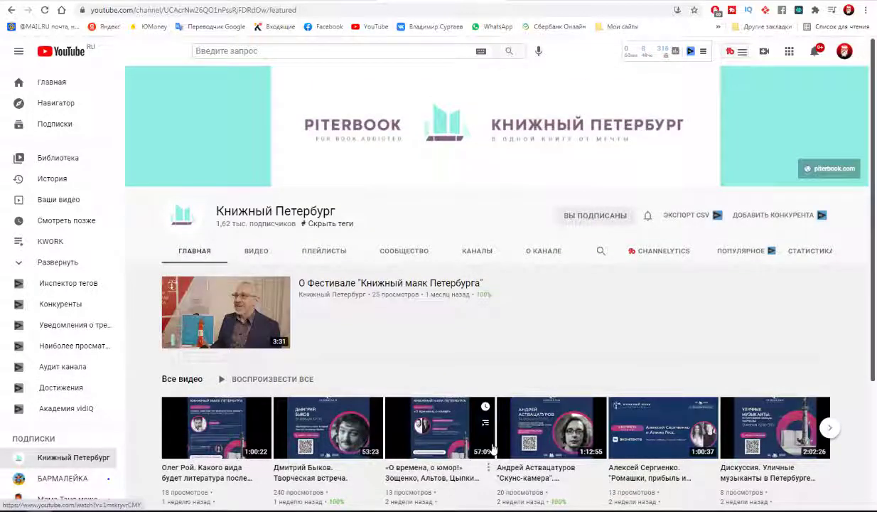
scroll(494, 448, down, 3)
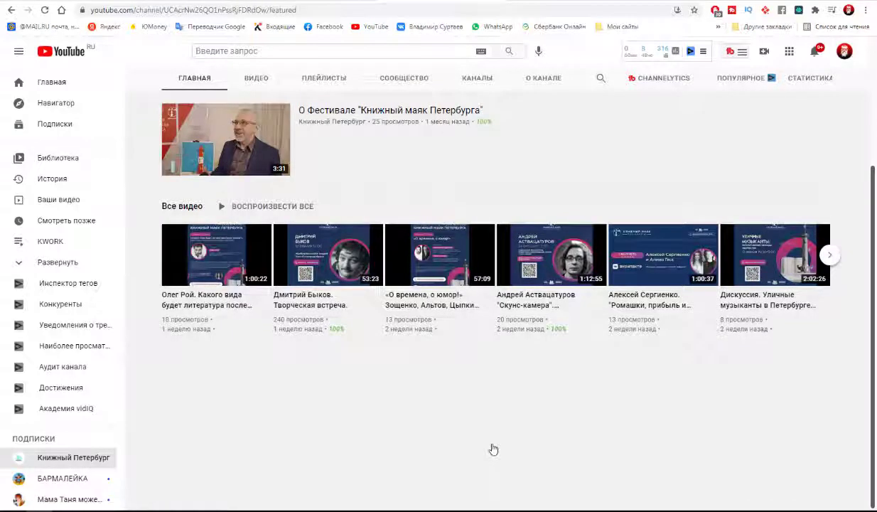
click(254, 80)
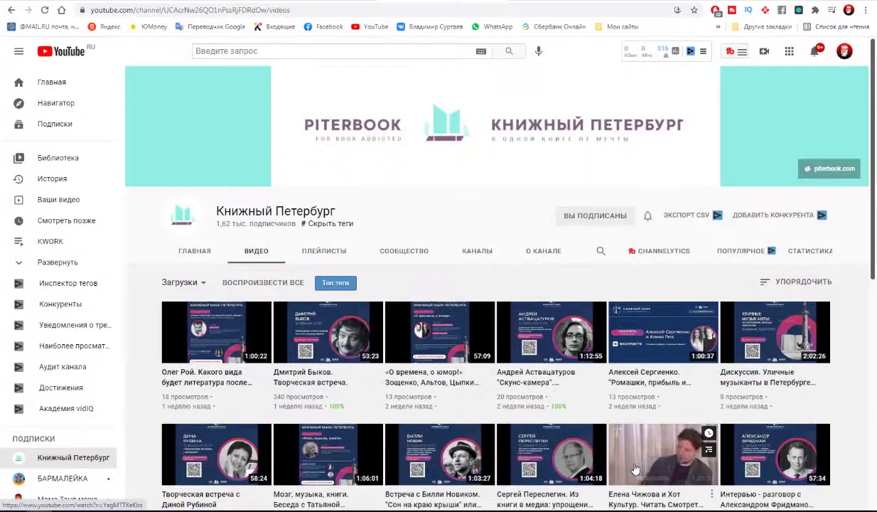
scroll(635, 463, down, 4)
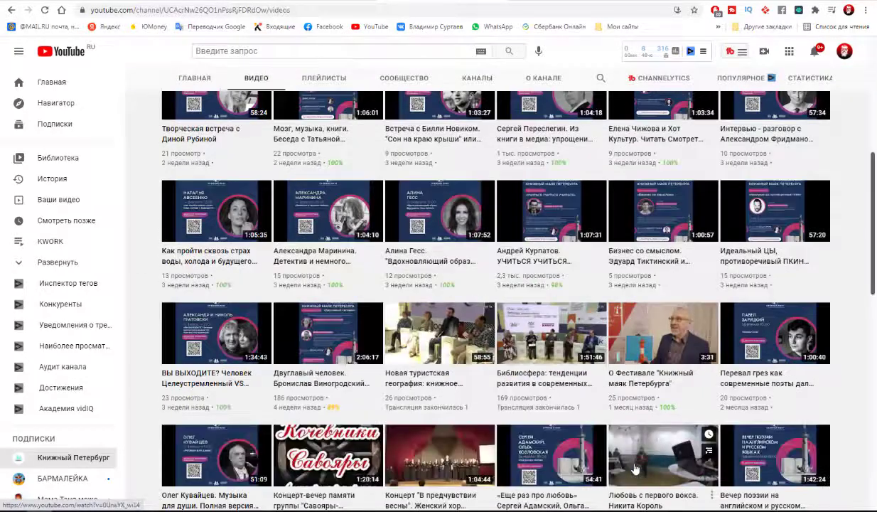
scroll(635, 469, up, 3)
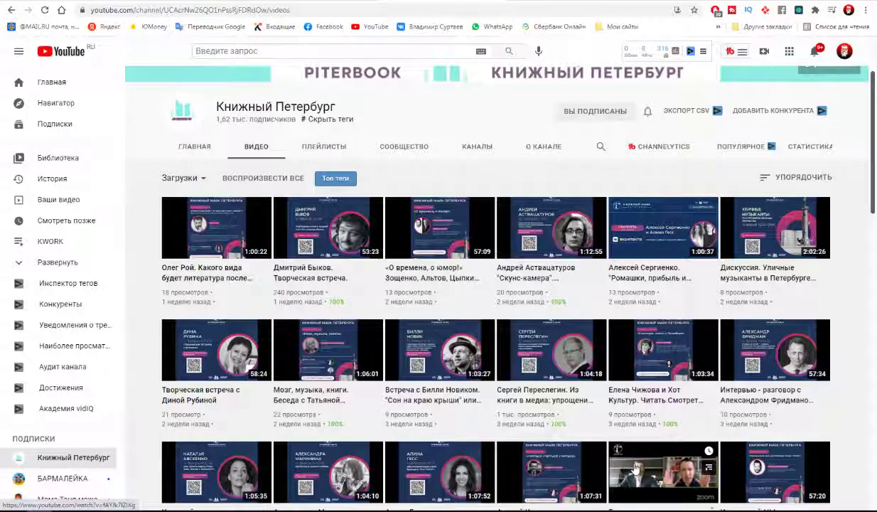
scroll(636, 468, up, 2)
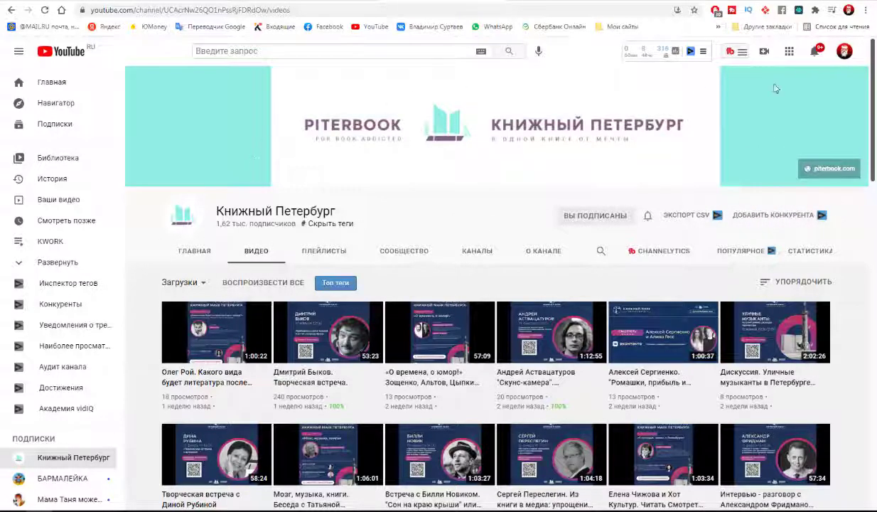
scroll(653, 205, down, 2)
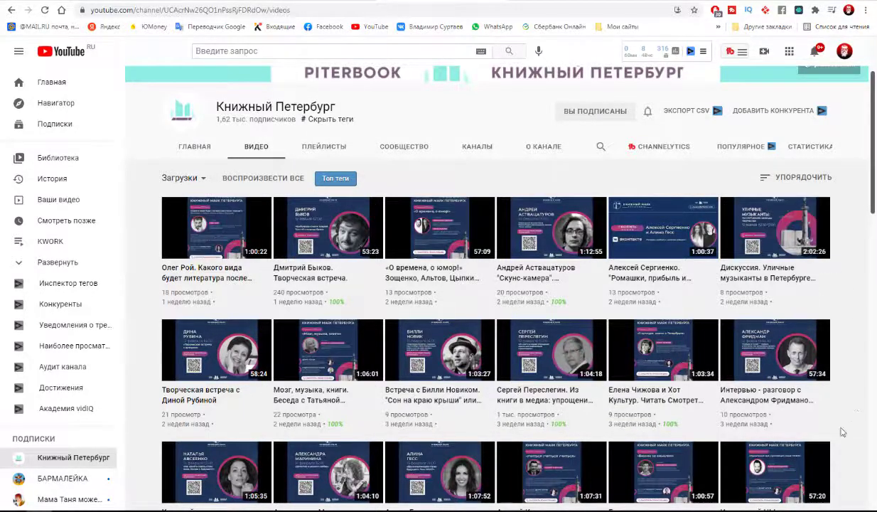
Step: Scroll through the Книжный Петербург upload grid, reviewing view counts like the Быков talk's 240
scroll(764, 441, down, 1)
scroll(764, 441, down, 2)
scroll(761, 445, down, 3)
scroll(761, 444, down, 4)
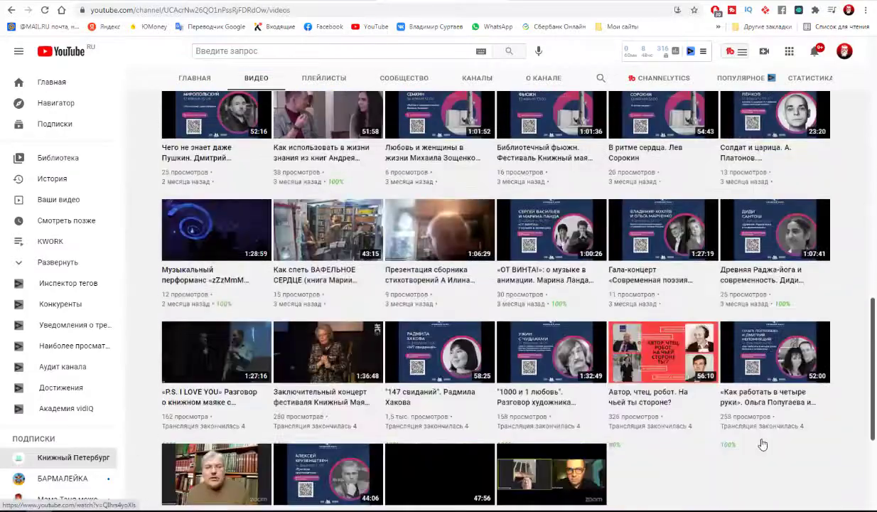
scroll(762, 445, up, 4)
scroll(761, 444, up, 3)
scroll(761, 444, up, 4)
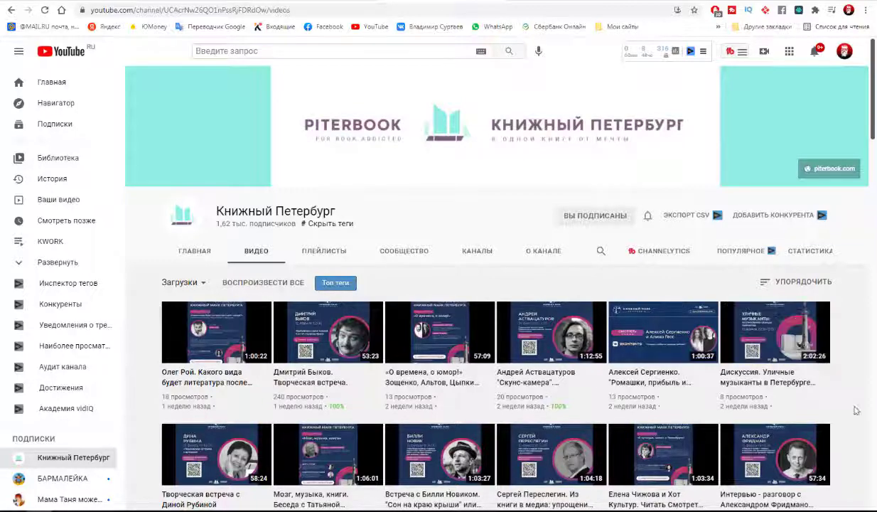
scroll(868, 439, down, 2)
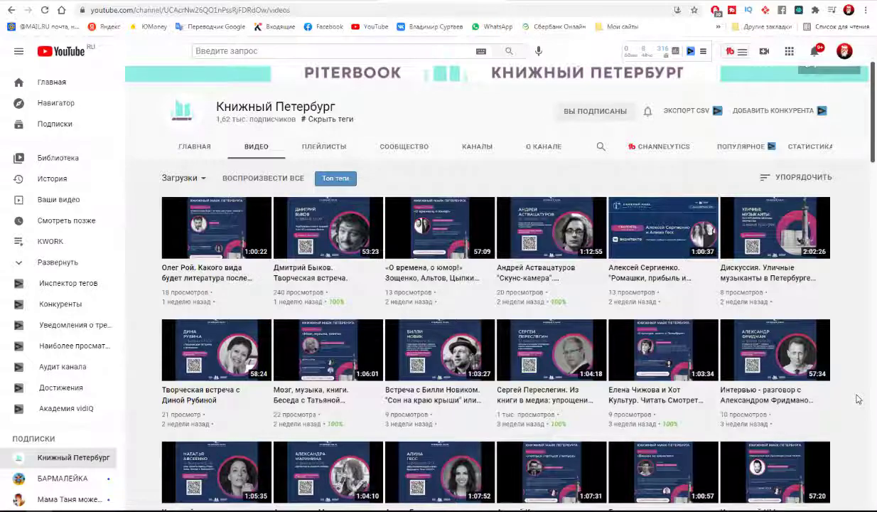
Step: Scroll the channel's uploads down and back up to the newest Олег Рой talk
scroll(858, 399, down, 3)
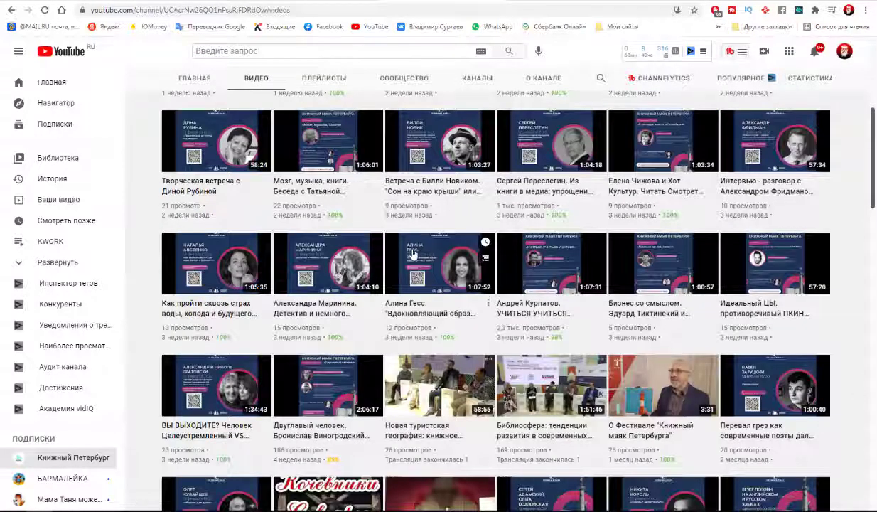
mouse_move(217, 469)
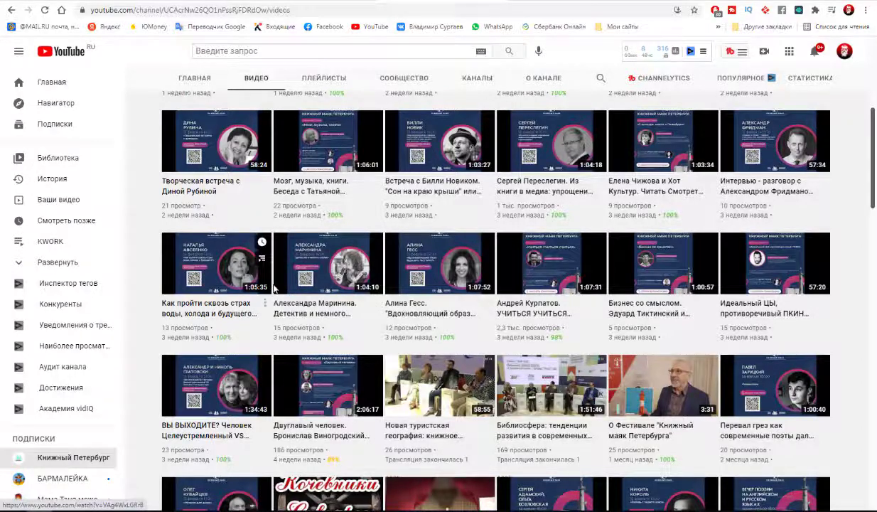
scroll(290, 308, up, 1)
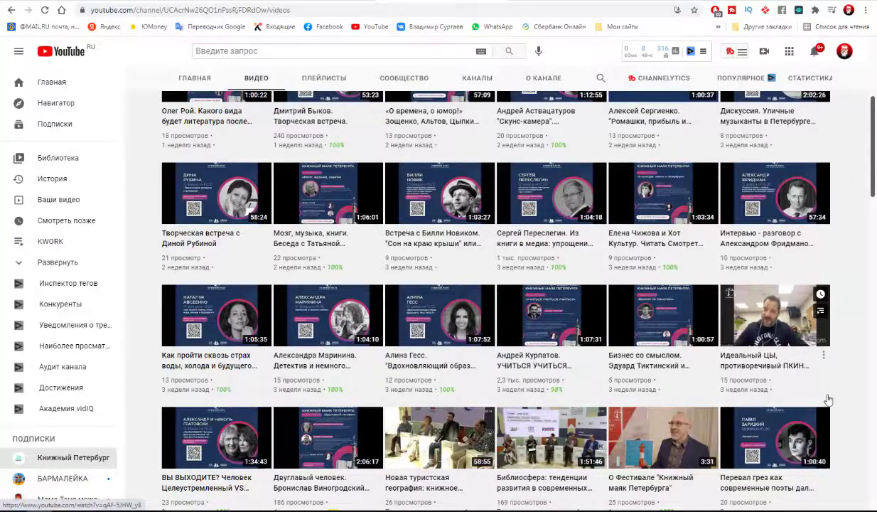
scroll(828, 400, down, 3)
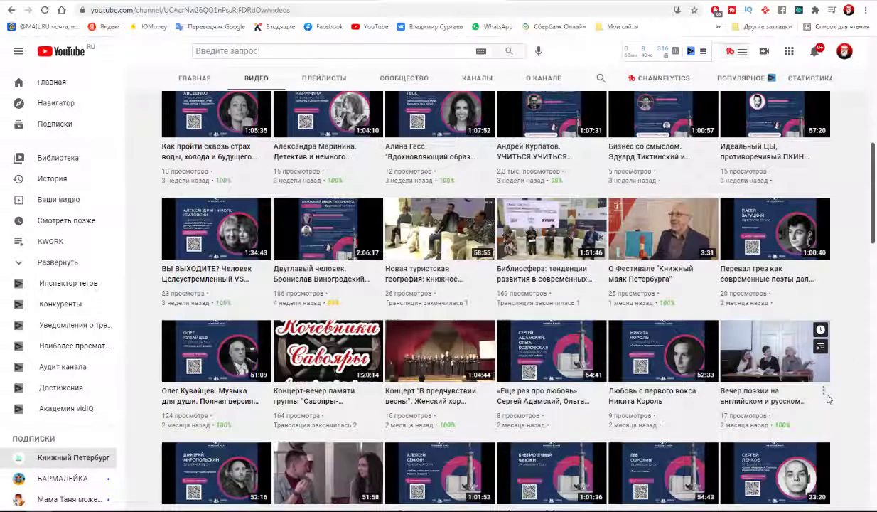
scroll(829, 400, up, 4)
scroll(828, 400, up, 2)
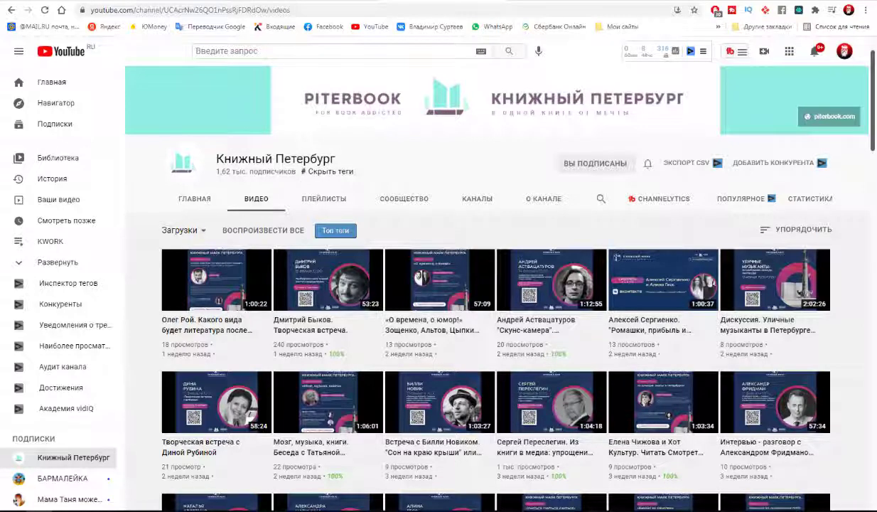
scroll(876, 441, up, 1)
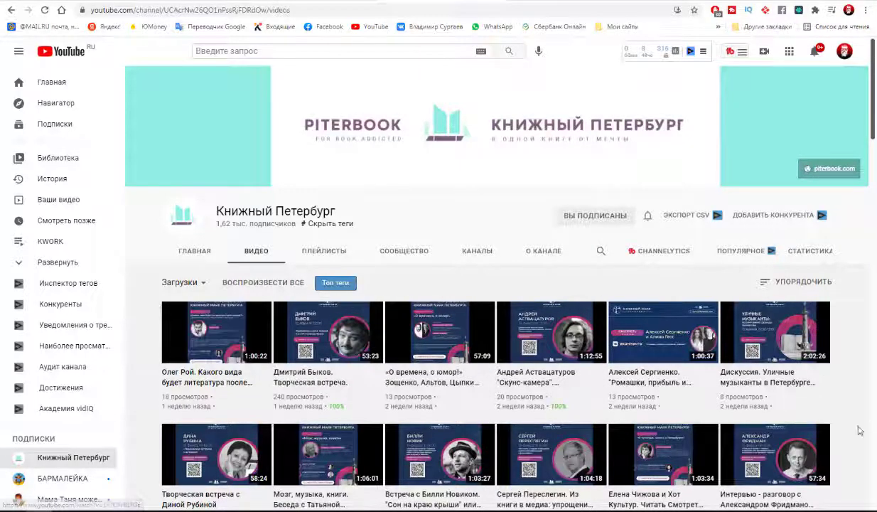
scroll(640, 426, down, 3)
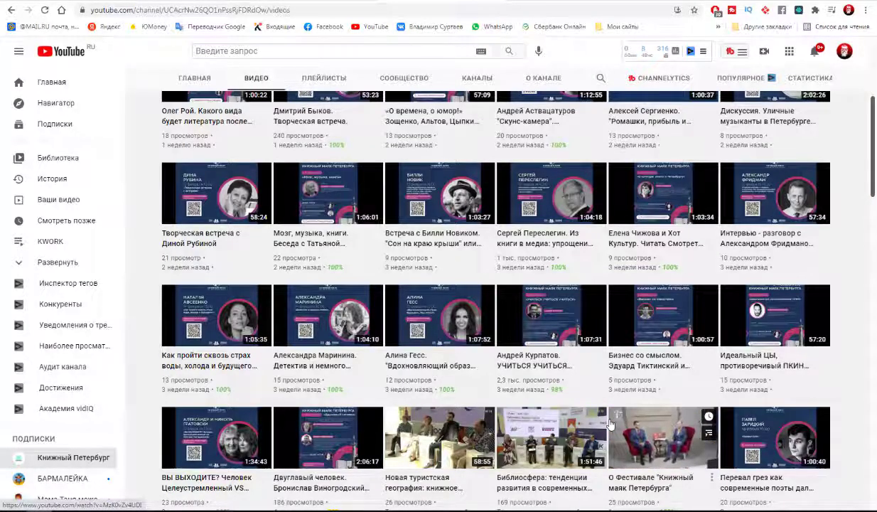
scroll(609, 425, up, 4)
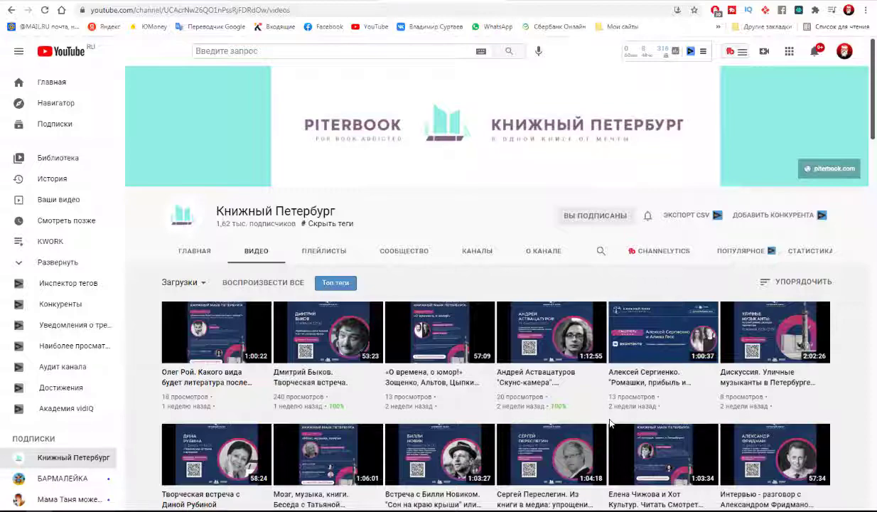
mouse_move(440, 332)
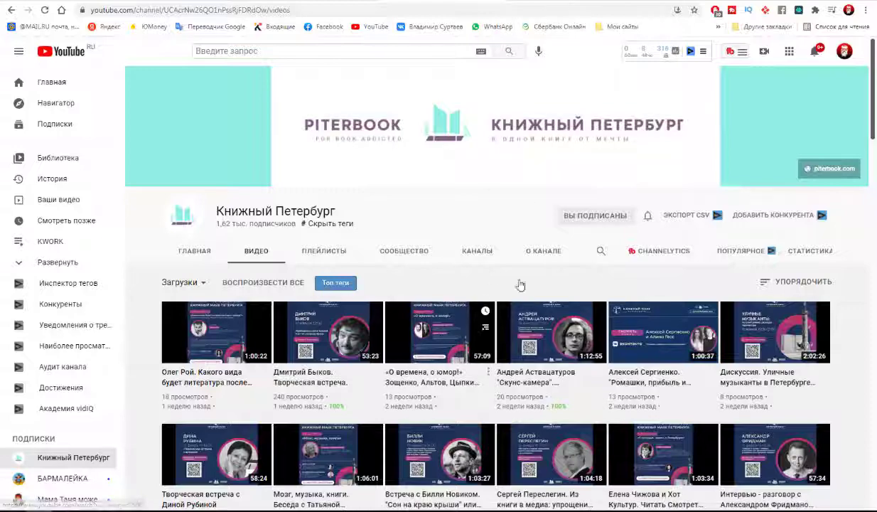
Step: In a new tab, load YouTube and search for Зощенко
key(ctrl+t)
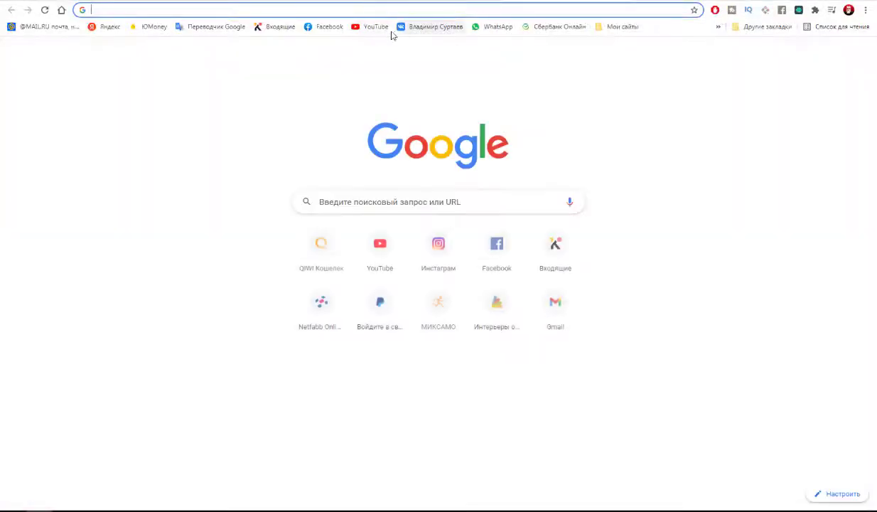
click(360, 28)
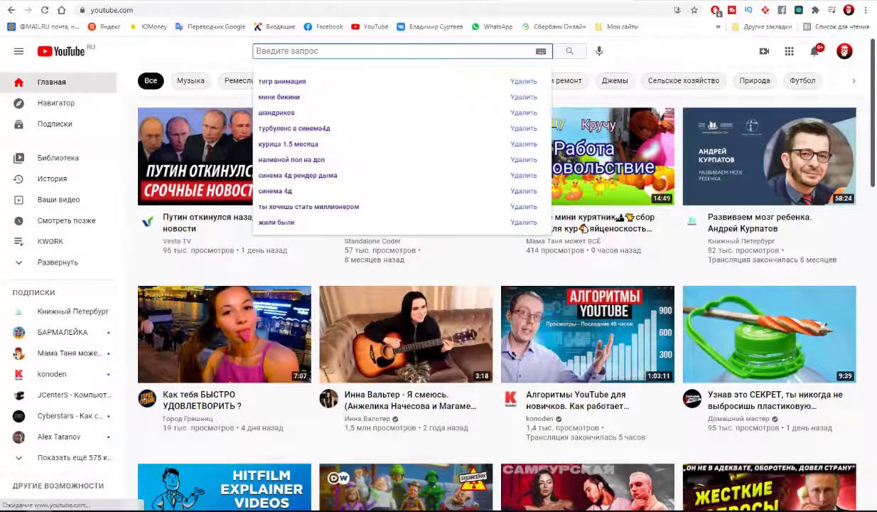
text(зо)
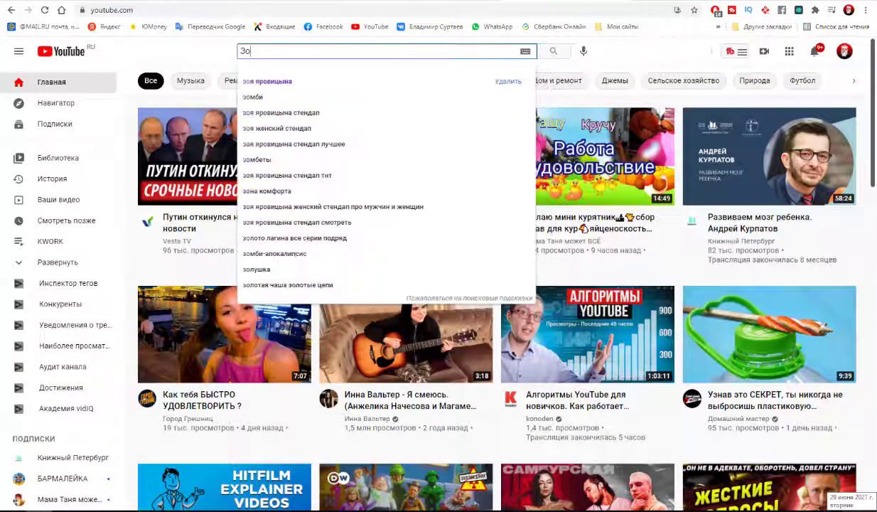
text(щенко)
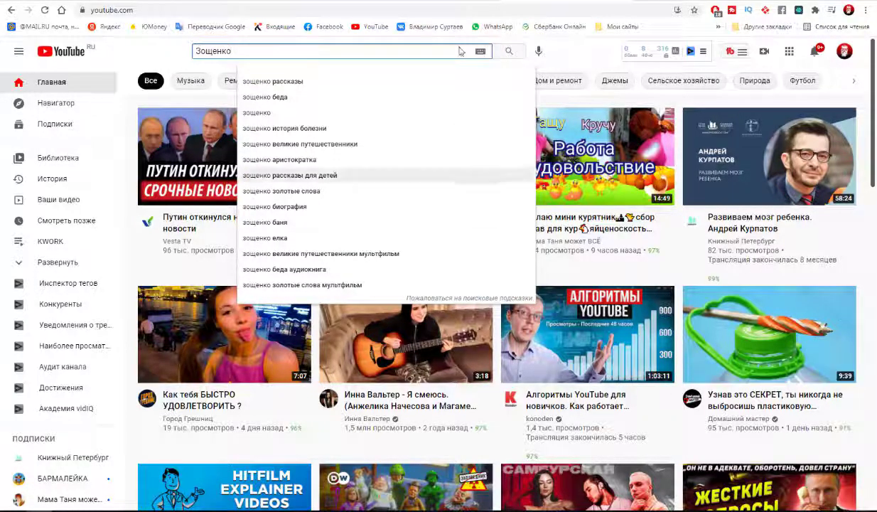
click(512, 54)
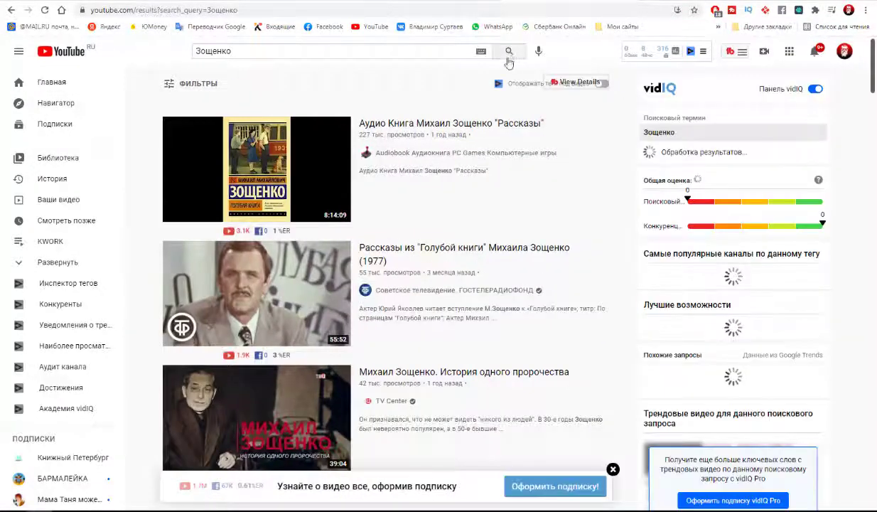
Step: Scroll down through the Зощенко search results and vidIQ keyword panel, then back up
scroll(482, 97, down, 3)
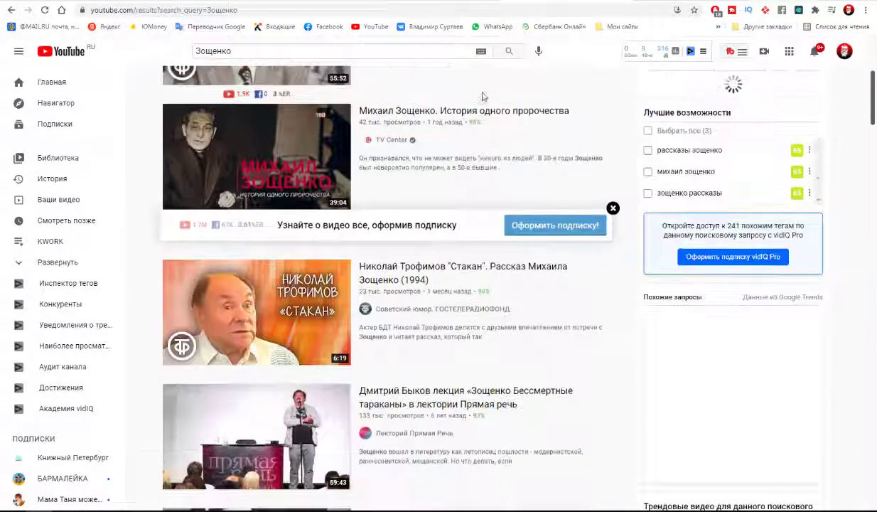
scroll(483, 97, down, 2)
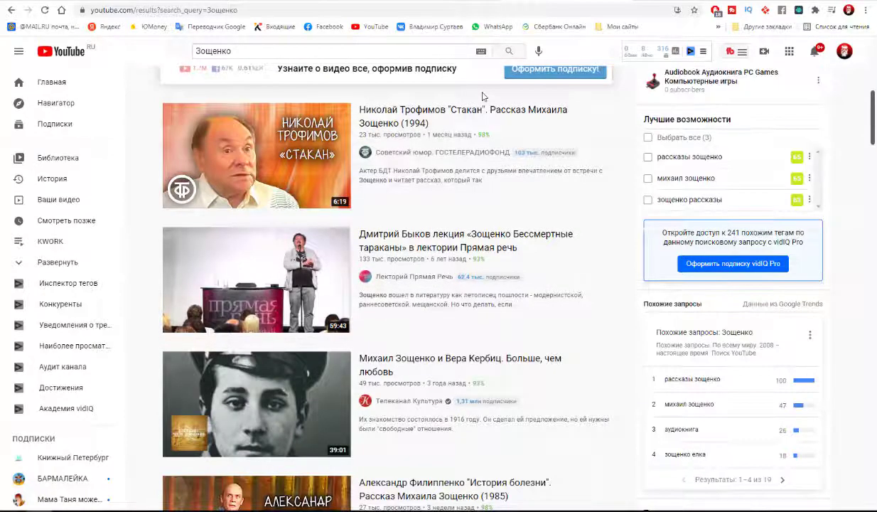
scroll(482, 98, up, 5)
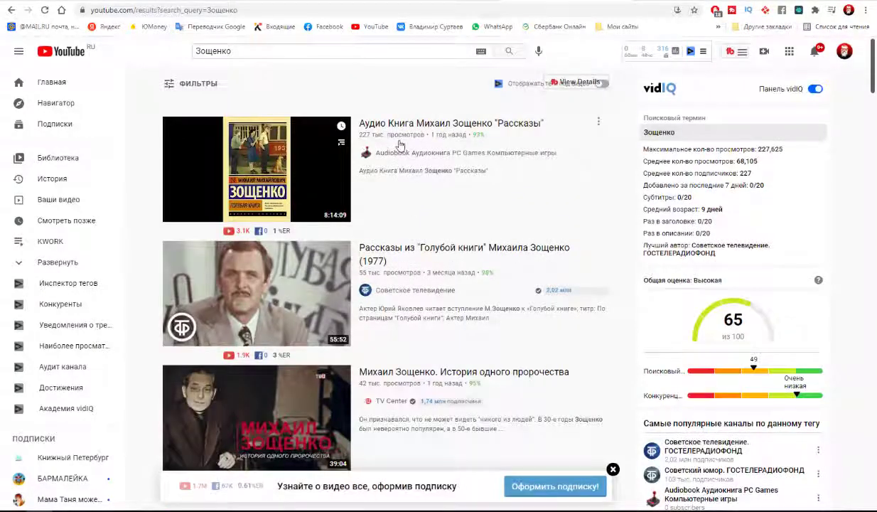
scroll(401, 151, down, 2)
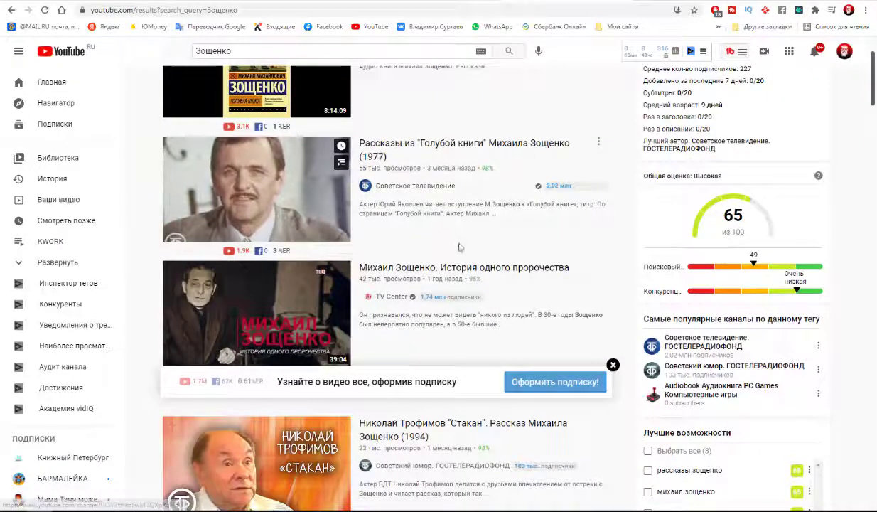
scroll(445, 273, down, 1)
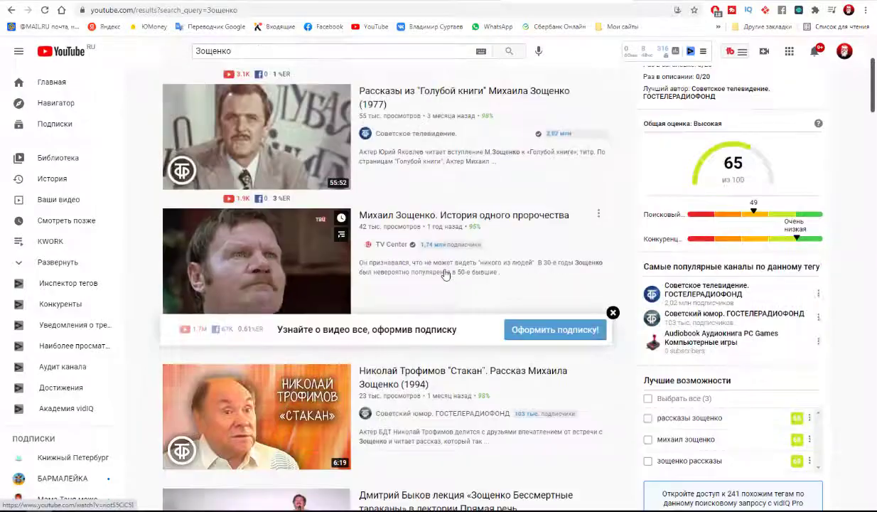
scroll(376, 239, down, 1)
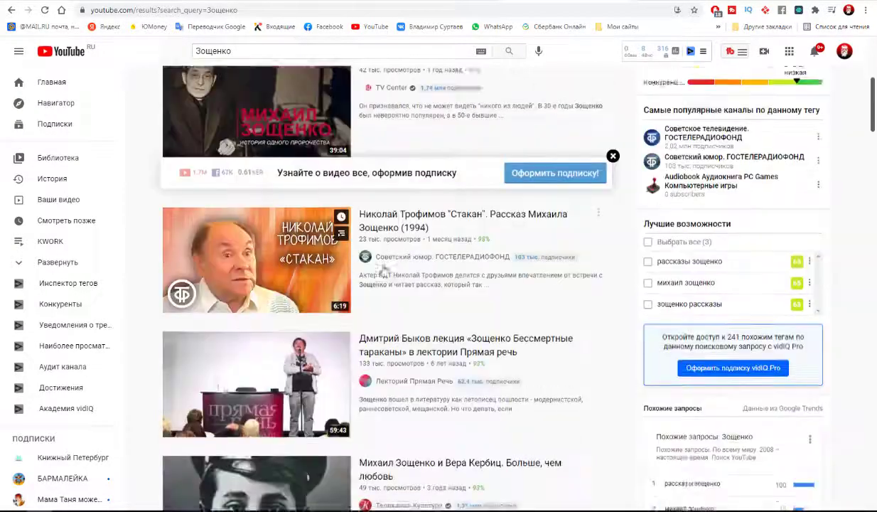
scroll(379, 246, down, 7)
scroll(380, 256, down, 6)
scroll(382, 267, down, 5)
scroll(382, 267, down, 5)
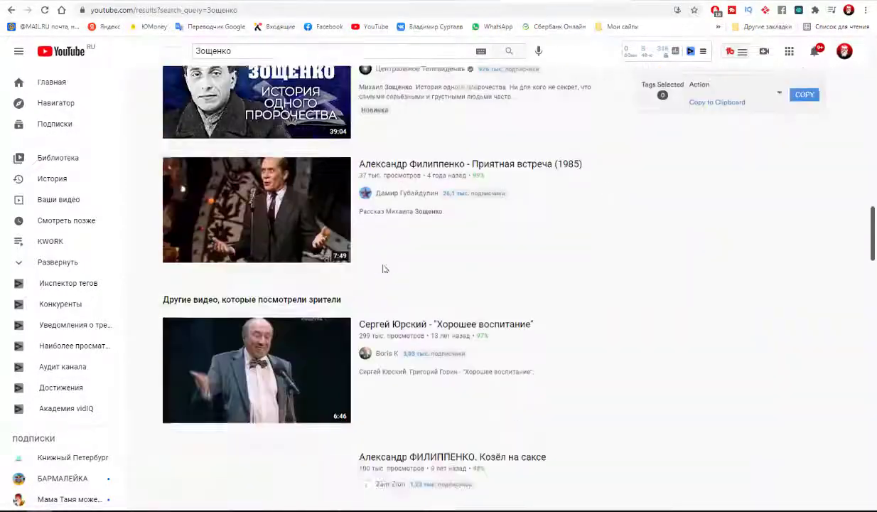
scroll(383, 267, down, 2)
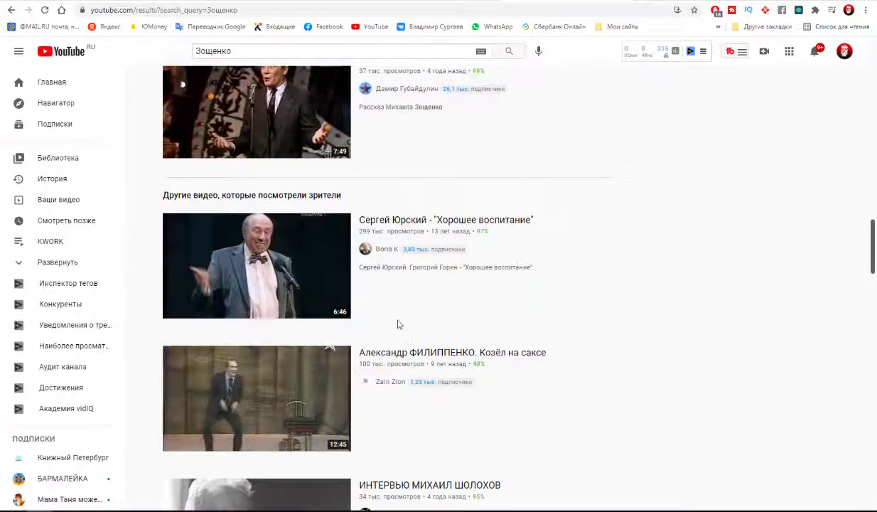
scroll(672, 312, down, 5)
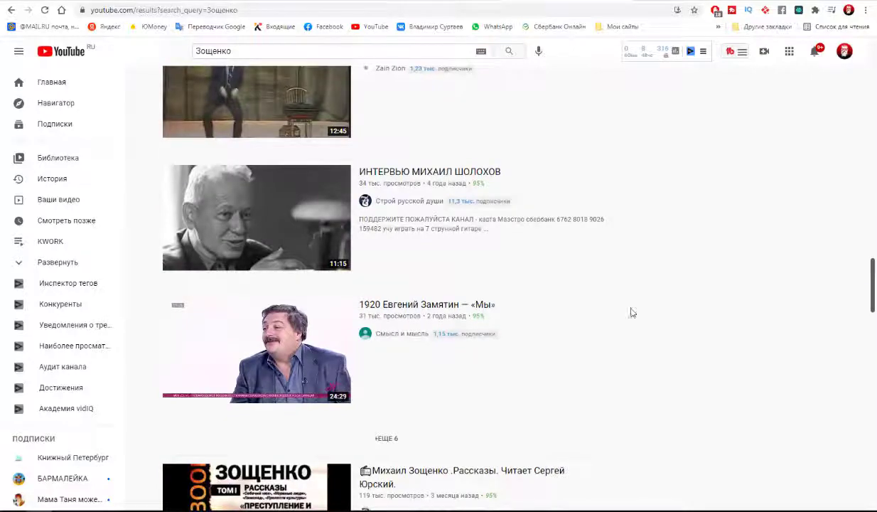
scroll(586, 317, down, 5)
scroll(583, 318, down, 4)
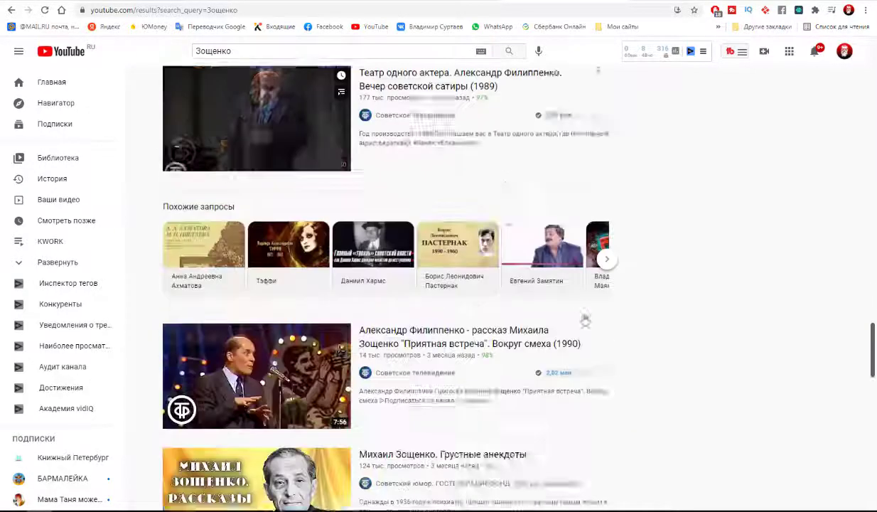
scroll(585, 320, down, 2)
scroll(585, 320, down, 4)
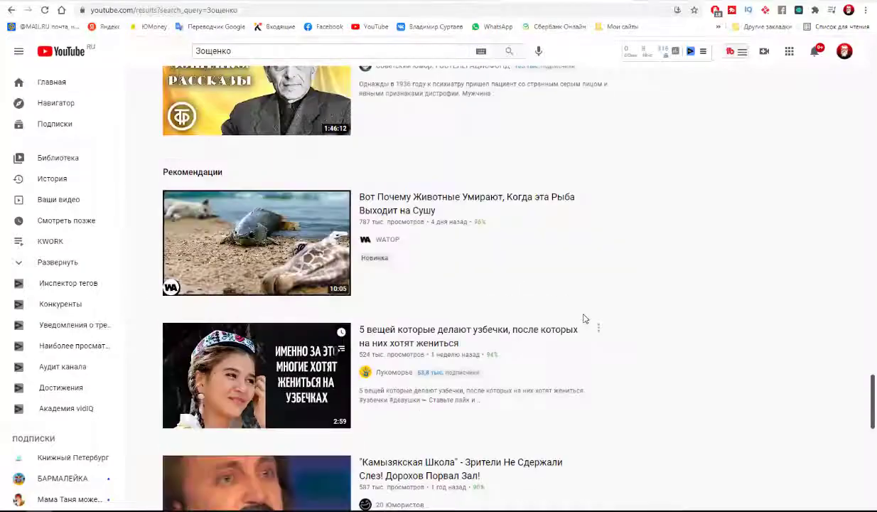
scroll(585, 320, down, 5)
scroll(585, 319, down, 4)
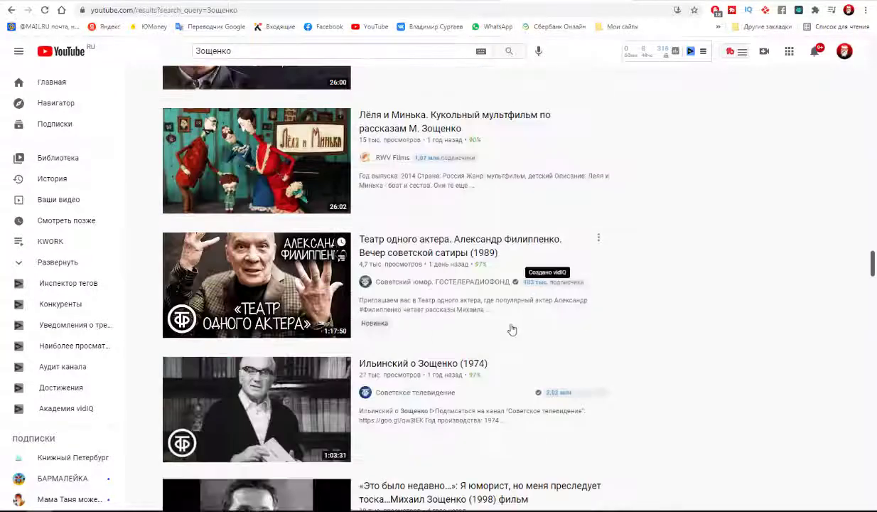
scroll(512, 331, down, 5)
scroll(512, 329, down, 4)
scroll(512, 329, down, 2)
scroll(512, 329, down, 6)
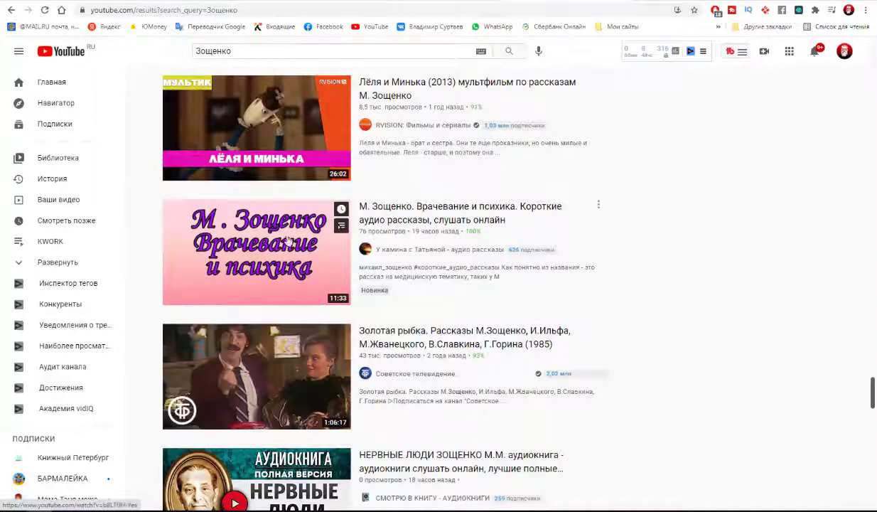
scroll(576, 313, up, 5)
scroll(576, 313, up, 5)
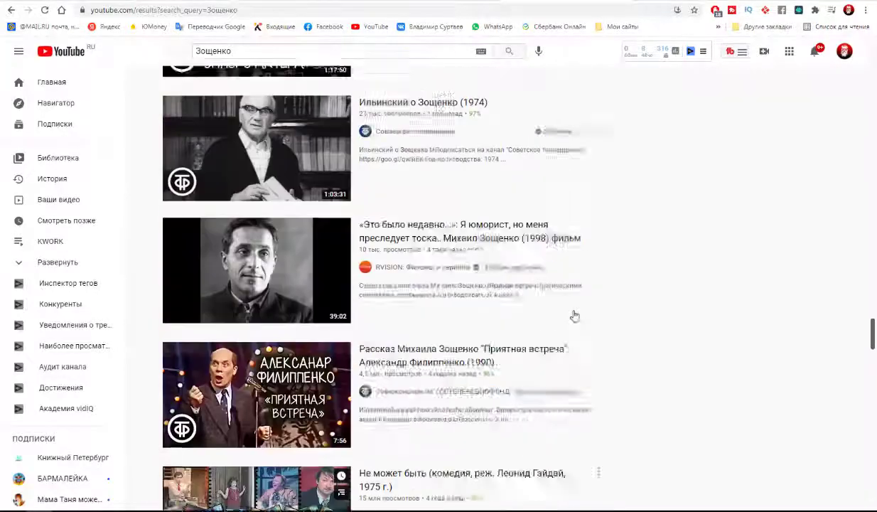
scroll(572, 314, up, 5)
scroll(565, 314, down, 5)
scroll(558, 313, up, 3)
scroll(546, 323, down, 8)
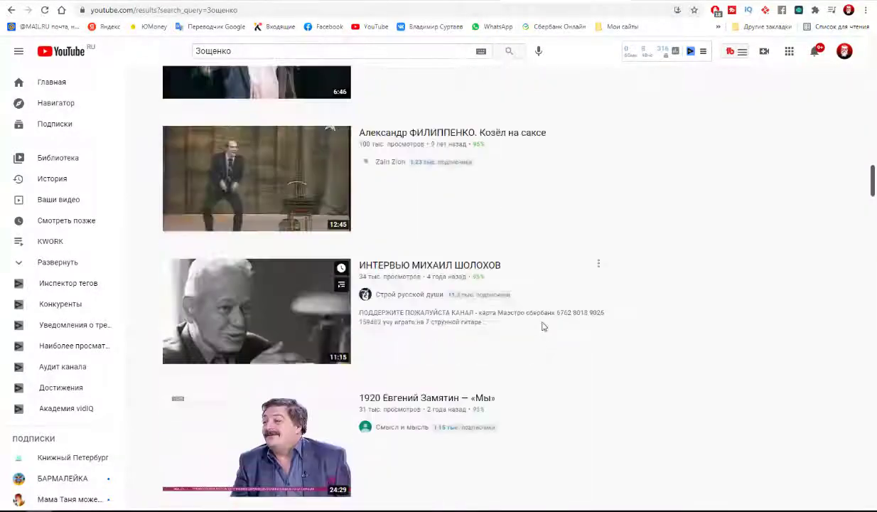
scroll(542, 327, up, 3)
scroll(541, 331, up, 5)
scroll(533, 329, up, 5)
scroll(536, 333, up, 5)
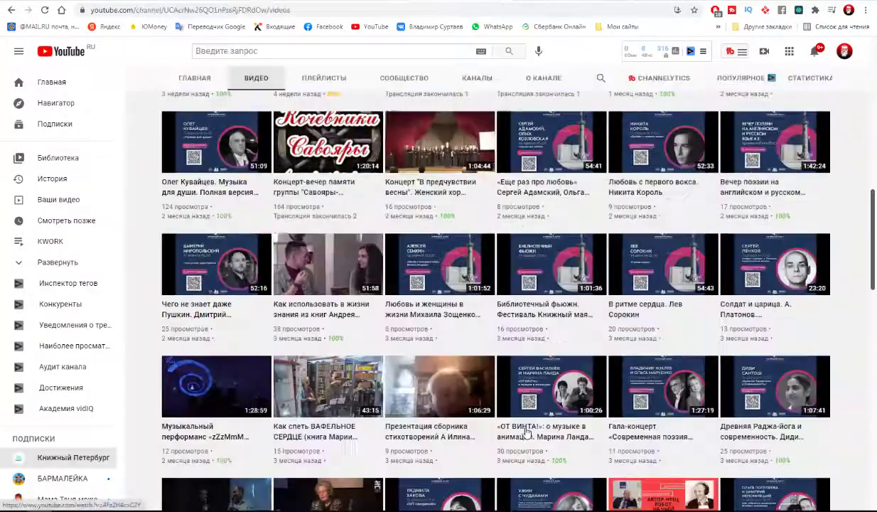
scroll(527, 433, down, 1)
scroll(527, 432, down, 3)
scroll(526, 433, down, 3)
scroll(526, 433, down, 3)
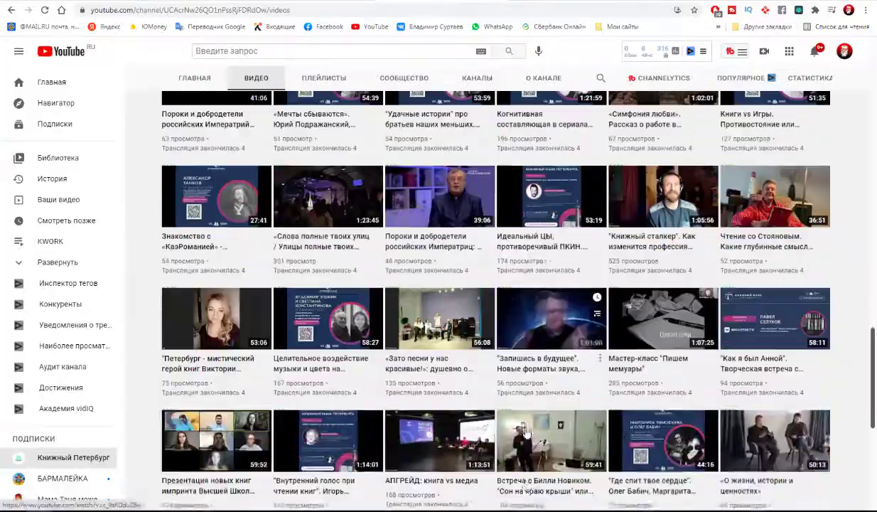
scroll(526, 432, down, 3)
scroll(526, 432, down, 3)
scroll(526, 432, down, 2)
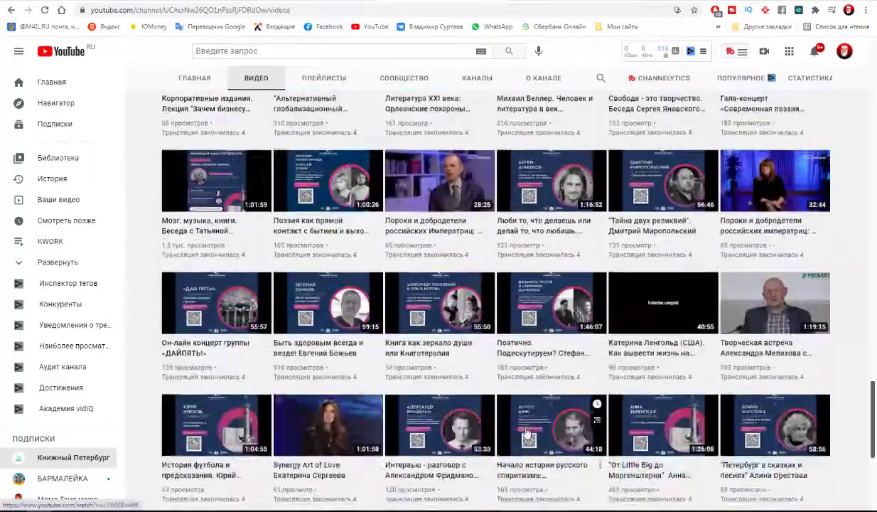
scroll(526, 433, down, 2)
scroll(526, 432, down, 2)
scroll(526, 432, down, 2)
scroll(527, 433, down, 2)
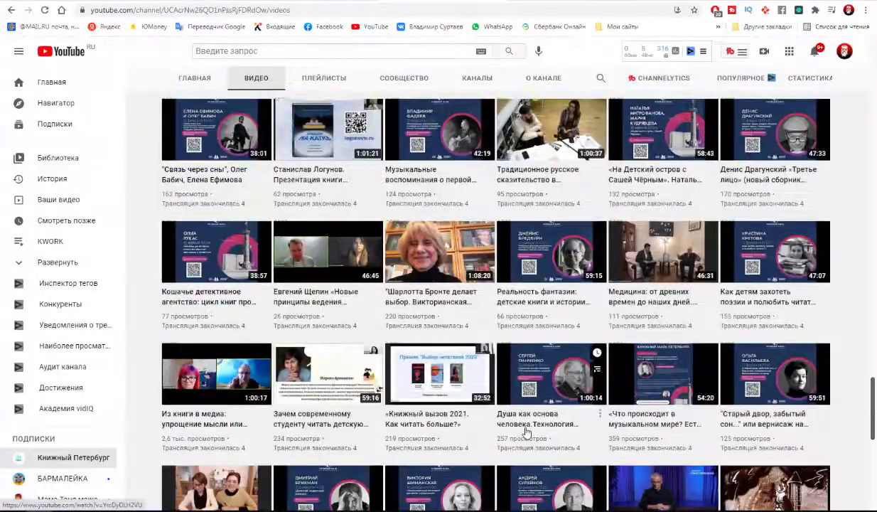
scroll(526, 432, down, 2)
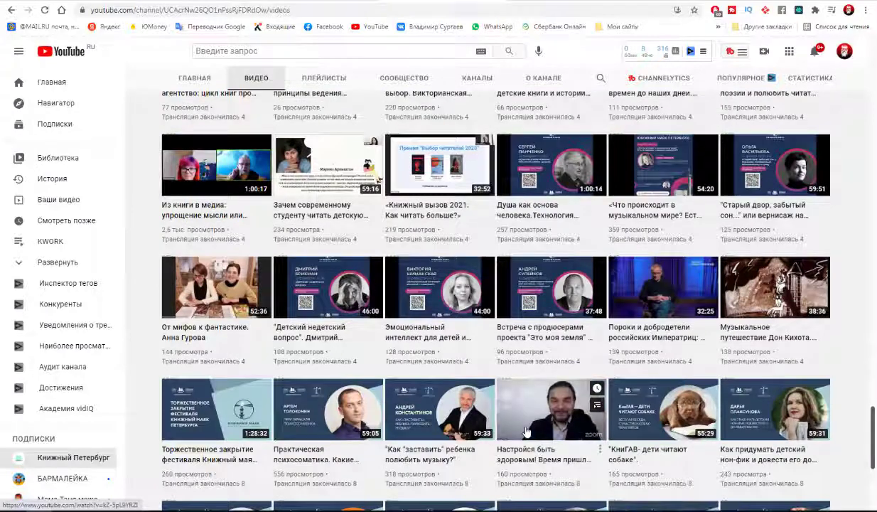
scroll(527, 432, down, 3)
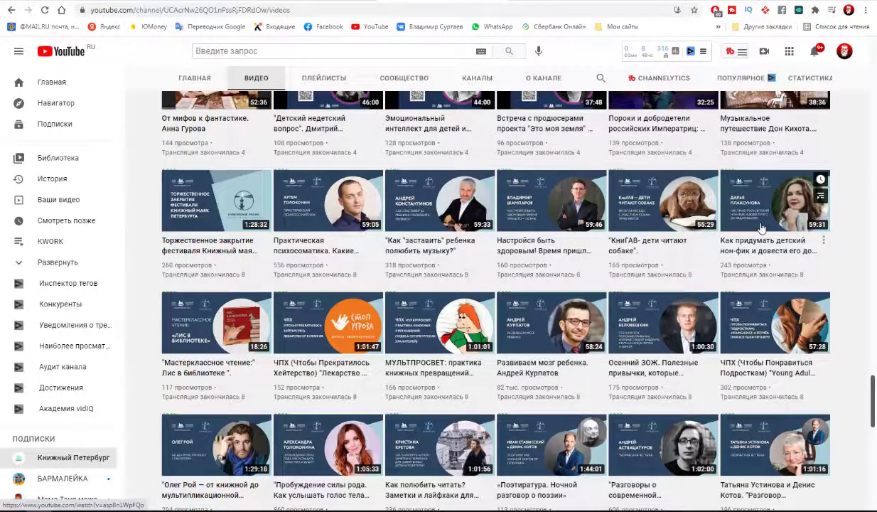
scroll(761, 228, down, 3)
scroll(760, 230, down, 4)
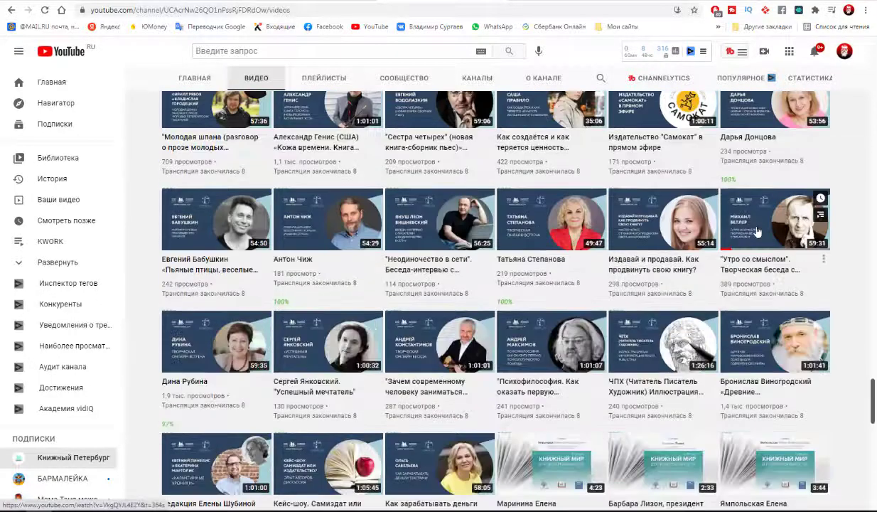
scroll(758, 231, down, 1)
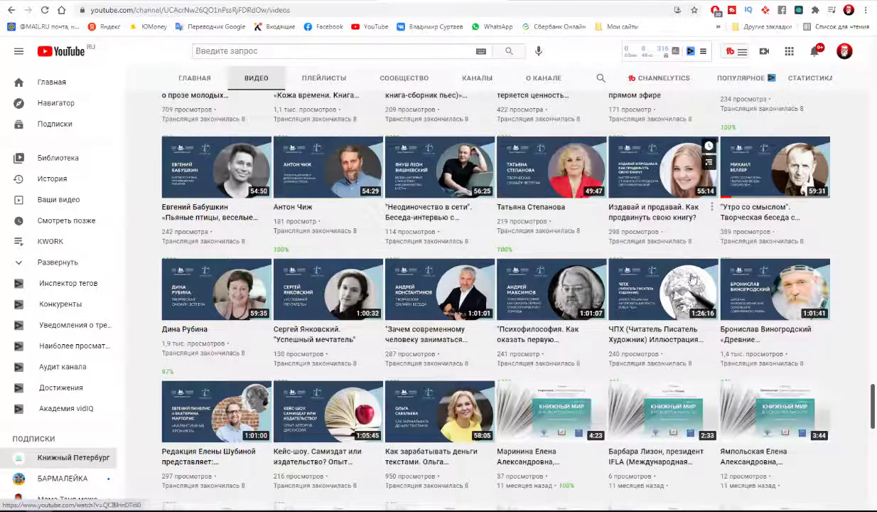
mouse_move(662, 289)
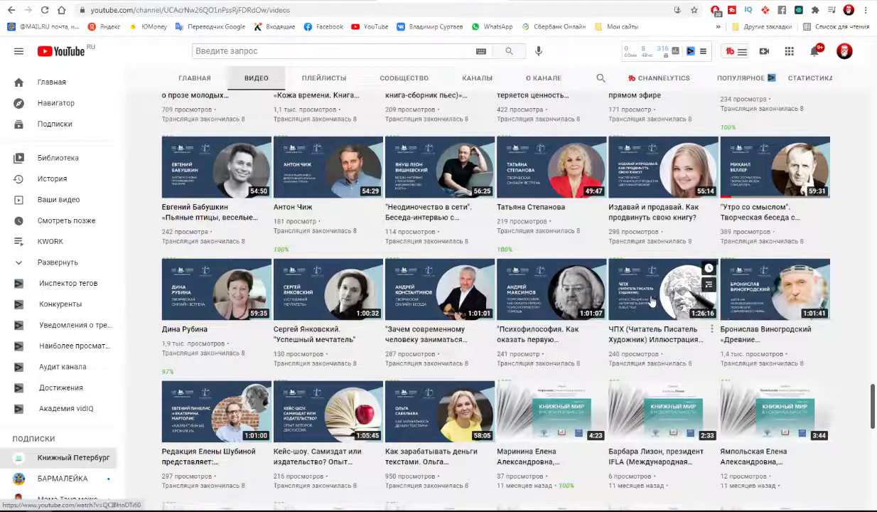
scroll(712, 295, down, 2)
scroll(676, 299, down, 2)
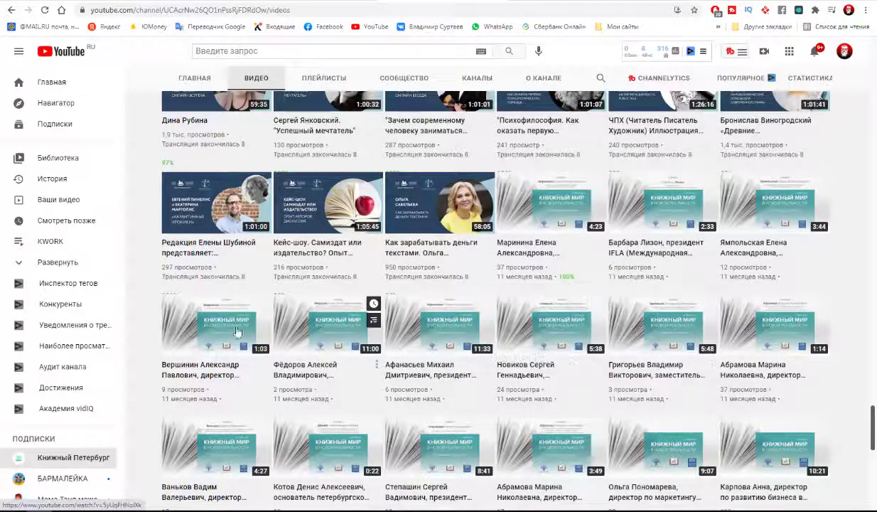
scroll(576, 455, down, 3)
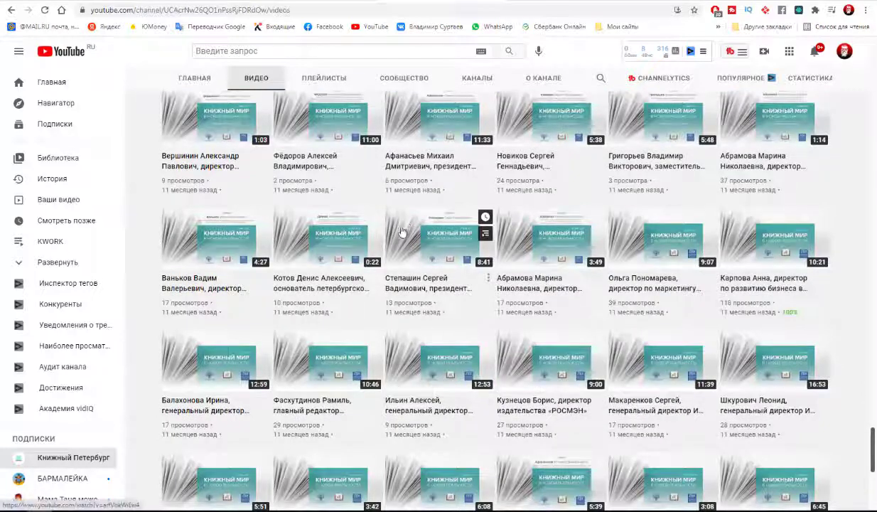
mouse_move(440, 447)
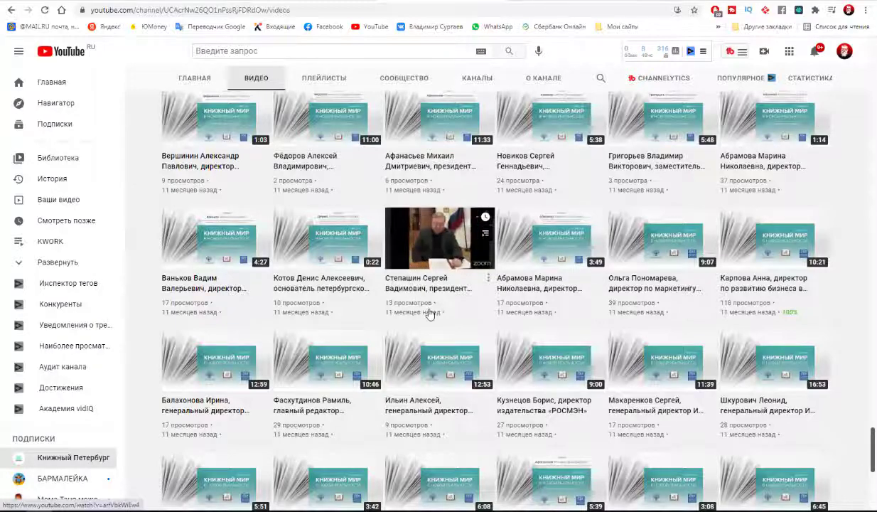
scroll(429, 315, up, 5)
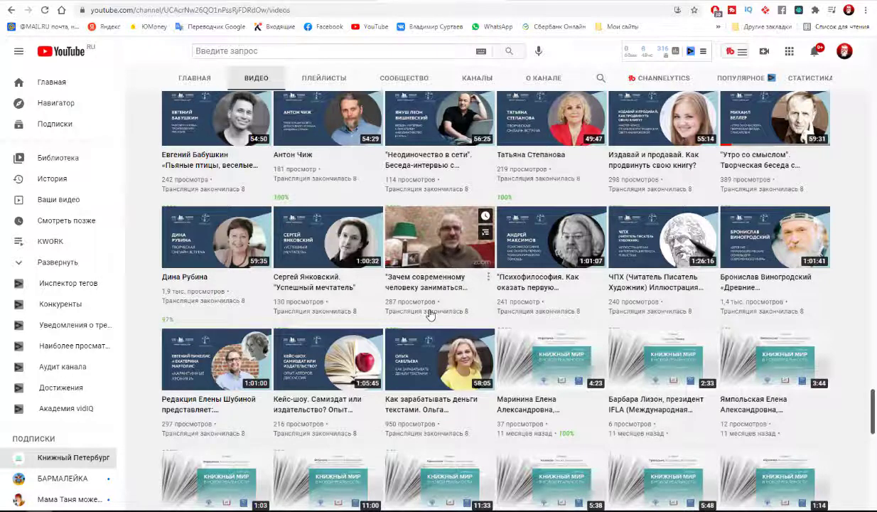
scroll(429, 315, up, 2)
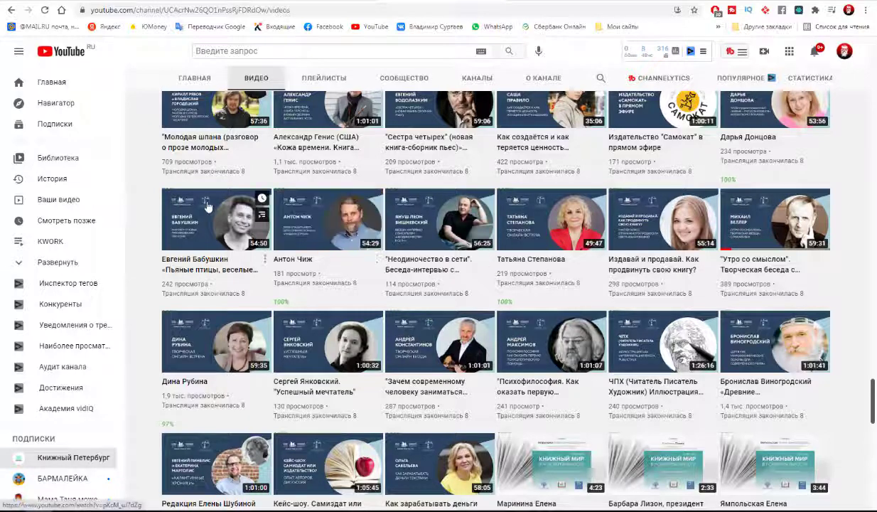
scroll(391, 297, up, 2)
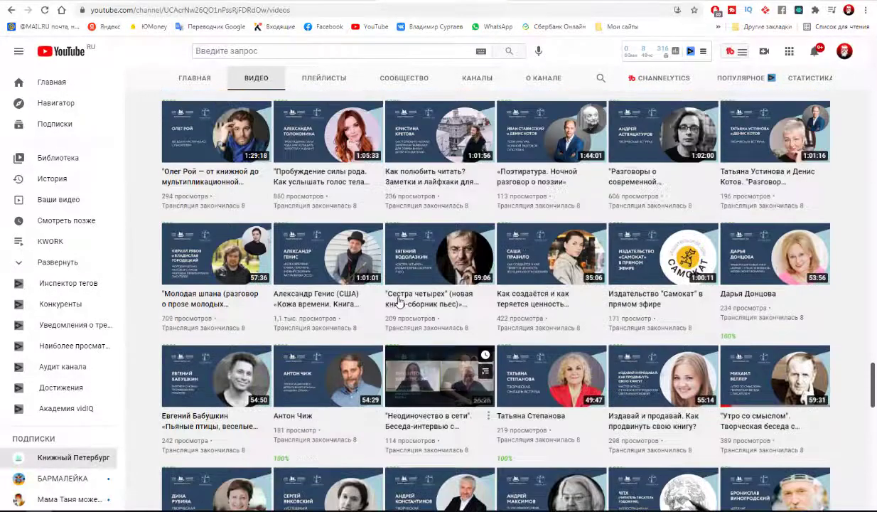
scroll(399, 302, up, 2)
scroll(399, 302, up, 1)
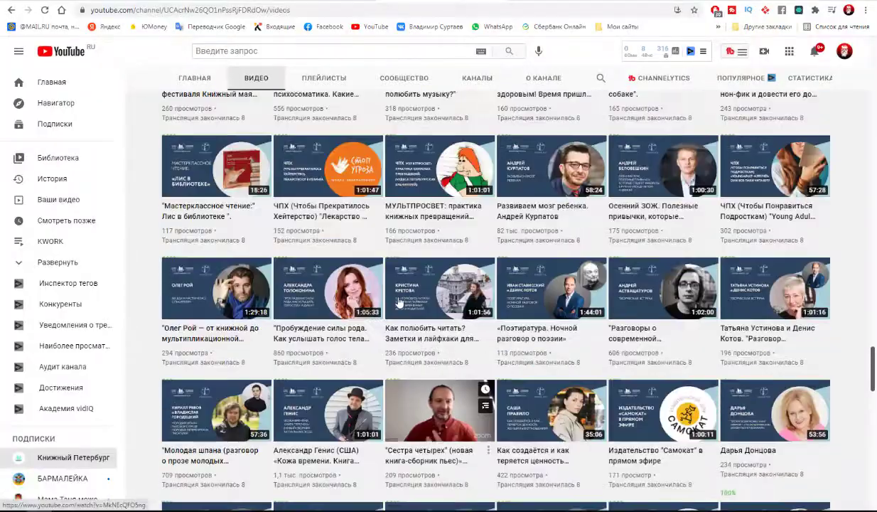
scroll(395, 302, up, 5)
scroll(389, 303, up, 5)
scroll(384, 303, up, 5)
scroll(381, 305, up, 5)
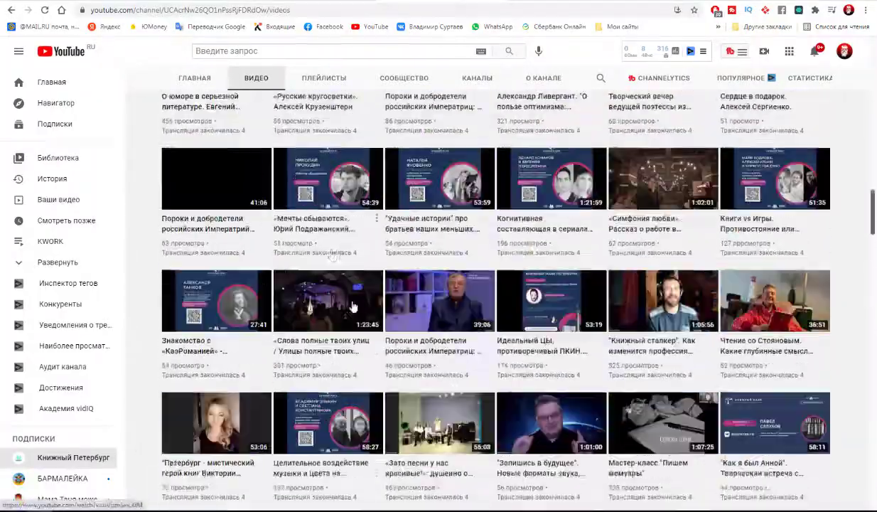
scroll(356, 306, up, 5)
scroll(327, 308, up, 5)
scroll(305, 311, up, 5)
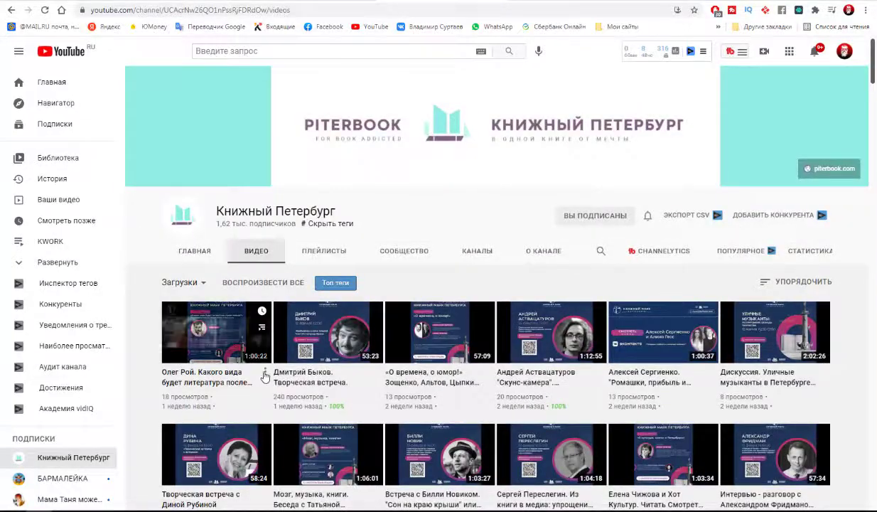
scroll(264, 312, down, 5)
scroll(263, 341, down, 5)
scroll(263, 362, down, 5)
scroll(263, 364, down, 5)
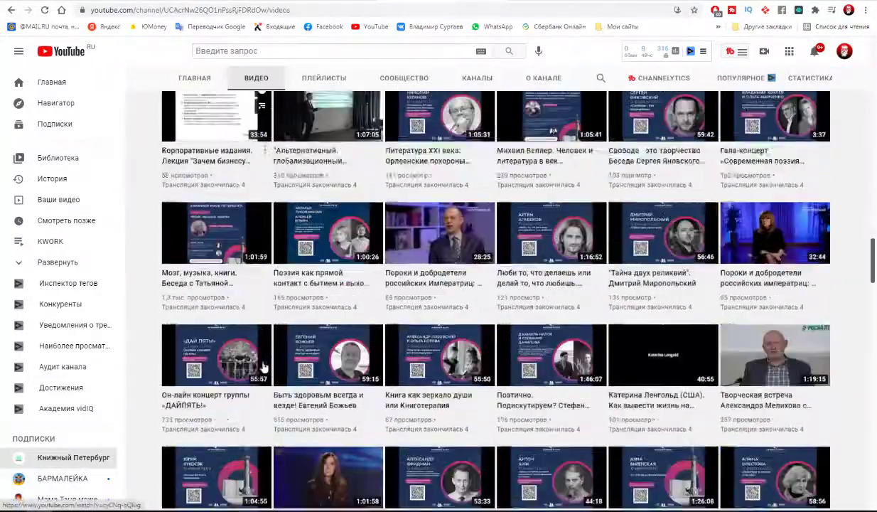
scroll(260, 363, down, 5)
scroll(259, 361, down, 5)
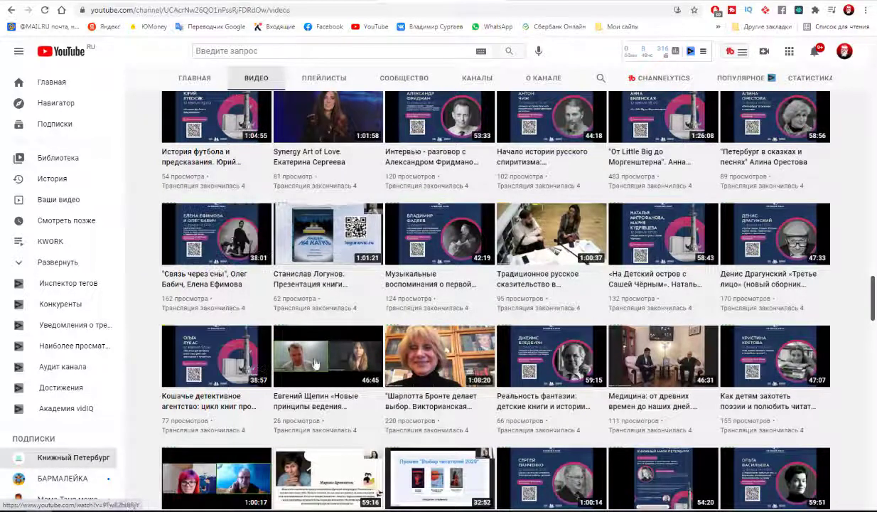
scroll(246, 366, down, 5)
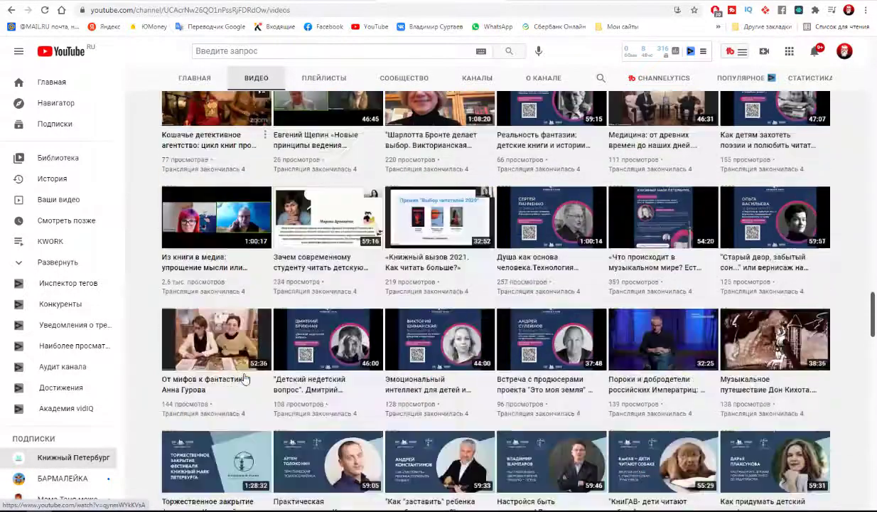
scroll(246, 384, down, 5)
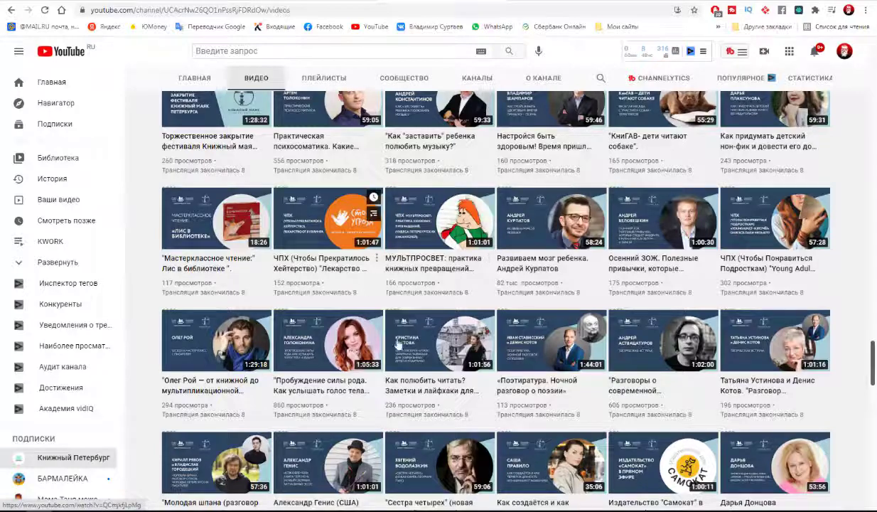
mouse_move(440, 340)
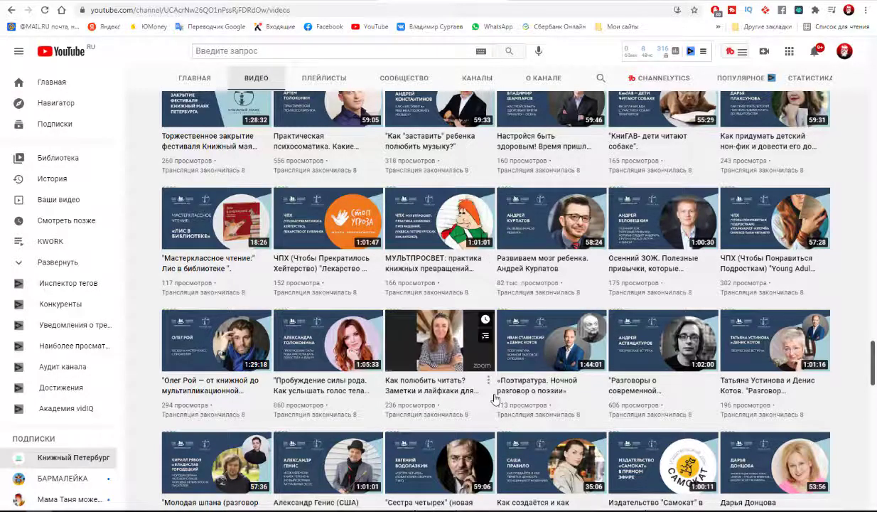
scroll(495, 399, down, 2)
scroll(495, 399, down, 1)
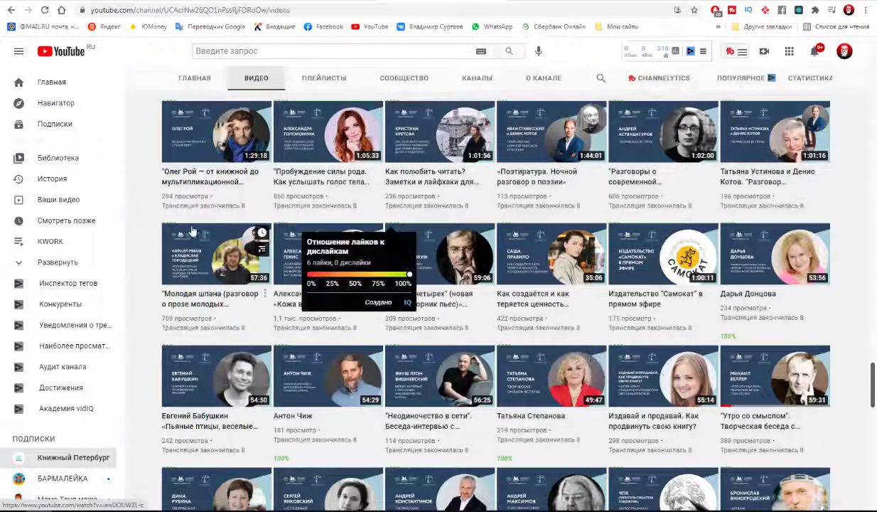
scroll(299, 334, up, 5)
scroll(341, 405, up, 3)
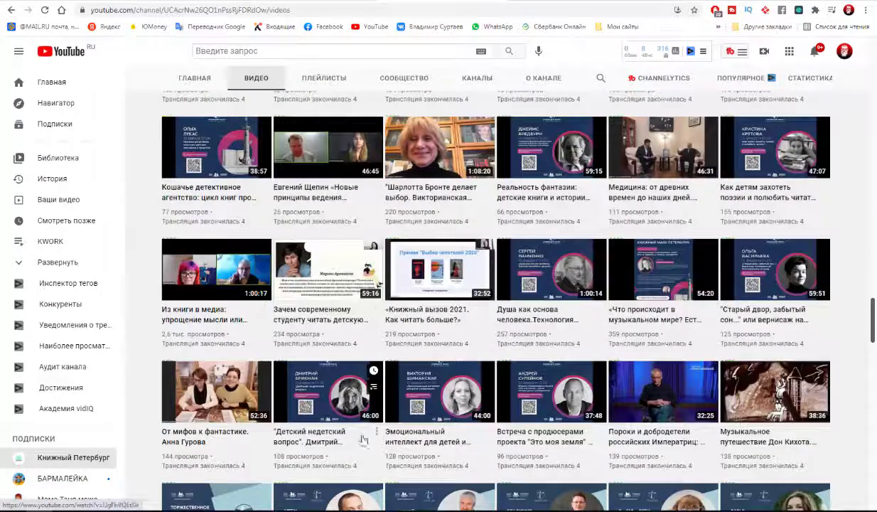
scroll(507, 403, up, 3)
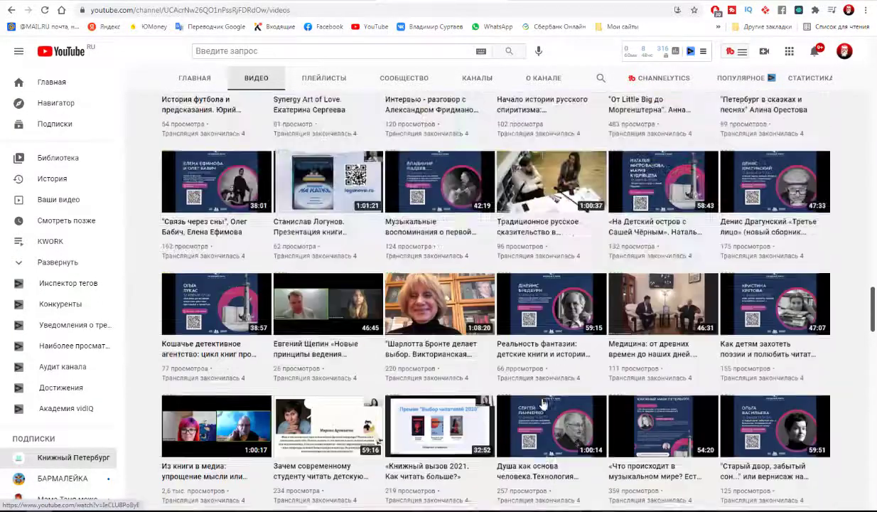
scroll(512, 403, up, 5)
scroll(519, 404, up, 5)
scroll(506, 395, up, 2)
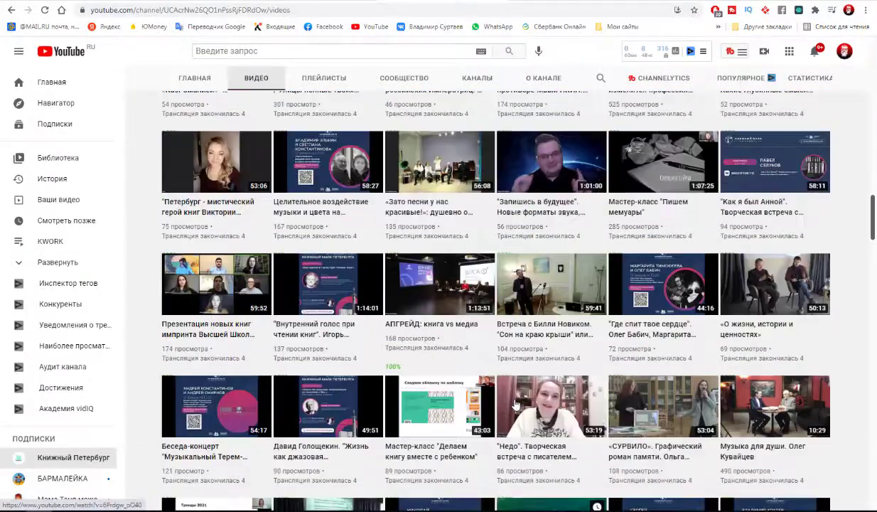
scroll(507, 394, up, 3)
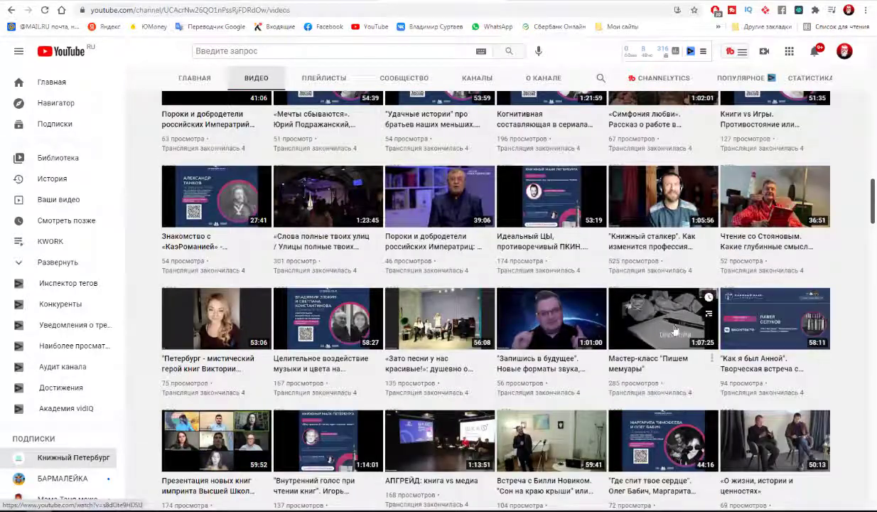
scroll(597, 377, up, 3)
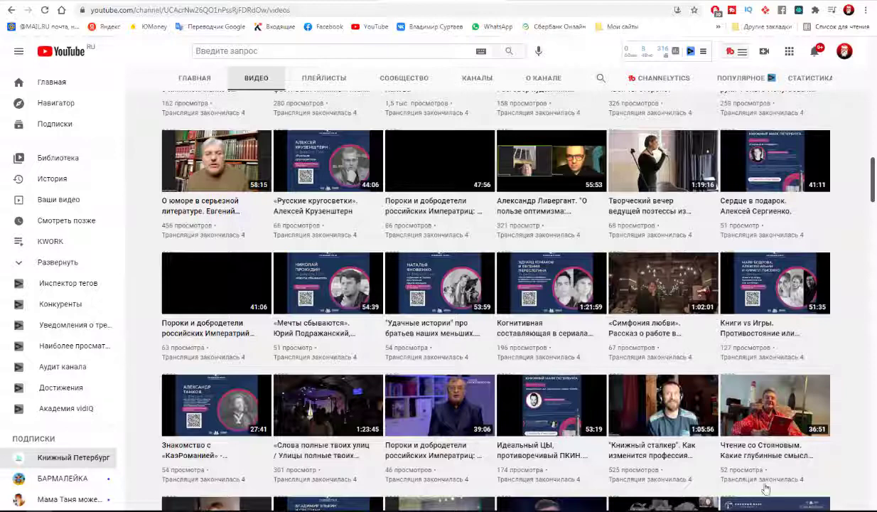
scroll(730, 450, up, 2)
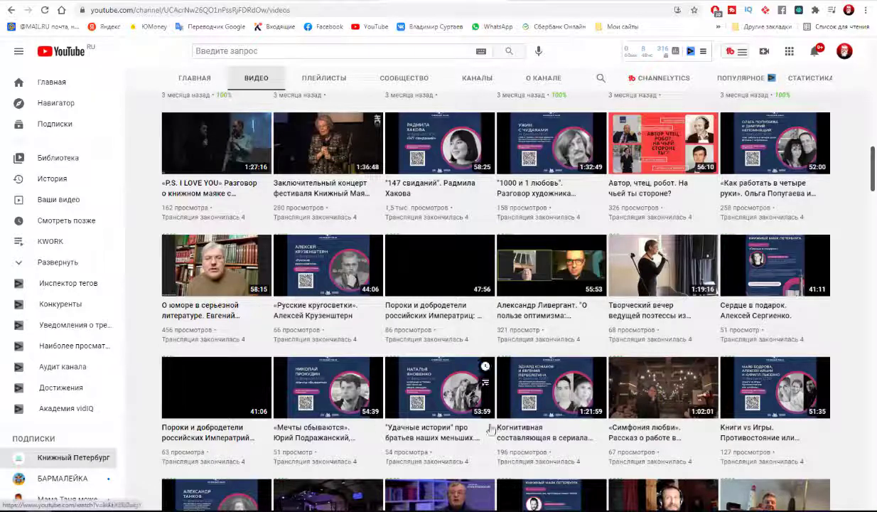
scroll(503, 430, up, 2)
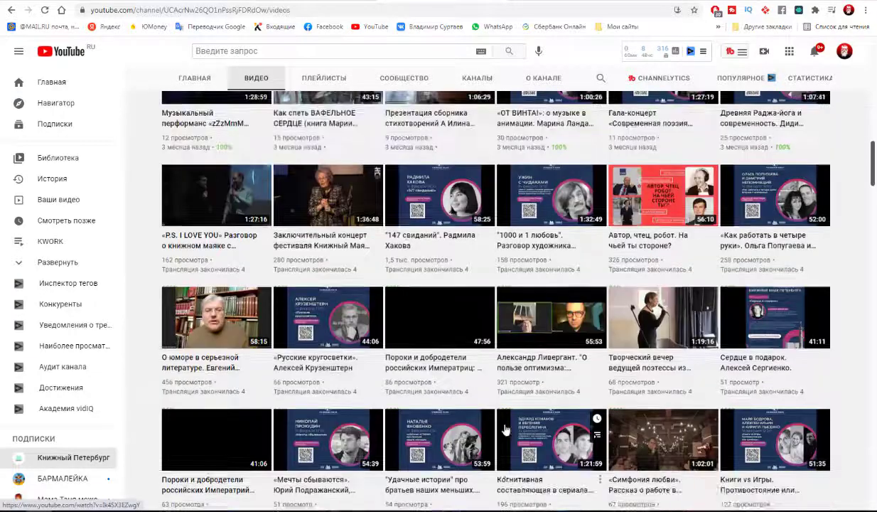
scroll(503, 430, up, 2)
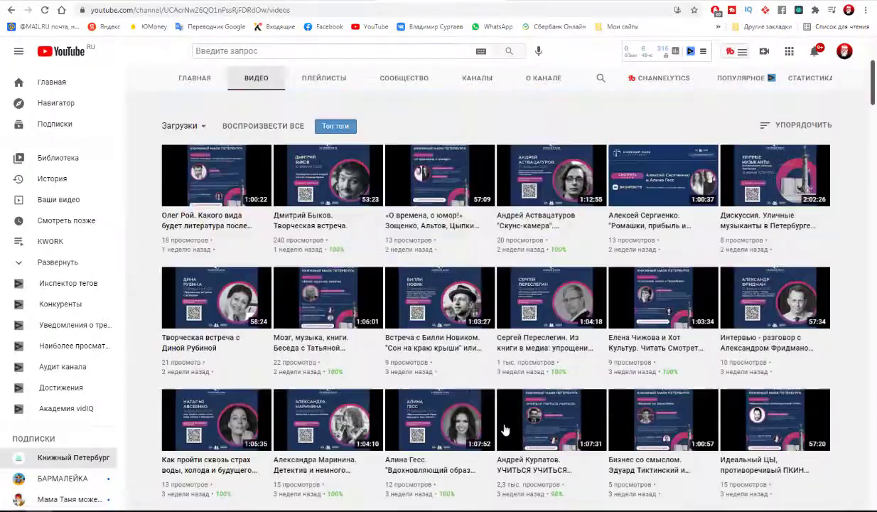
scroll(504, 429, down, 5)
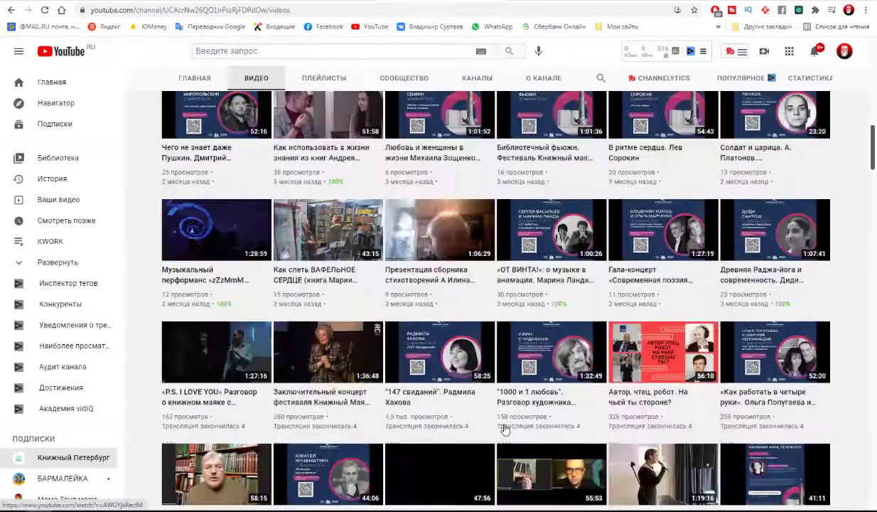
scroll(504, 429, down, 3)
scroll(504, 429, up, 2)
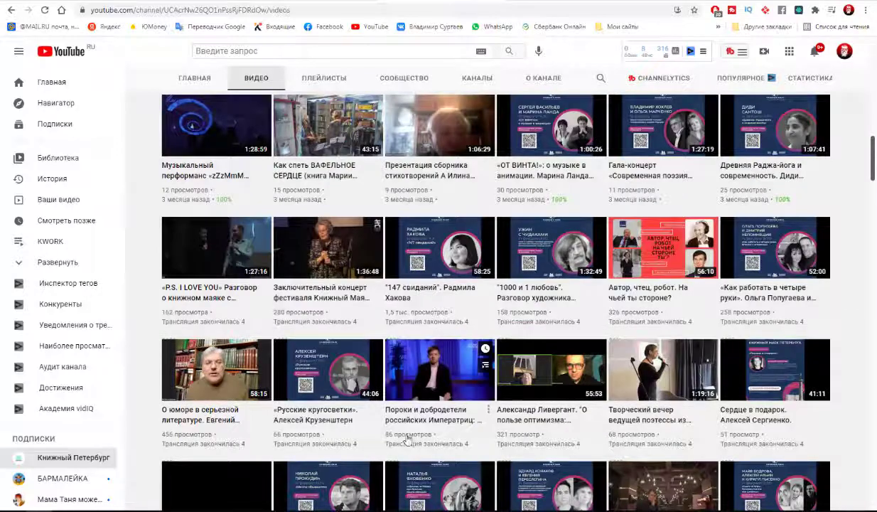
scroll(395, 435, down, 3)
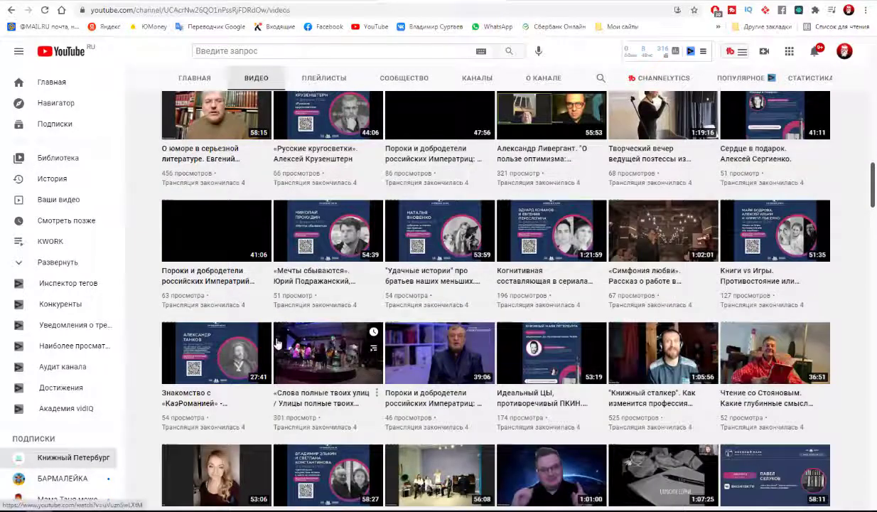
scroll(356, 185, up, 1)
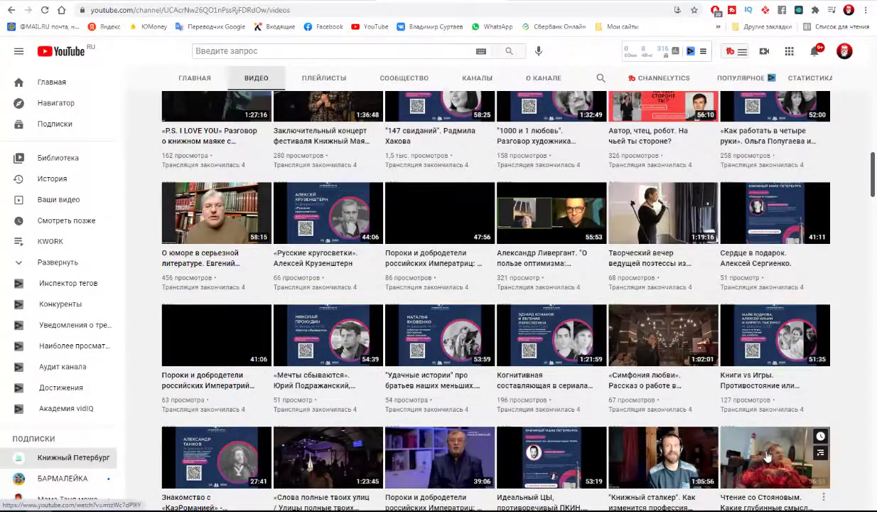
scroll(768, 451, up, 3)
scroll(767, 454, up, 3)
scroll(765, 456, up, 3)
scroll(763, 455, up, 3)
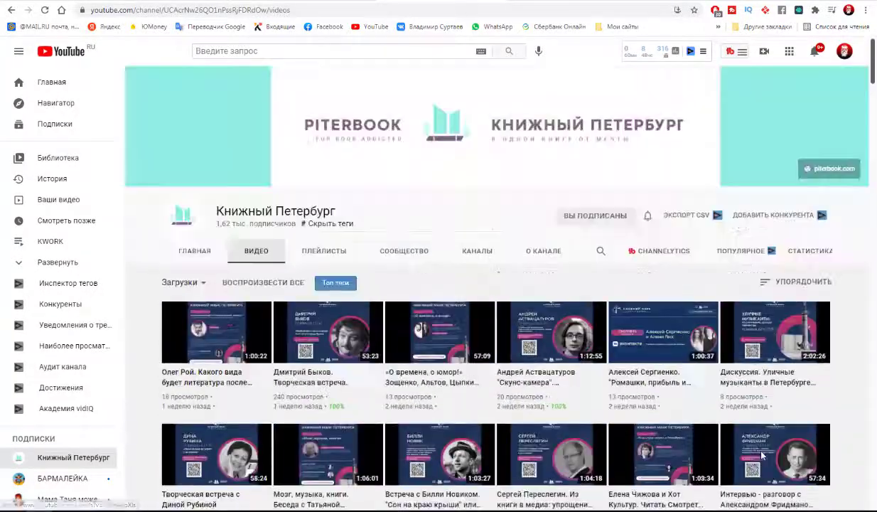
scroll(757, 453, down, 1)
scroll(752, 451, down, 5)
scroll(747, 449, down, 3)
scroll(743, 448, down, 3)
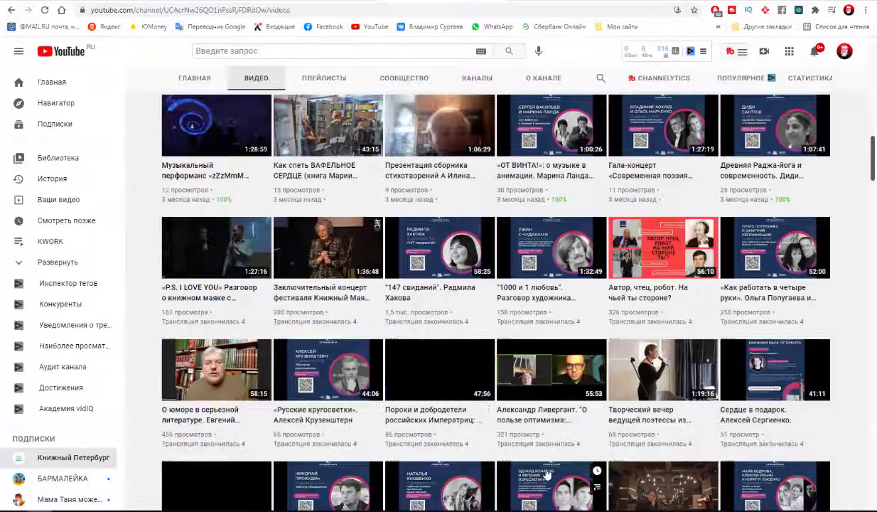
scroll(413, 406, down, 2)
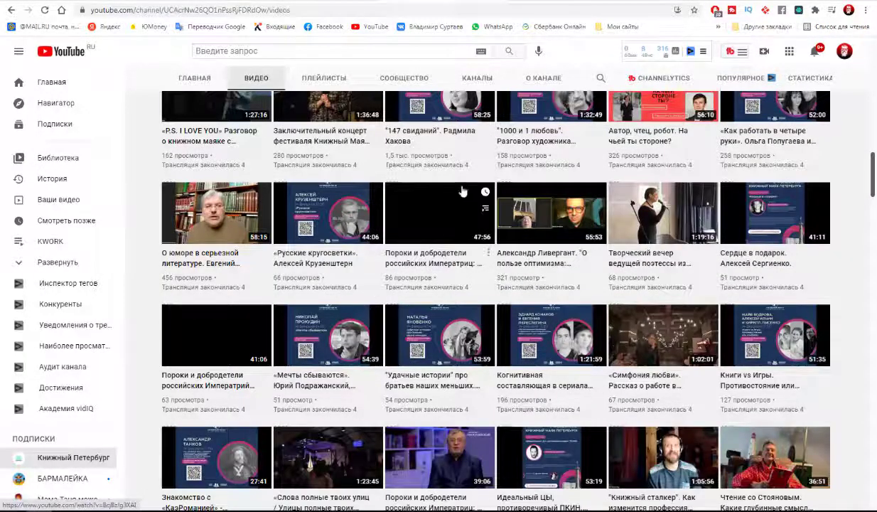
scroll(580, 497, up, 3)
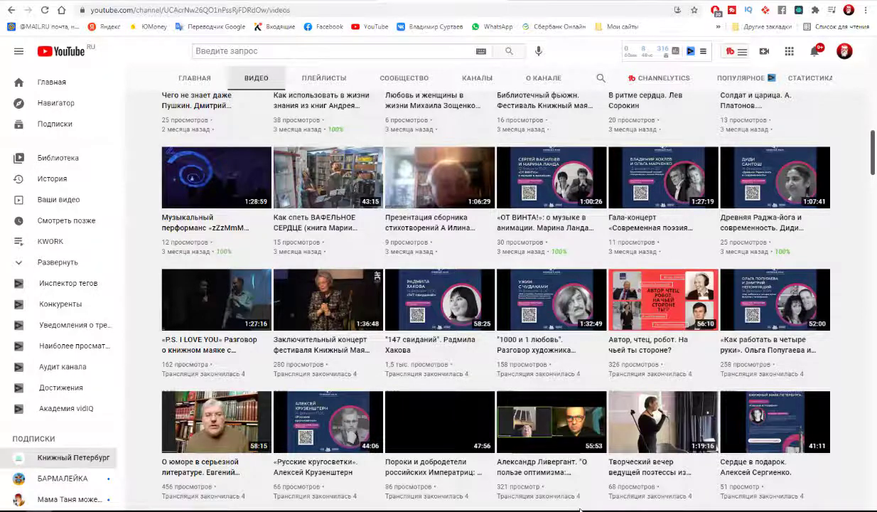
scroll(579, 509, up, 2)
scroll(579, 509, up, 1)
scroll(579, 509, up, 2)
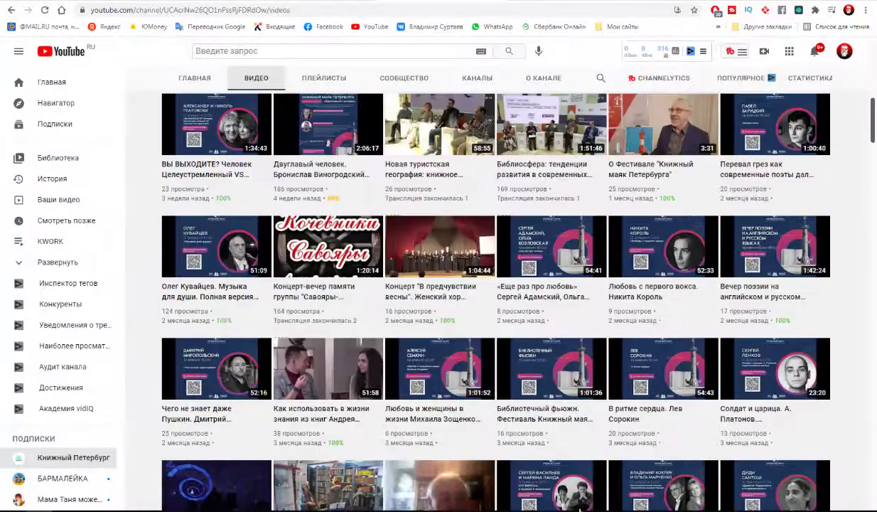
scroll(580, 509, up, 1)
scroll(580, 509, up, 3)
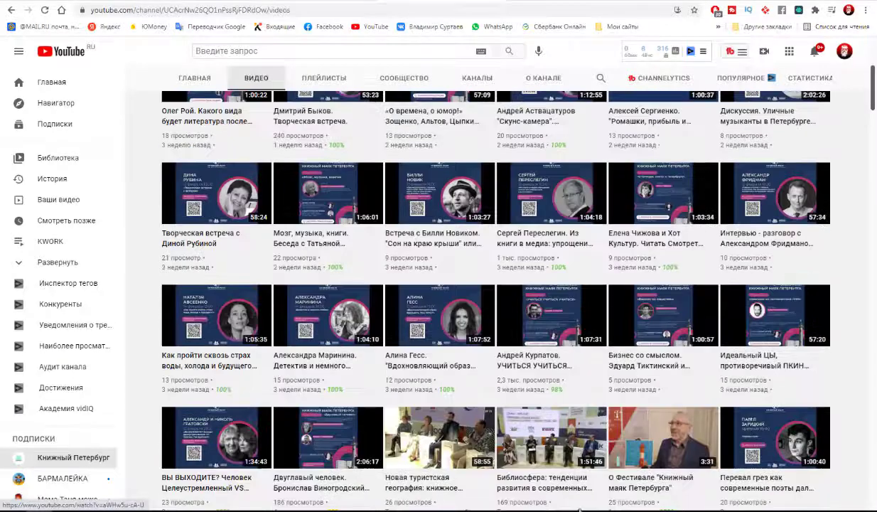
scroll(580, 509, up, 2)
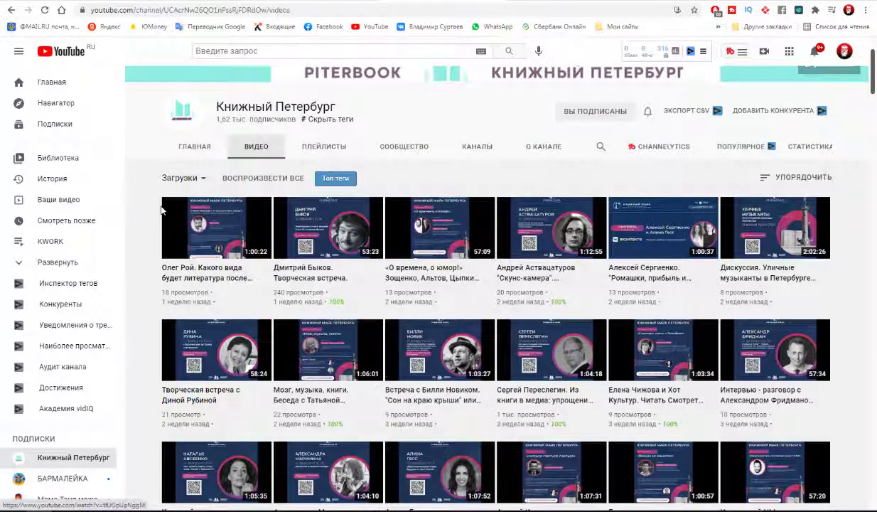
mouse_move(775, 471)
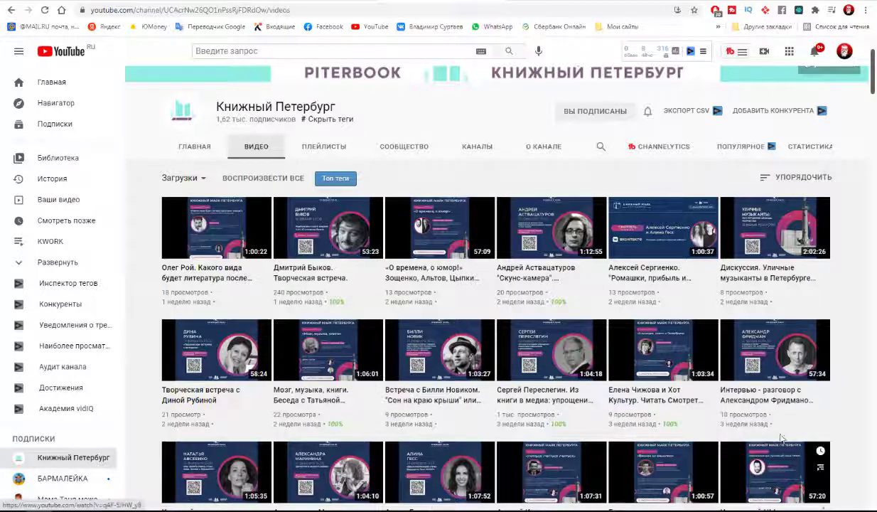
scroll(781, 434, down, 4)
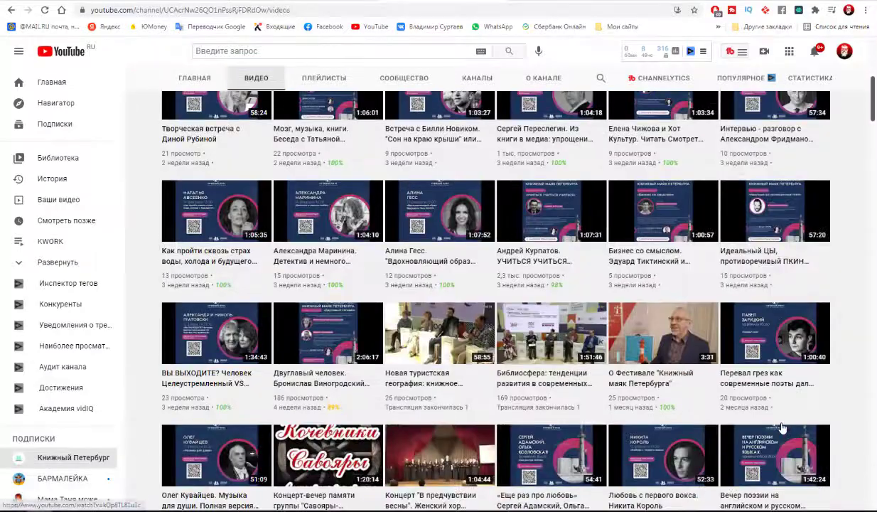
scroll(781, 427, up, 4)
mouse_move(775, 349)
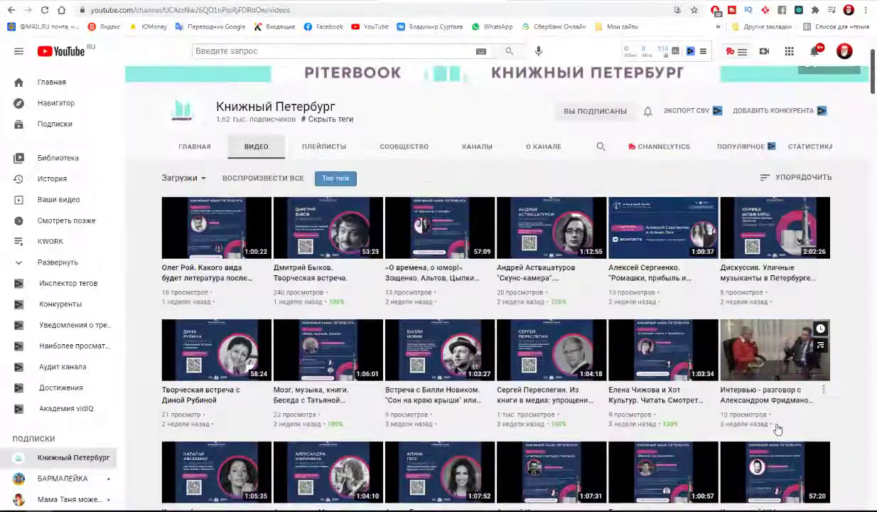
scroll(778, 428, up, 2)
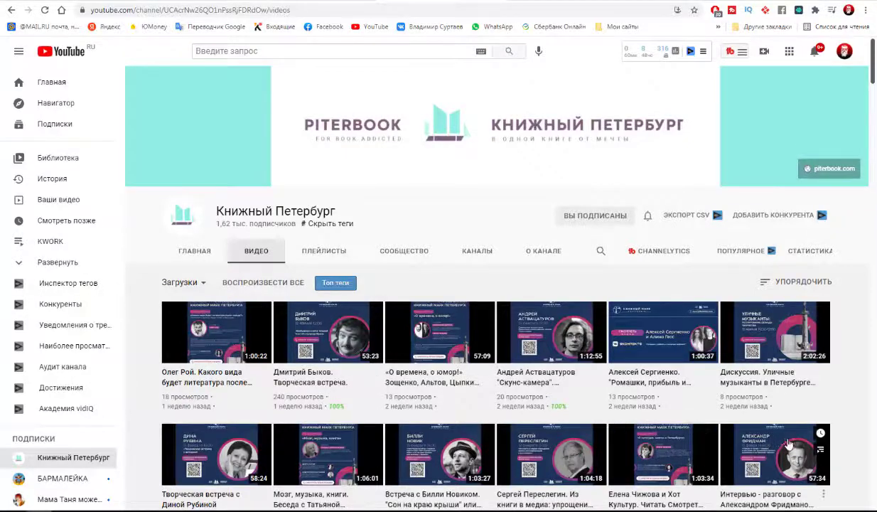
scroll(788, 445, down, 5)
scroll(779, 447, down, 4)
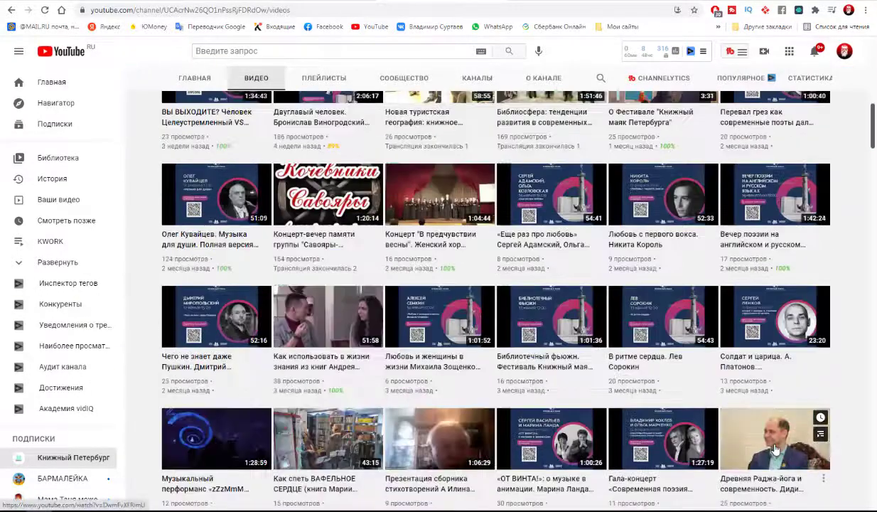
scroll(775, 448, up, 3)
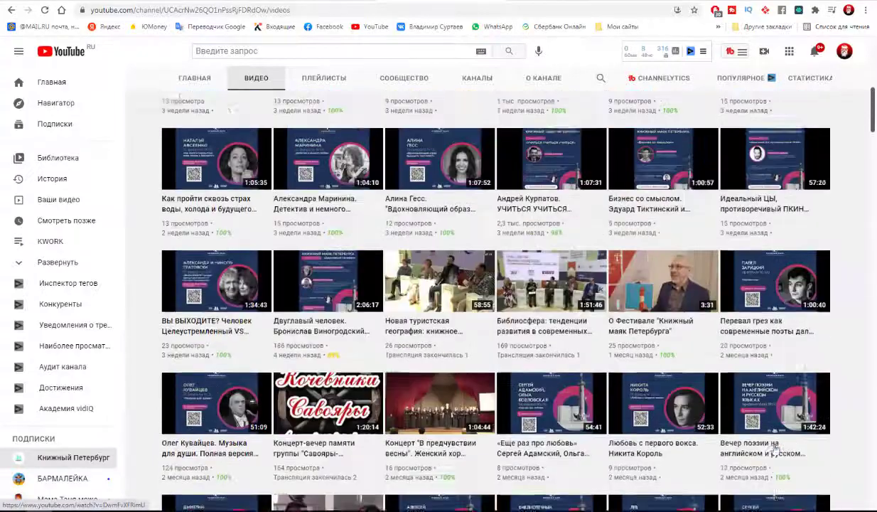
scroll(775, 448, up, 2)
scroll(775, 448, up, 4)
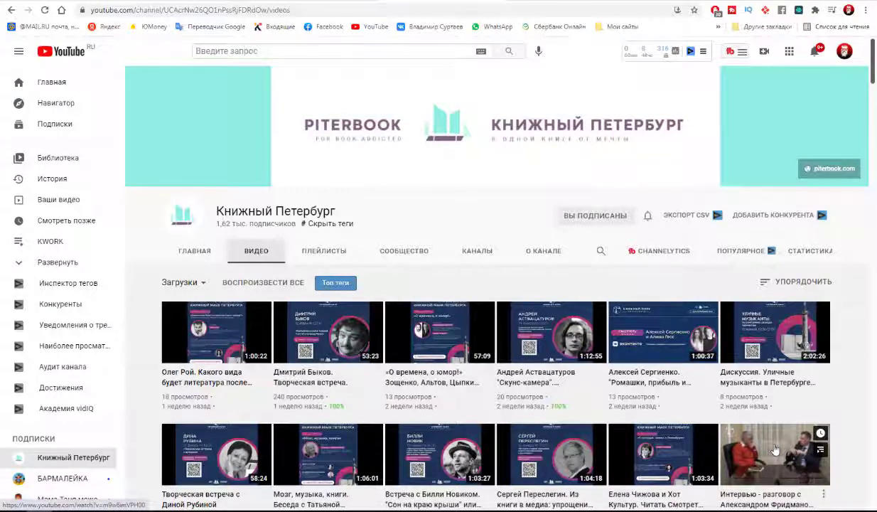
right_click(775, 448)
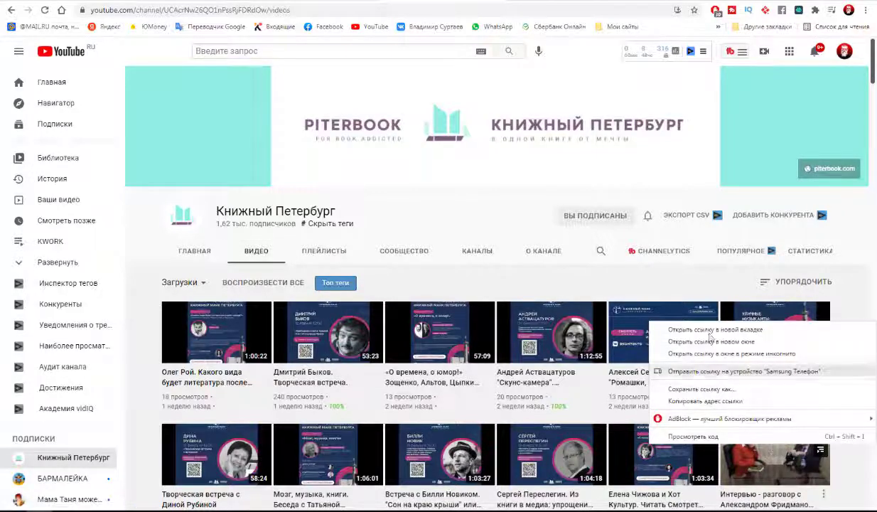
click(463, 219)
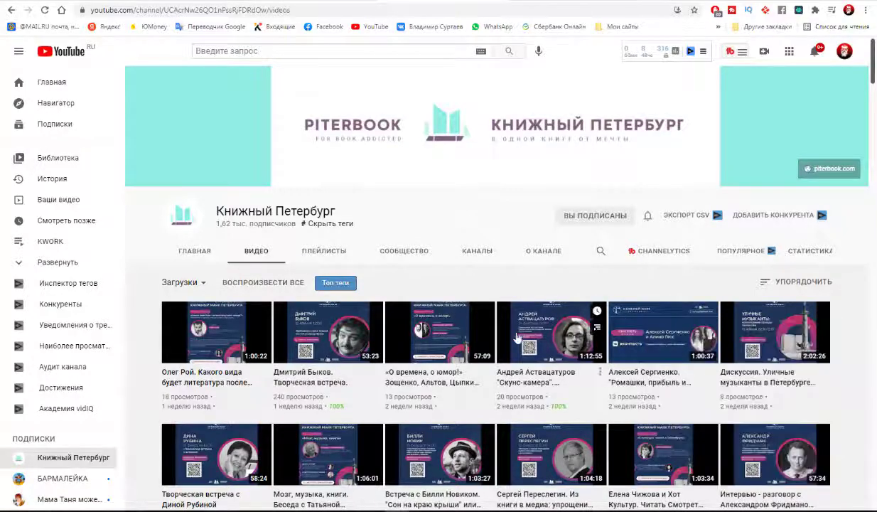
scroll(616, 331, down, 3)
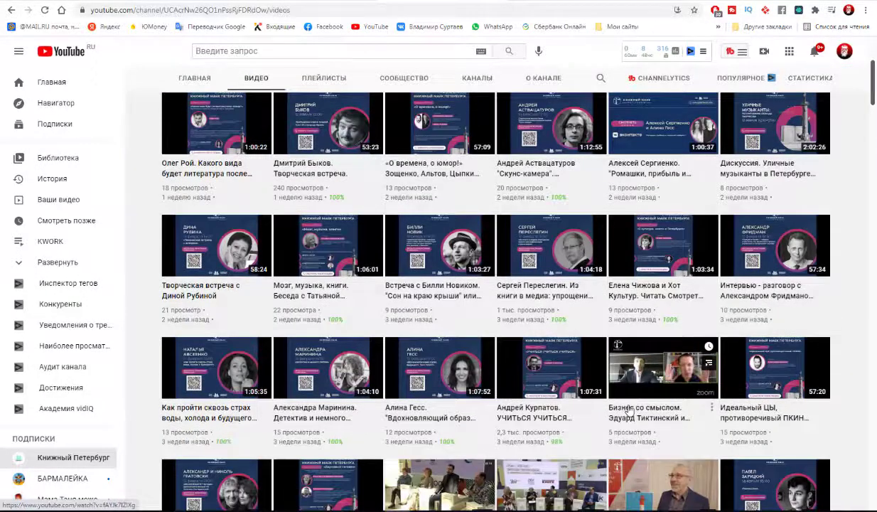
scroll(629, 406, up, 2)
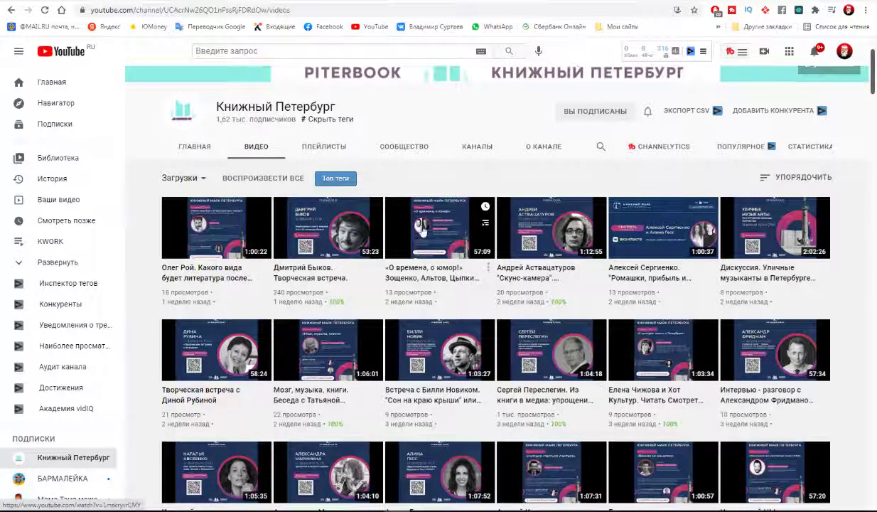
mouse_move(439, 245)
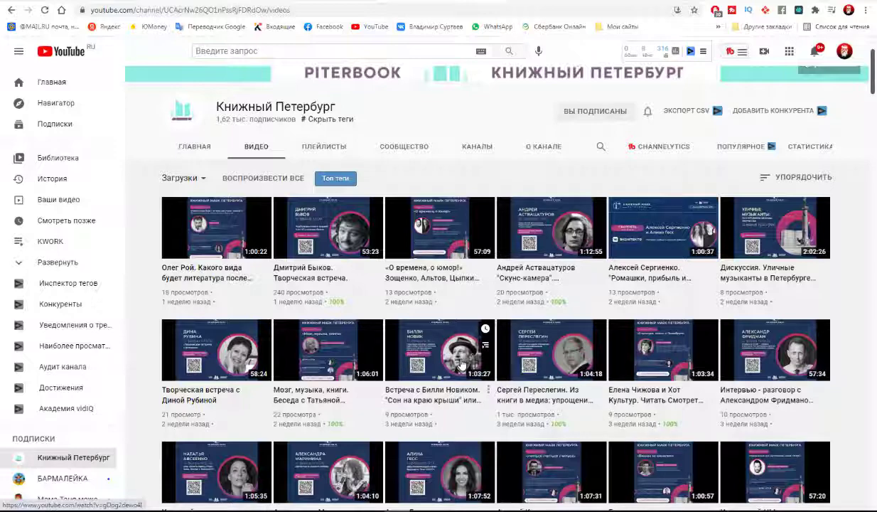
scroll(461, 363, down, 1)
scroll(461, 363, up, 3)
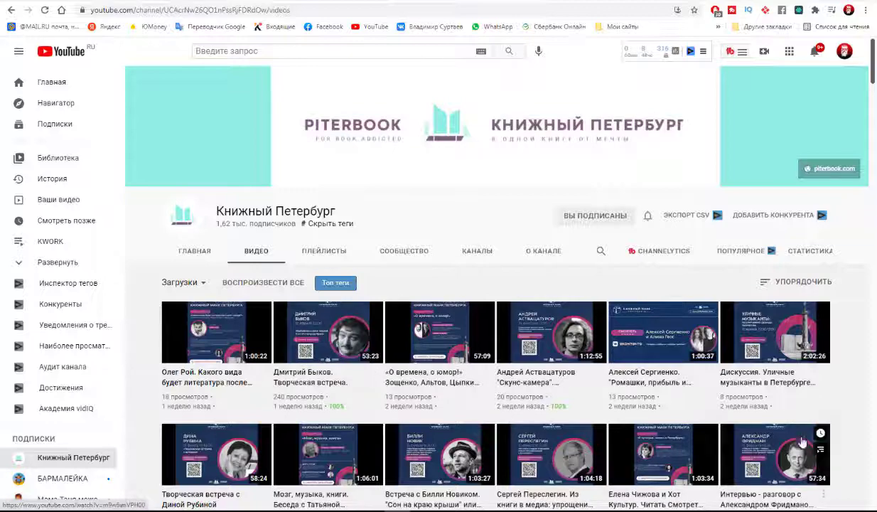
scroll(796, 420, down, 2)
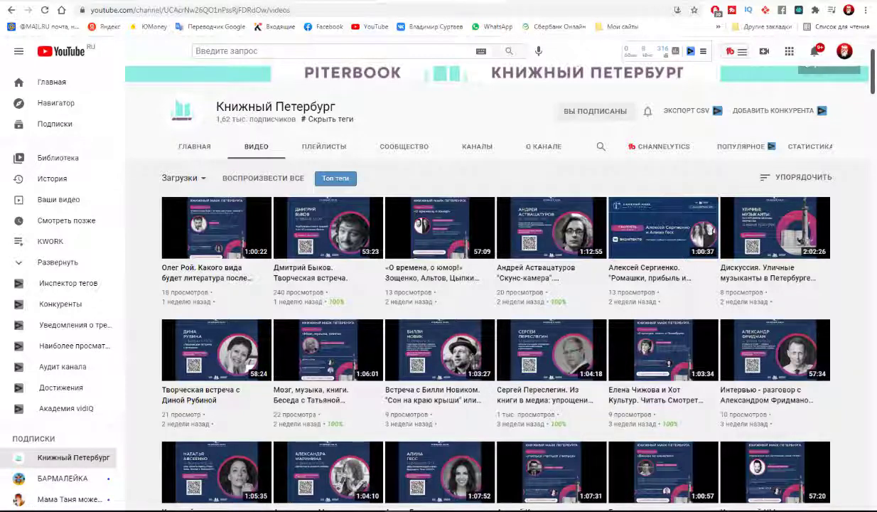
scroll(401, 402, down, 3)
scroll(424, 413, down, 2)
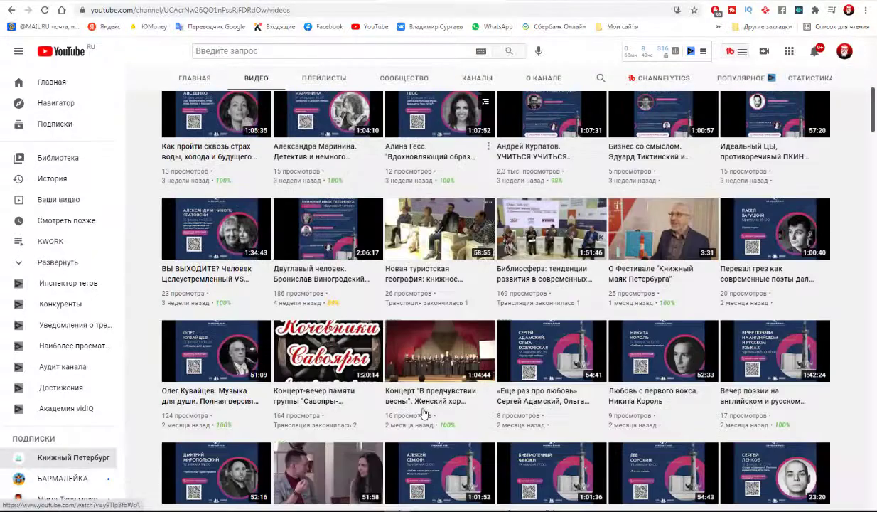
scroll(423, 413, down, 2)
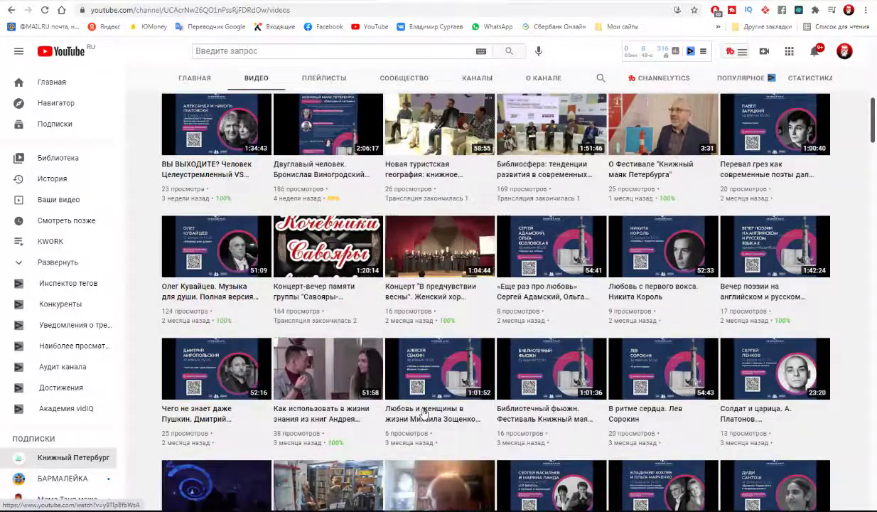
scroll(425, 412, up, 2)
scroll(424, 412, up, 3)
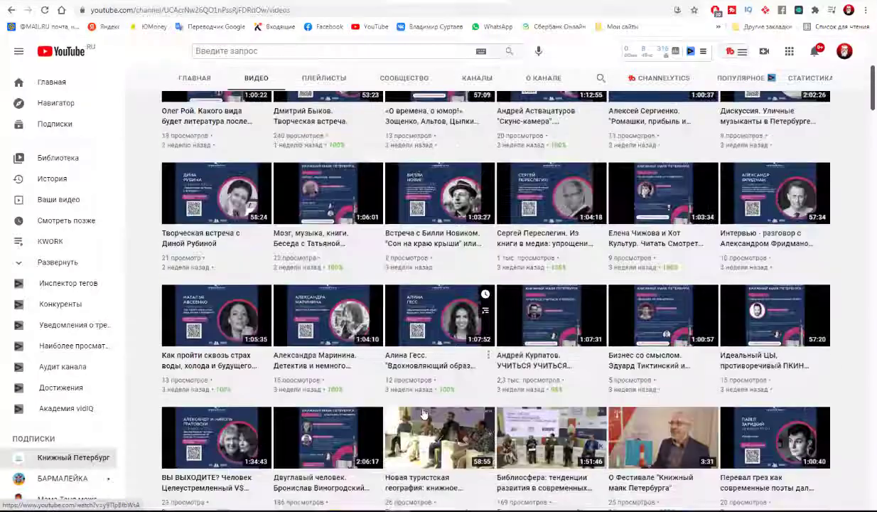
scroll(425, 412, up, 4)
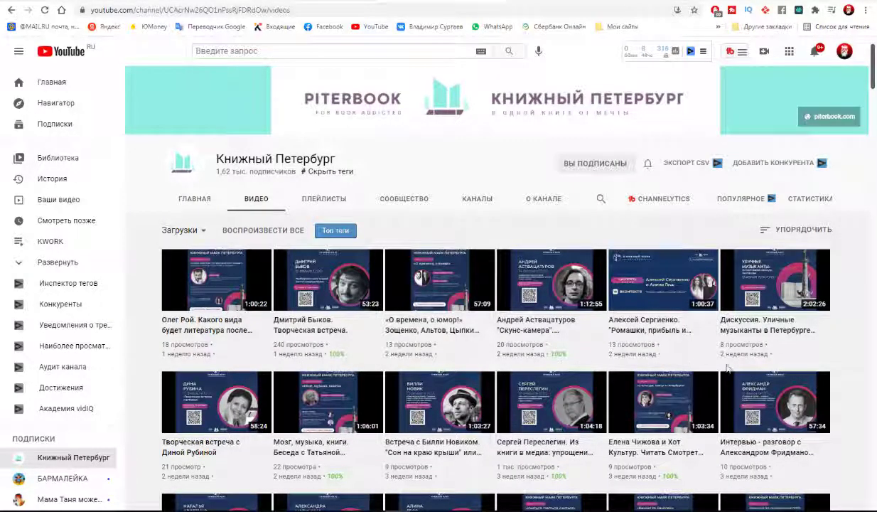
scroll(754, 356, down, 2)
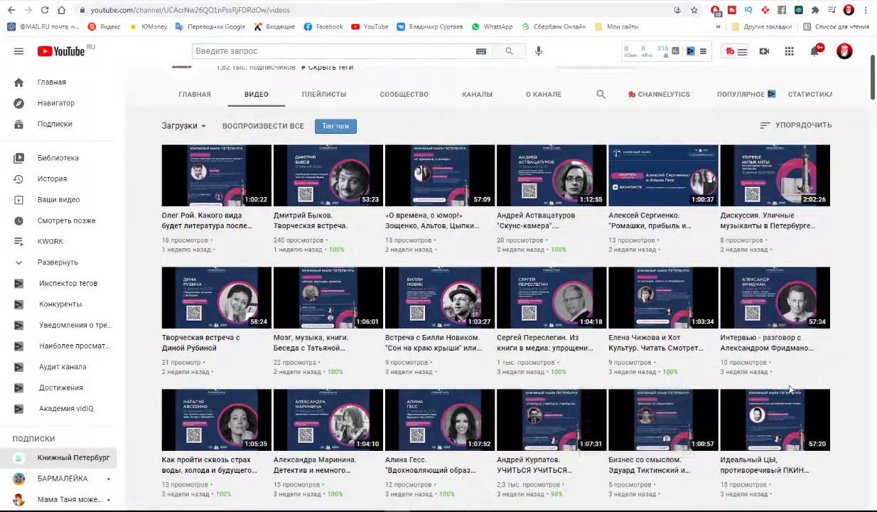
scroll(790, 389, down, 4)
scroll(791, 388, down, 1)
scroll(791, 389, up, 5)
scroll(790, 390, up, 2)
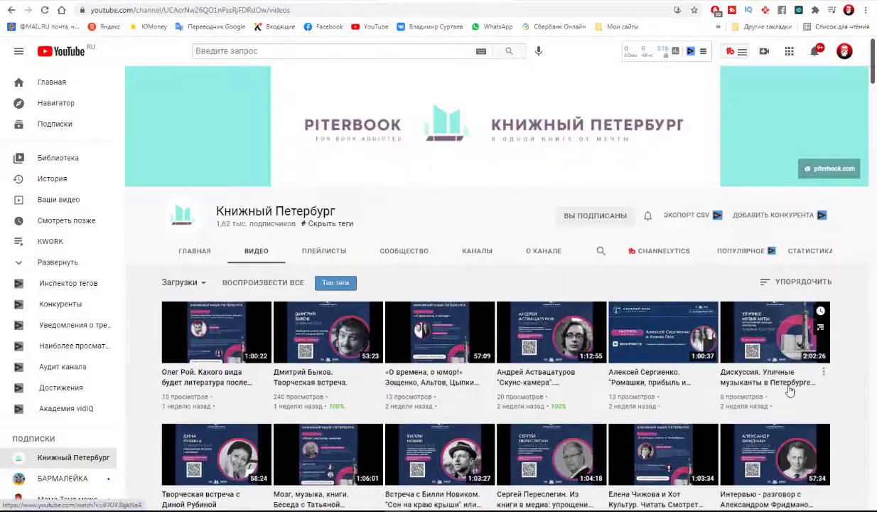
scroll(790, 387, down, 1)
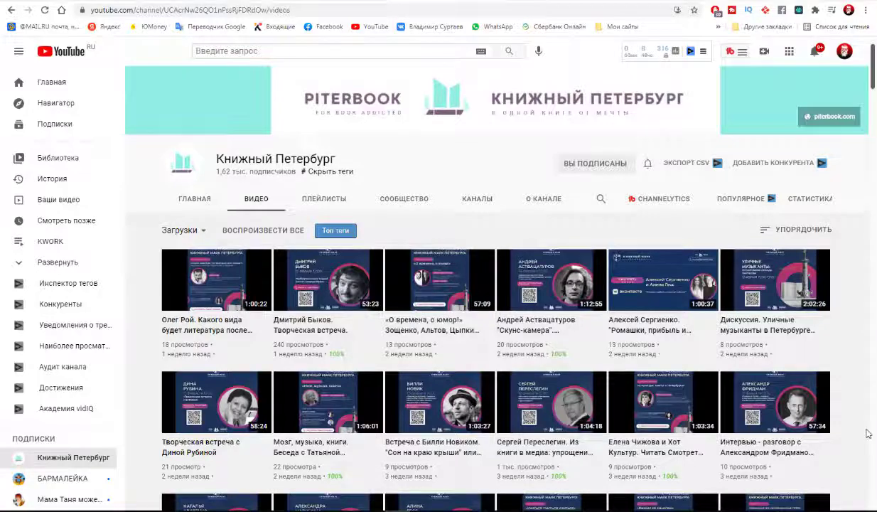
Step: Scroll down the Книжный Петербург video grid to browse its uploads
scroll(867, 433, down, 2)
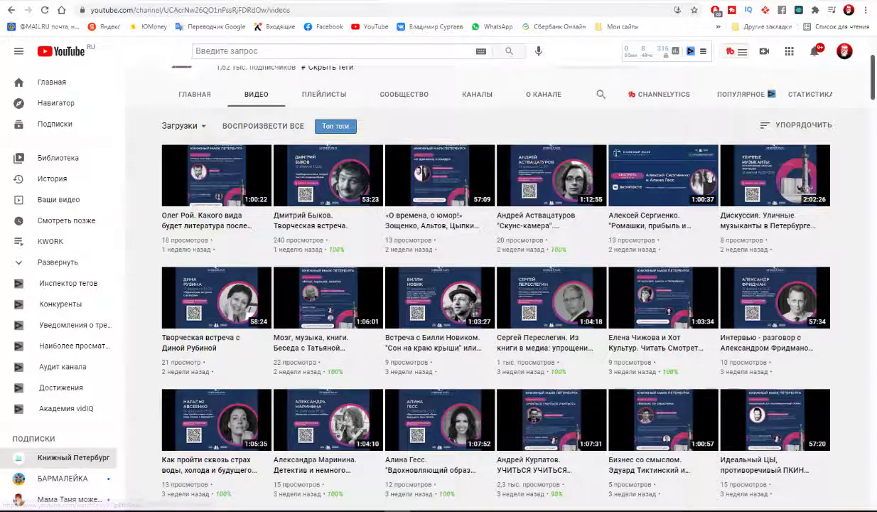
mouse_move(552, 420)
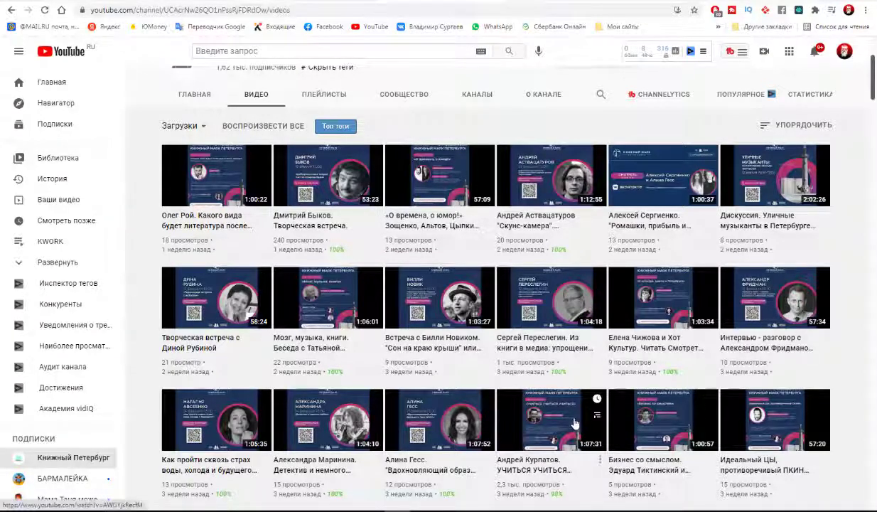
scroll(577, 424, down, 2)
scroll(573, 424, up, 3)
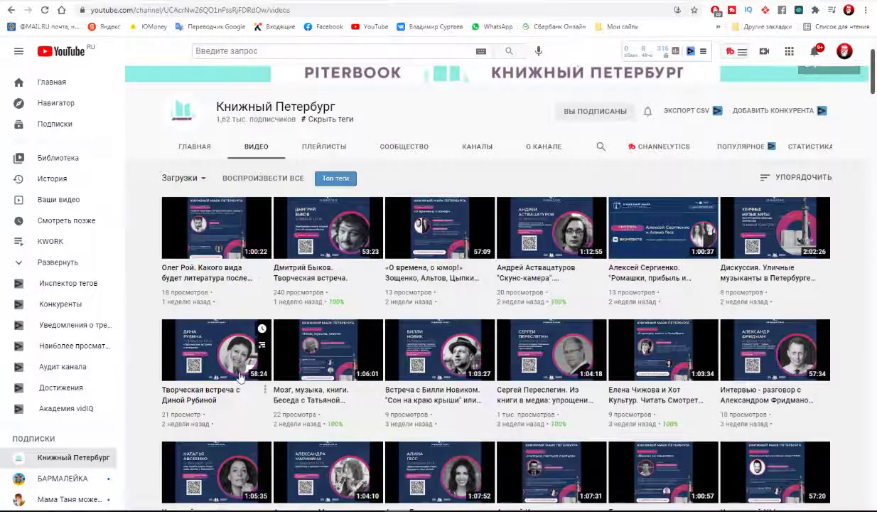
mouse_move(216, 298)
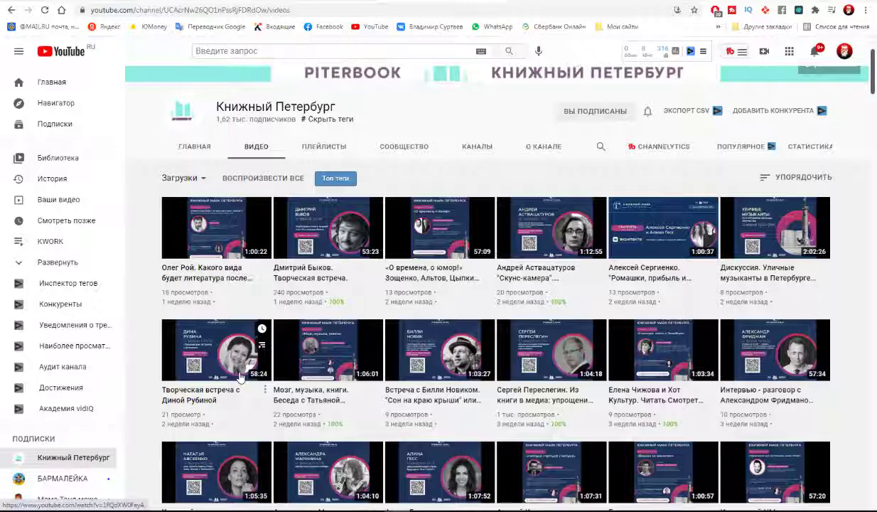
scroll(240, 377, up, 2)
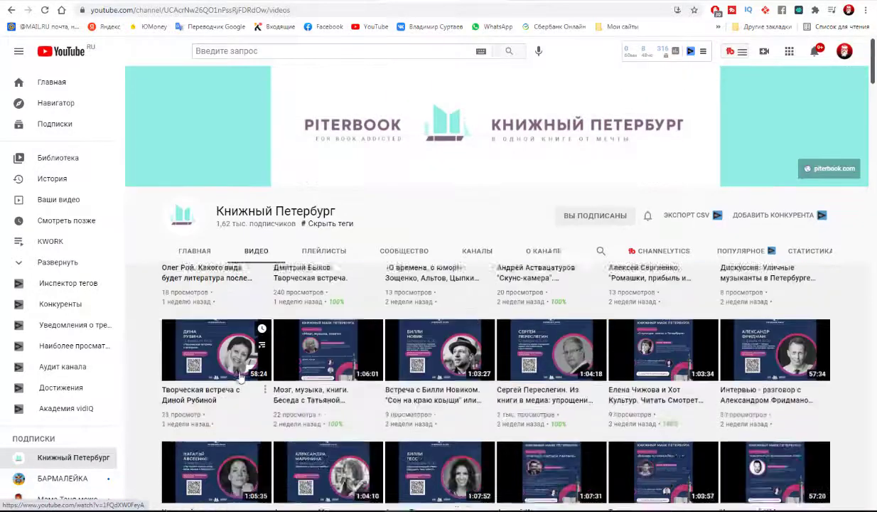
scroll(241, 377, down, 3)
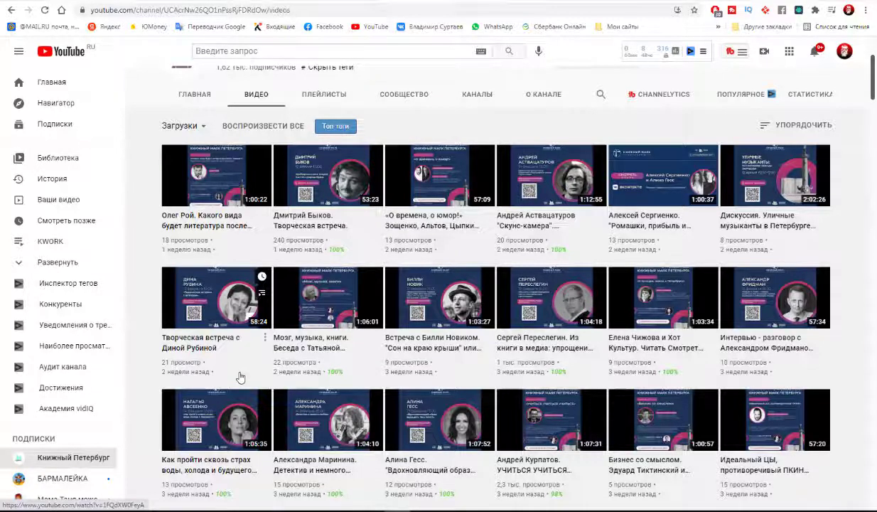
scroll(241, 376, up, 1)
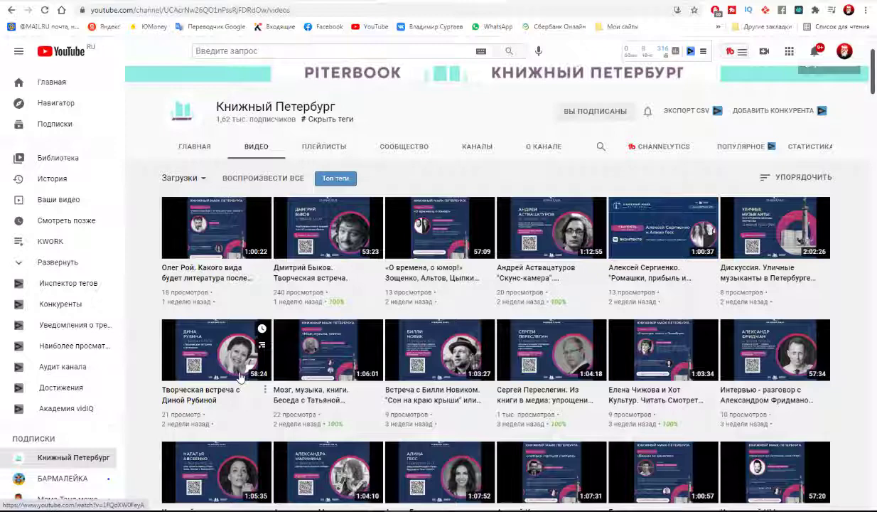
scroll(240, 377, up, 2)
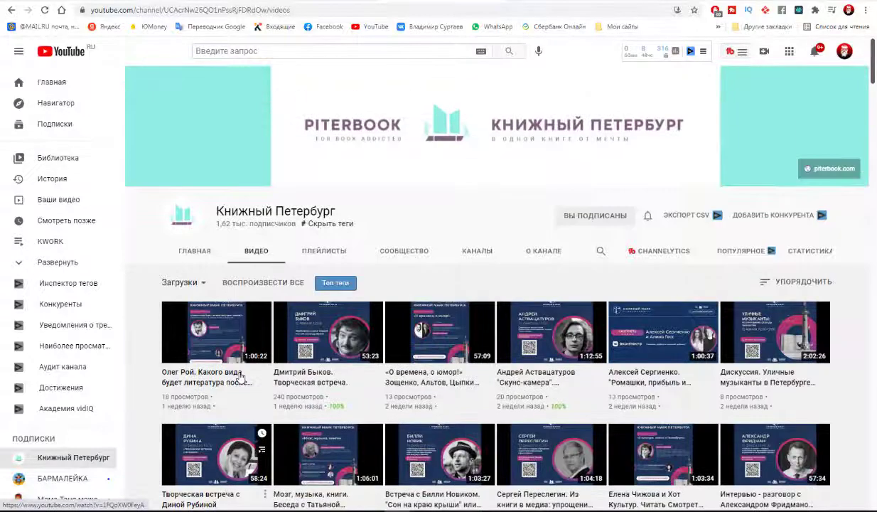
scroll(240, 377, down, 2)
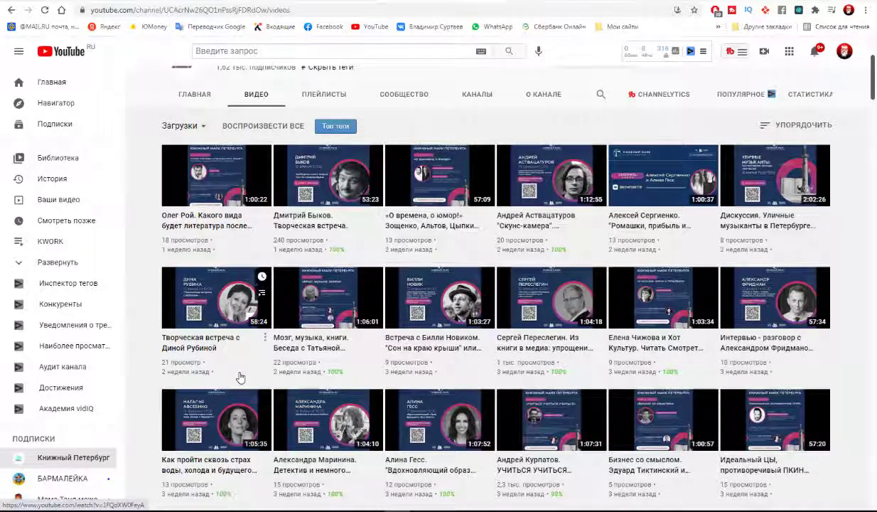
scroll(240, 378, up, 2)
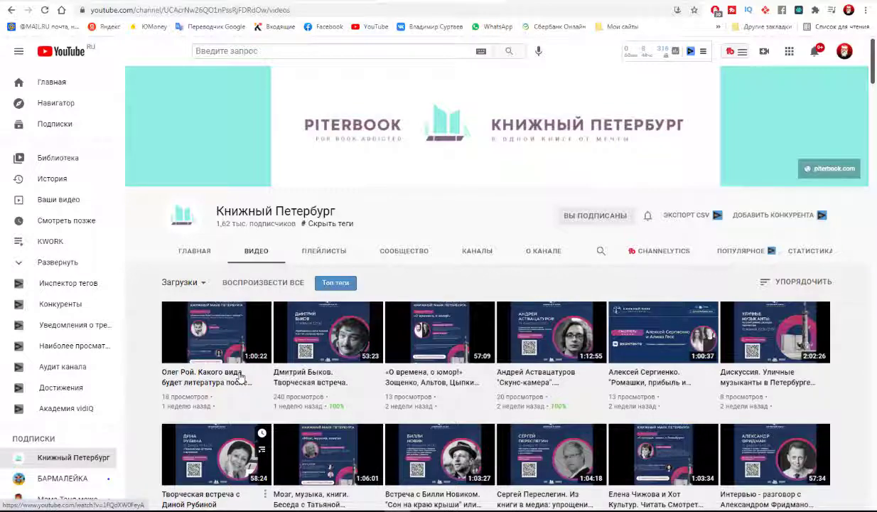
scroll(241, 377, down, 3)
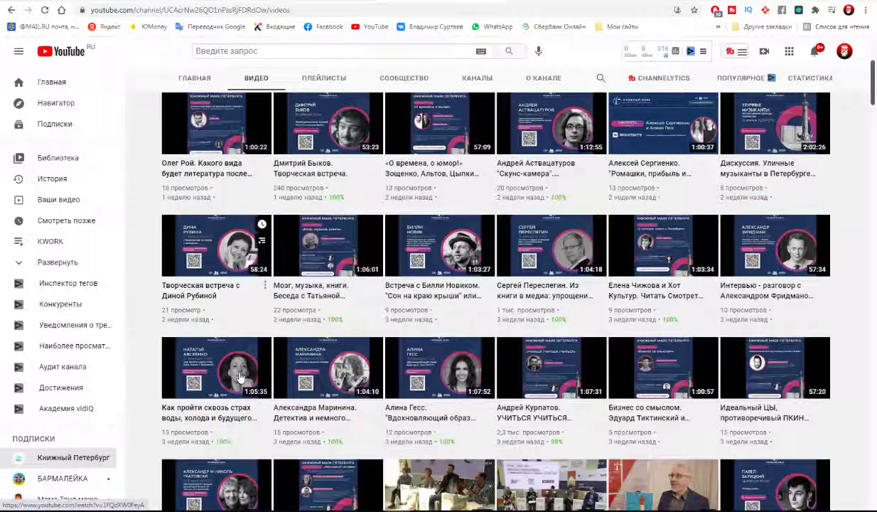
scroll(240, 377, up, 3)
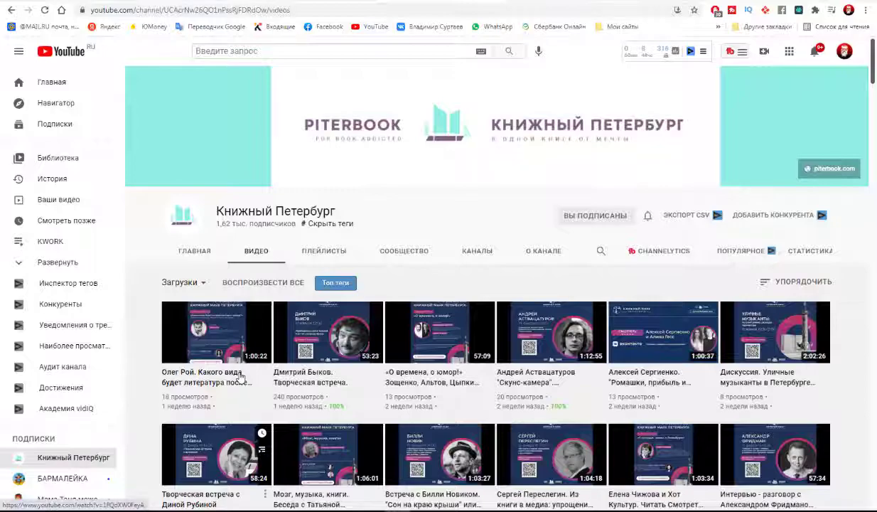
scroll(240, 377, down, 3)
scroll(240, 377, down, 1)
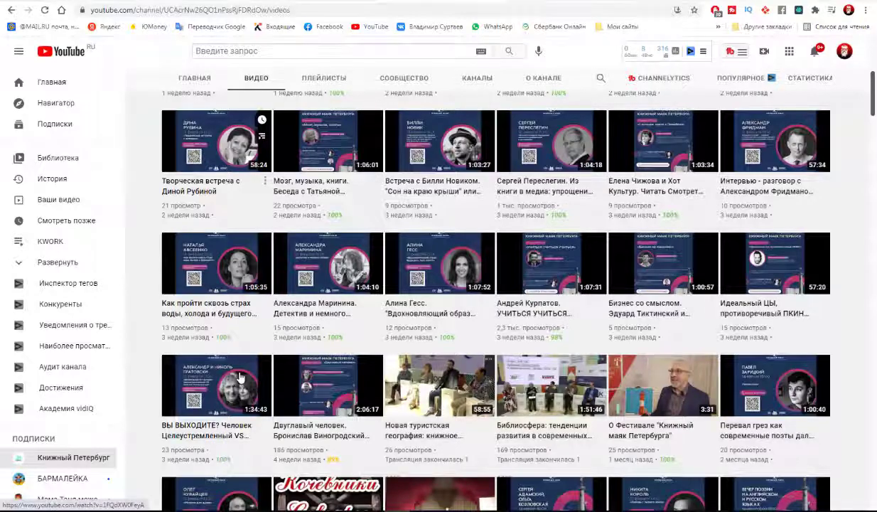
scroll(241, 377, up, 3)
scroll(240, 377, up, 1)
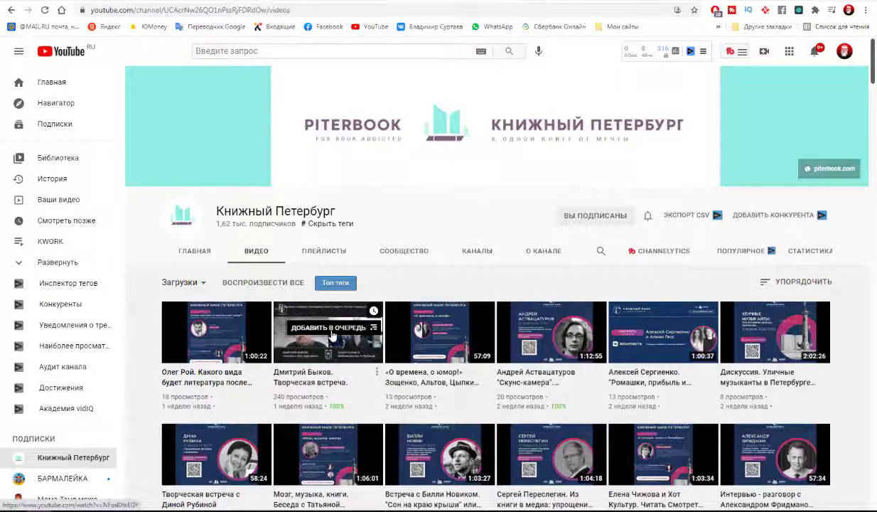
right_click(331, 332)
key(Escape)
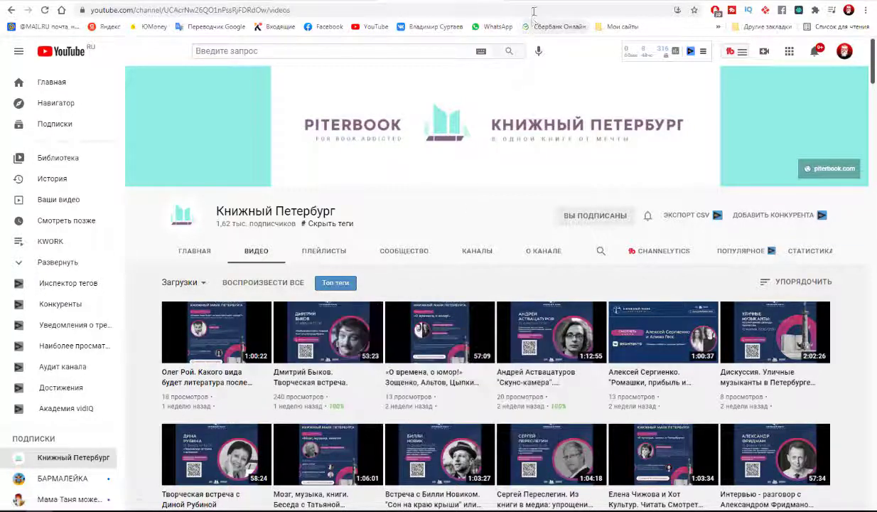
Step: Open the 'Дмитрий Быков. Творческая встреча.' video and pause it at 0:31
click(334, 334)
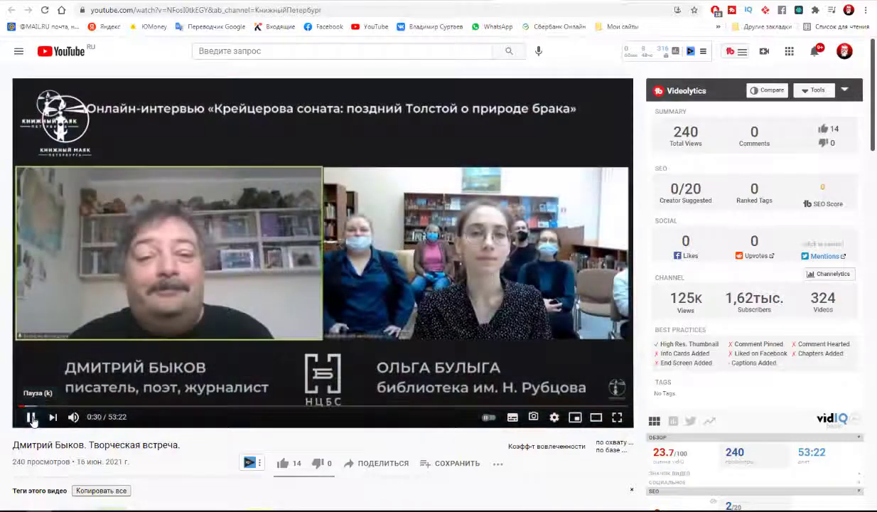
click(31, 419)
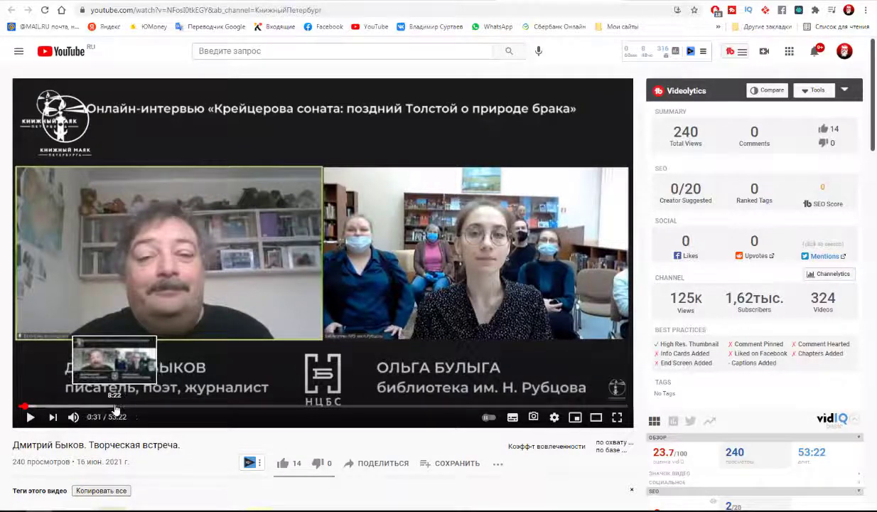
mouse_move(25, 407)
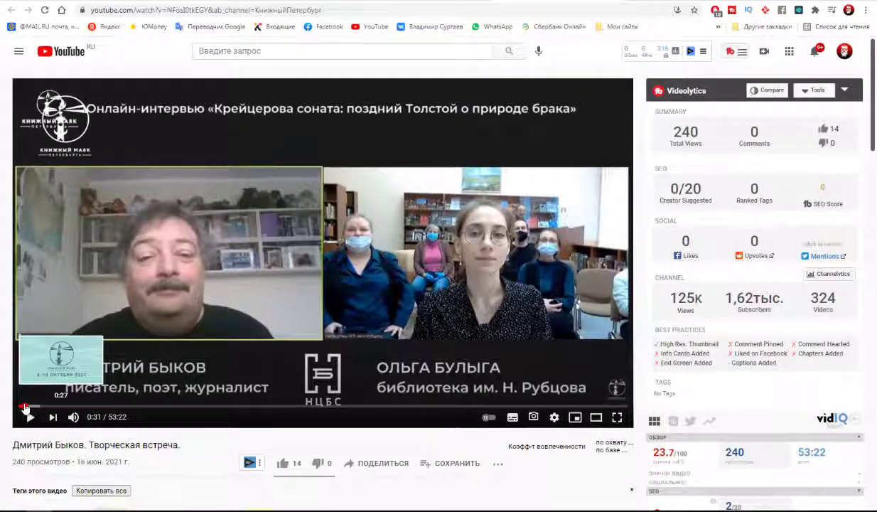
Step: Move the Быков video back to 0:27 on its Книжный маяк logo intro
mouse_move(25, 407)
mouse_down()
mouse_move(13, 407)
mouse_move(25, 408)
mouse_up()
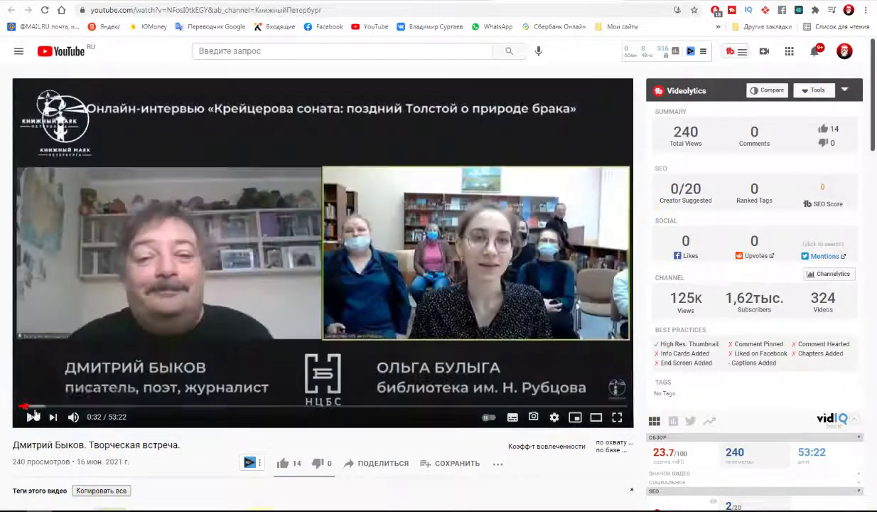
click(23, 407)
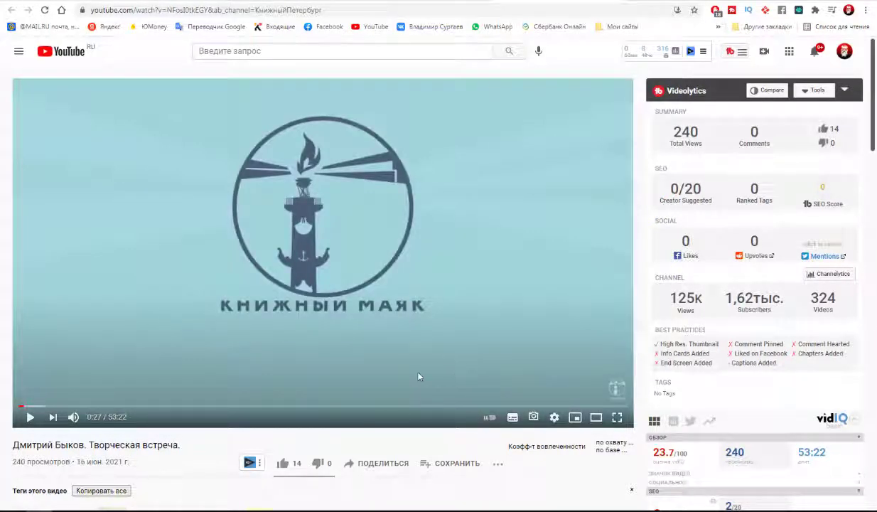
scroll(418, 377, down, 3)
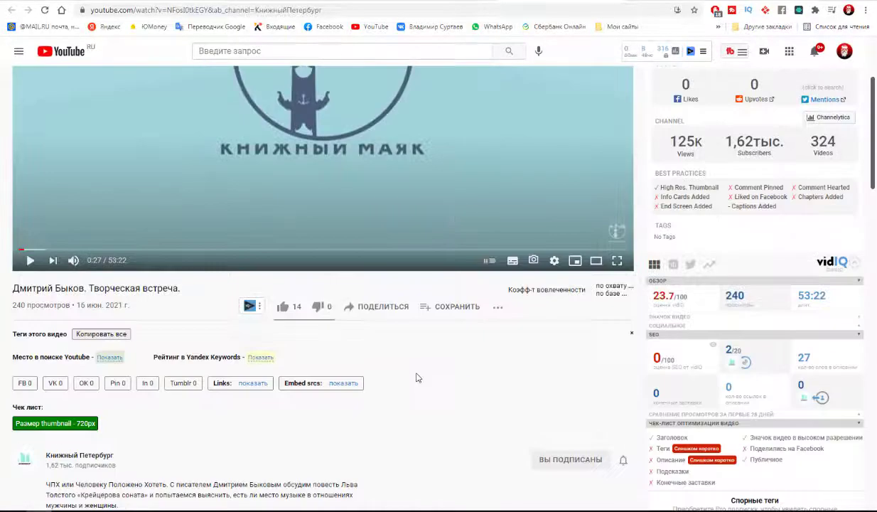
scroll(418, 378, up, 3)
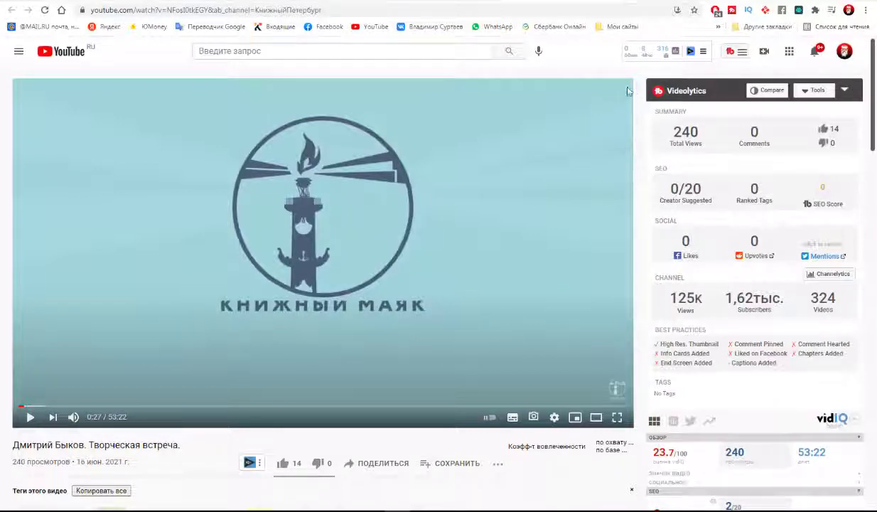
Step: Resume the Быков video, skip ahead to about 33 then 50 minutes, and pause it
click(30, 417)
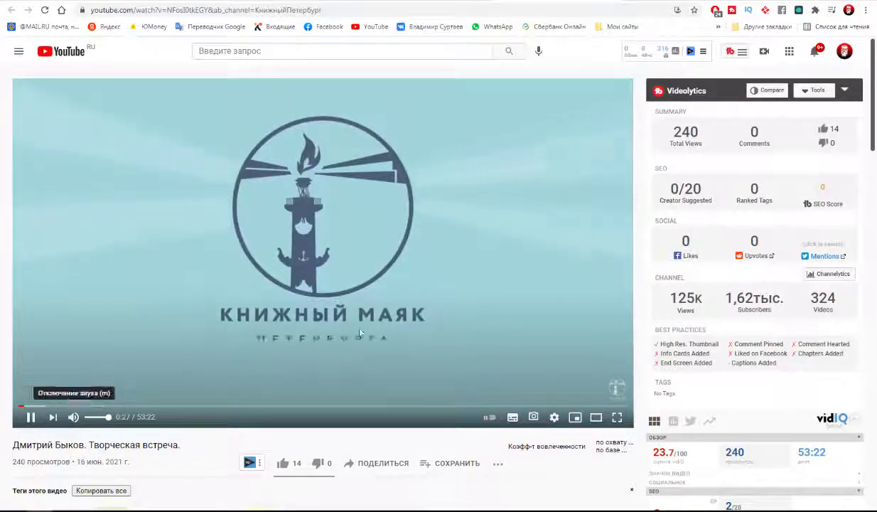
click(399, 408)
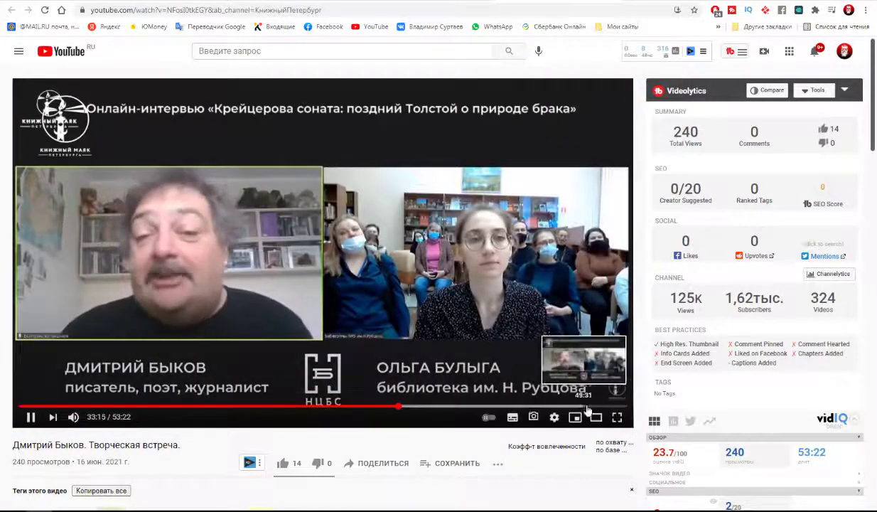
click(589, 408)
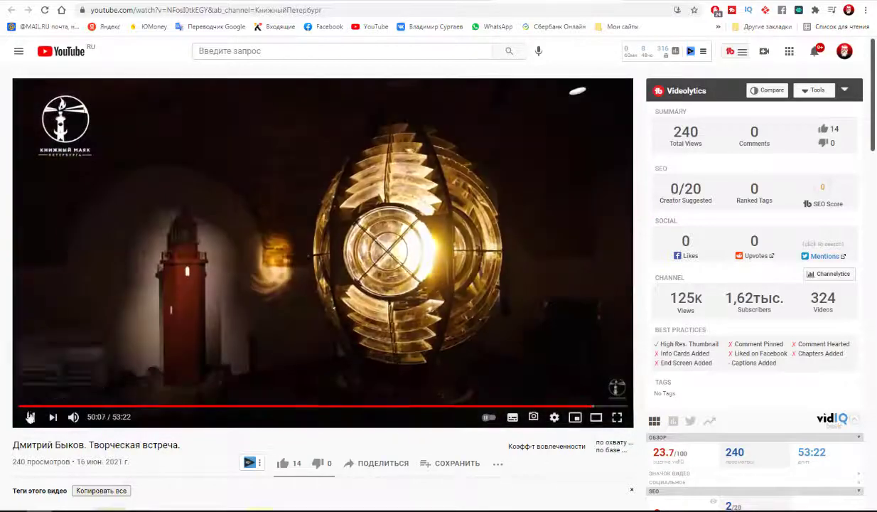
click(30, 417)
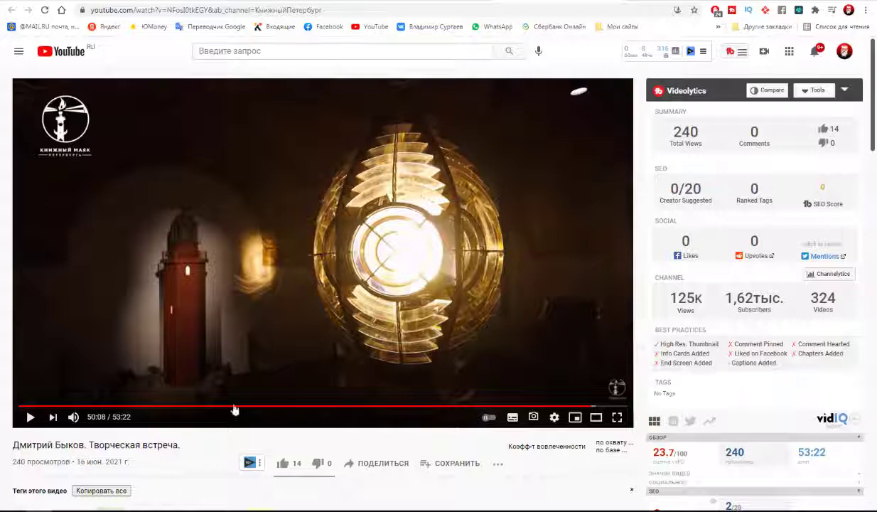
Step: Resume playback and skip to about 52 minutes, then to the closing festival card near 53:17
click(31, 418)
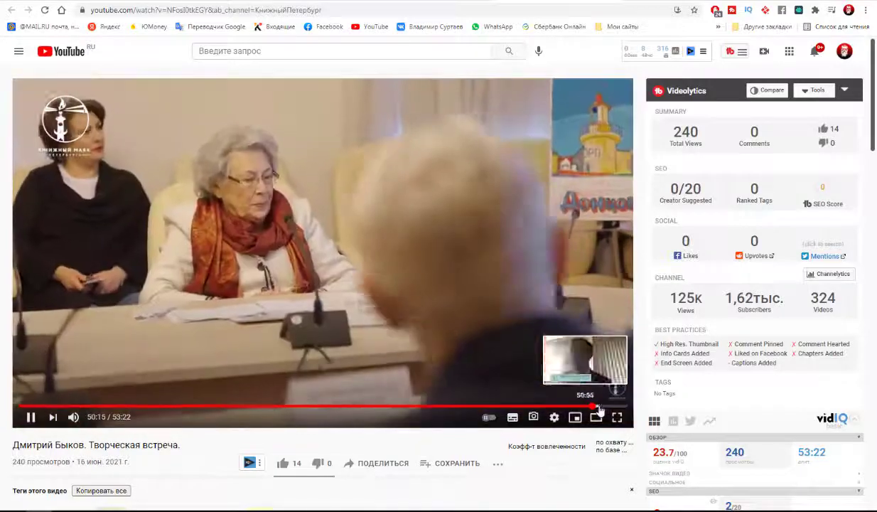
click(617, 406)
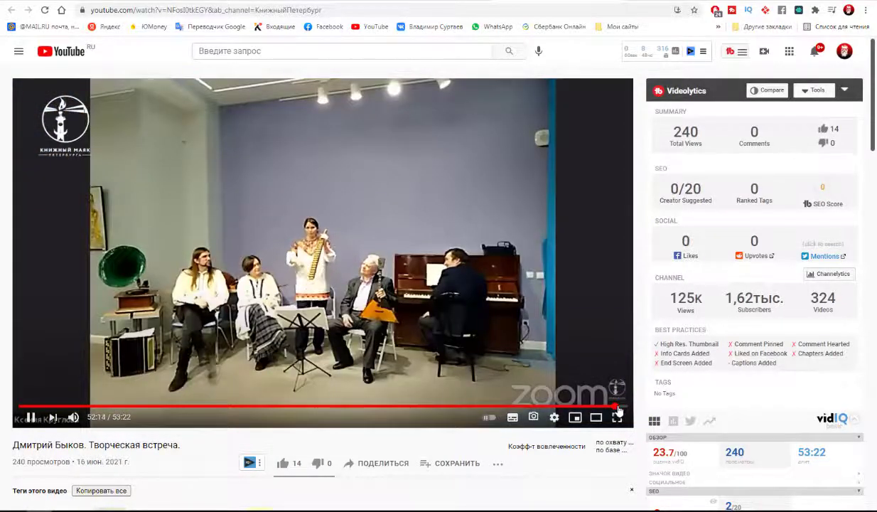
click(622, 407)
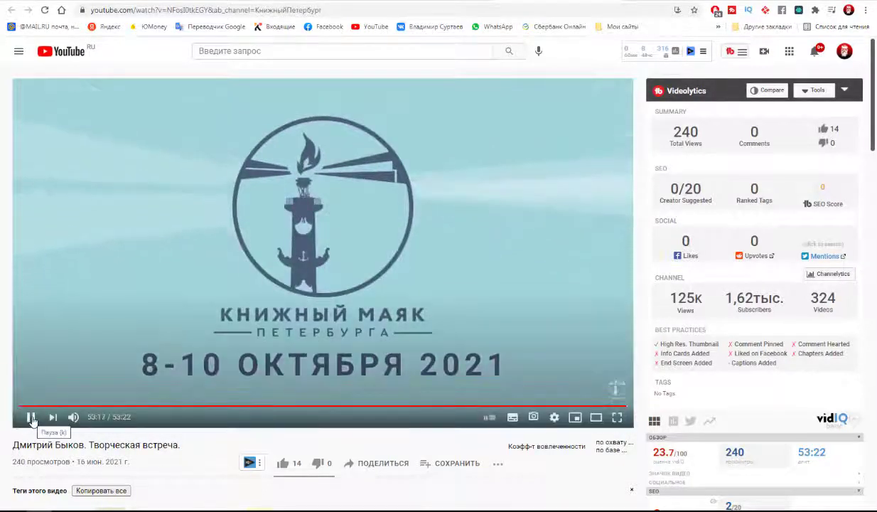
click(32, 418)
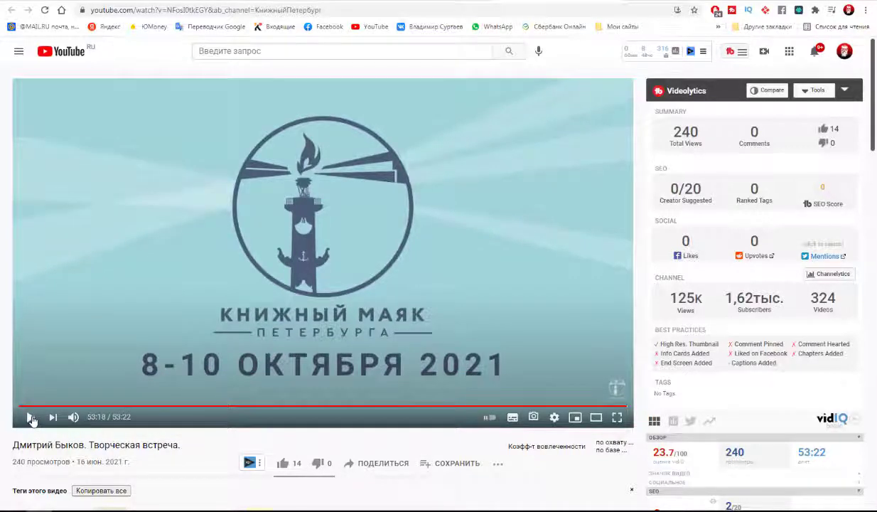
scroll(524, 344, down, 3)
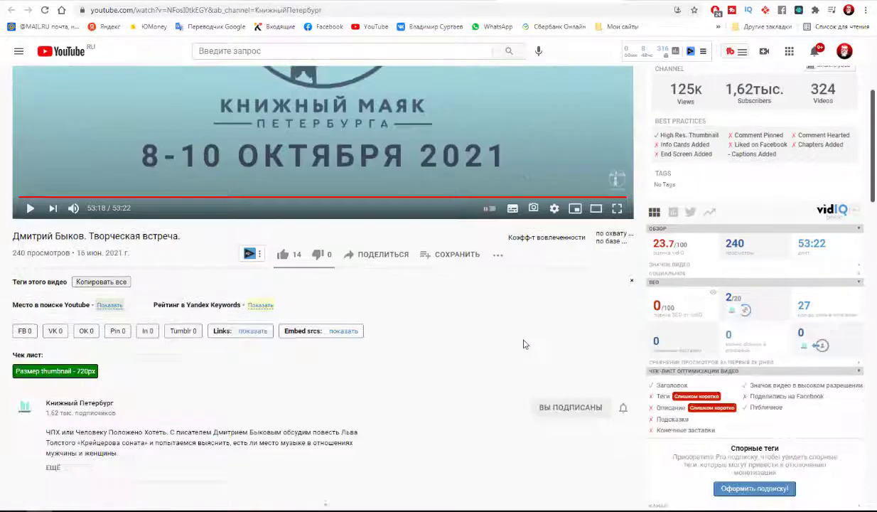
scroll(524, 344, up, 3)
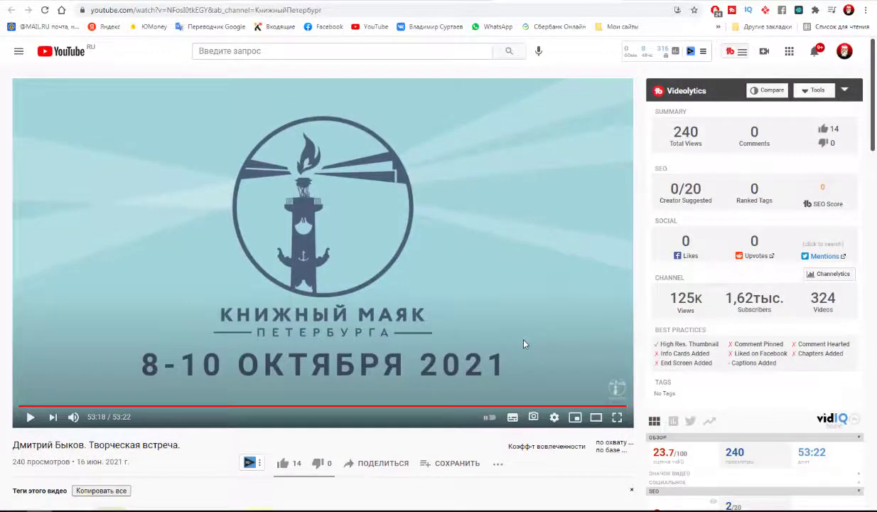
scroll(524, 344, down, 3)
scroll(524, 344, down, 3)
scroll(524, 344, down, 2)
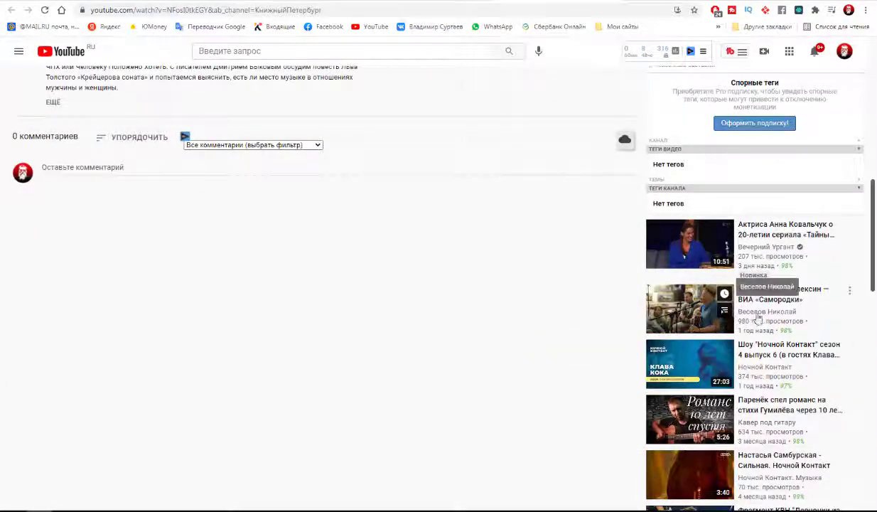
mouse_move(747, 364)
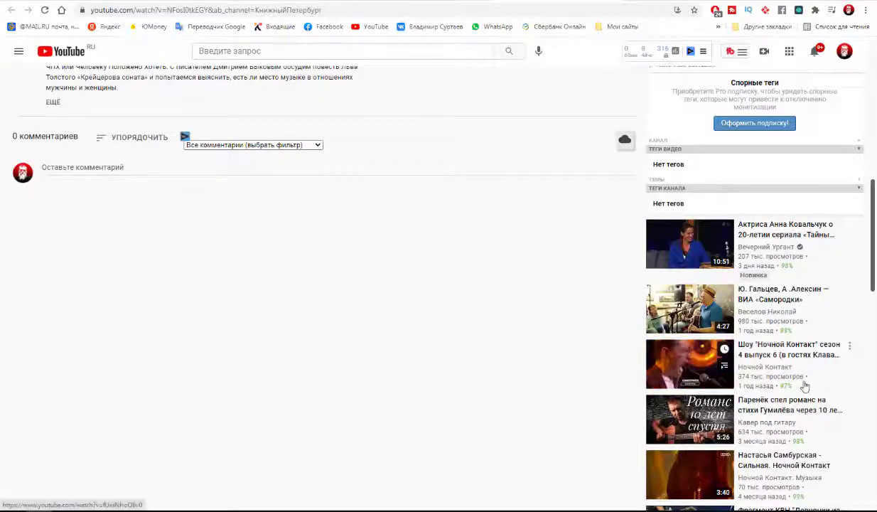
scroll(776, 362, down, 2)
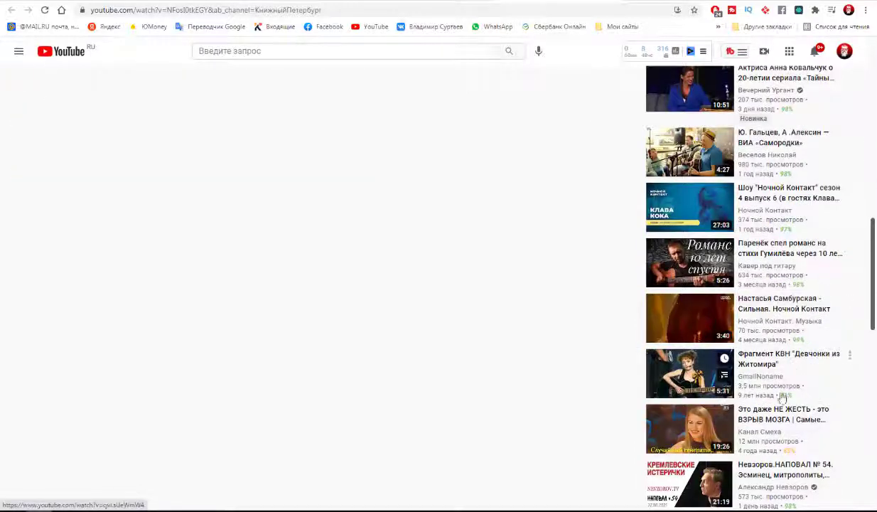
scroll(782, 391, down, 2)
scroll(775, 416, down, 3)
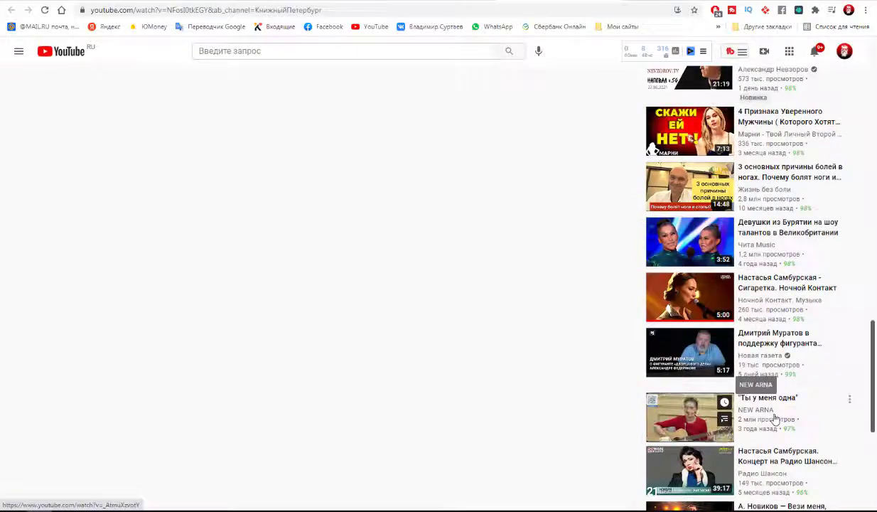
scroll(775, 418, up, 4)
scroll(434, 382, up, 5)
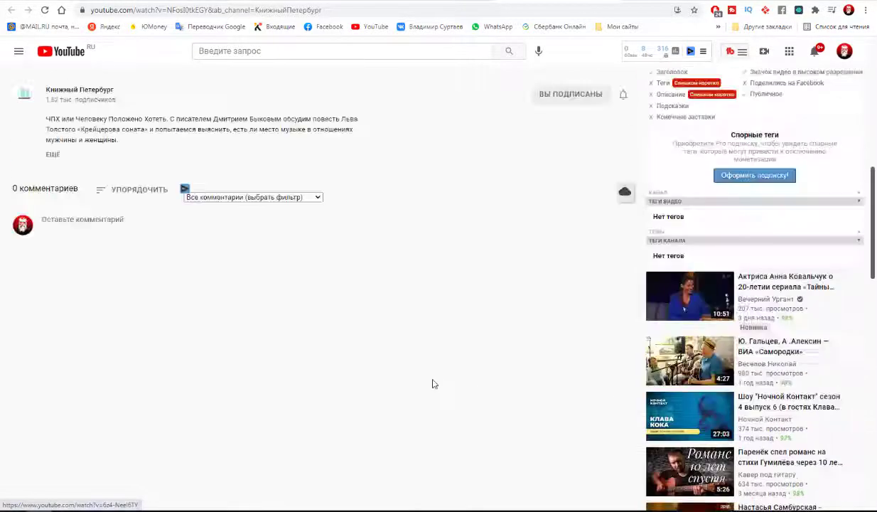
scroll(433, 384, up, 5)
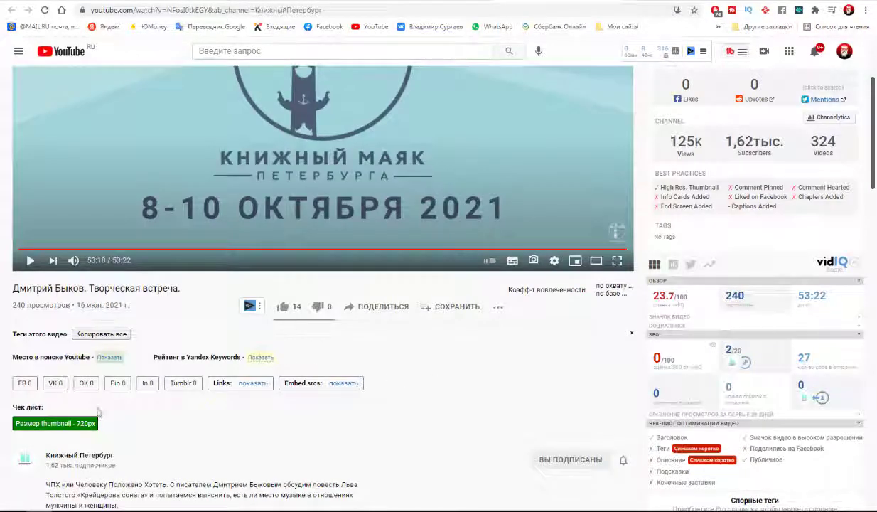
scroll(839, 416, down, 6)
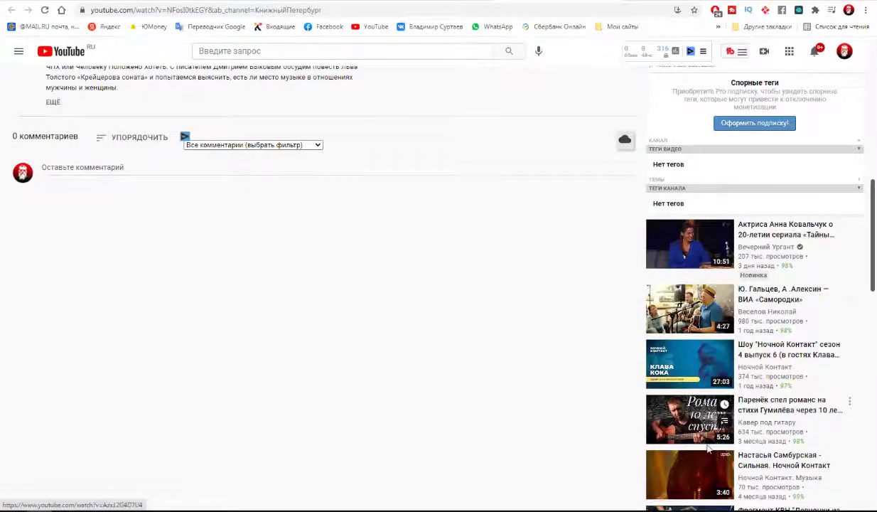
scroll(662, 427, down, 5)
scroll(690, 437, down, 4)
scroll(709, 447, down, 1)
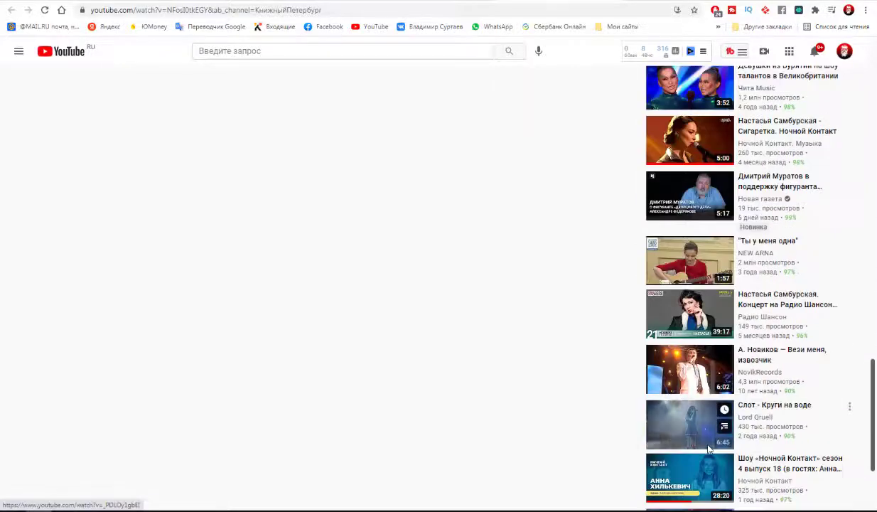
scroll(709, 448, down, 4)
scroll(709, 449, up, 5)
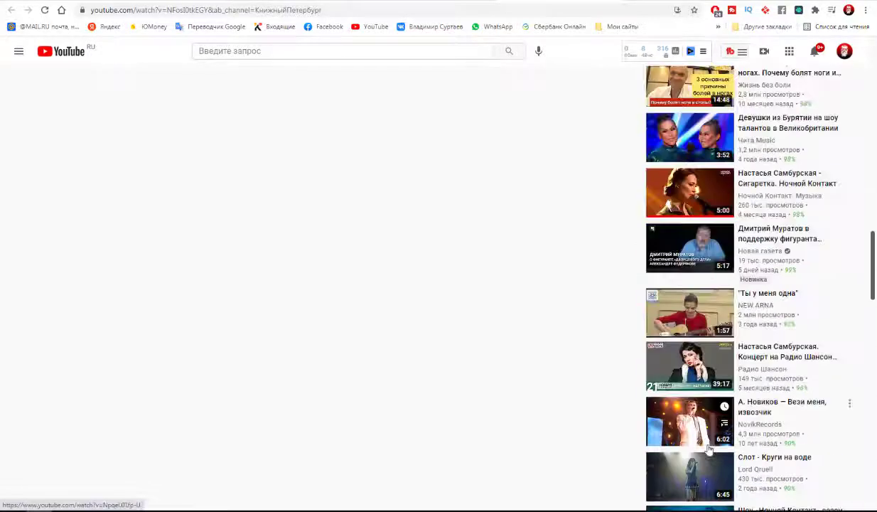
scroll(709, 449, up, 4)
scroll(709, 449, up, 4)
scroll(709, 449, up, 4)
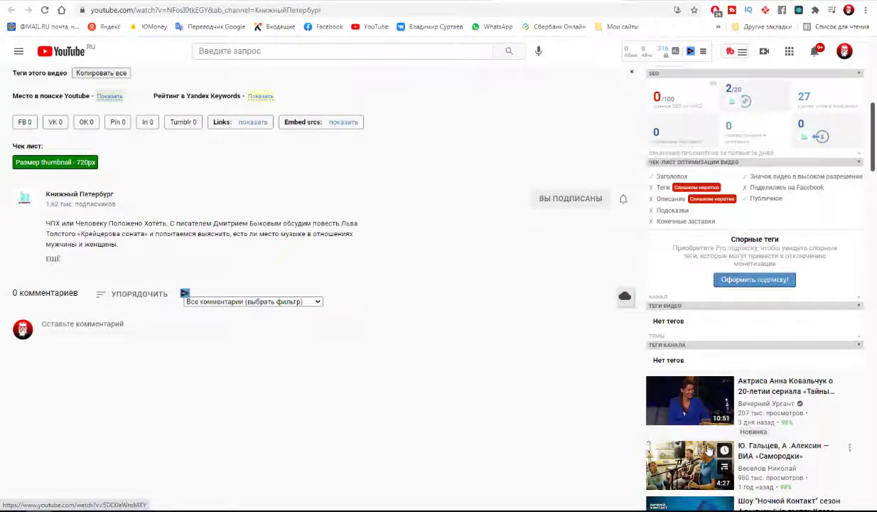
scroll(709, 450, down, 1)
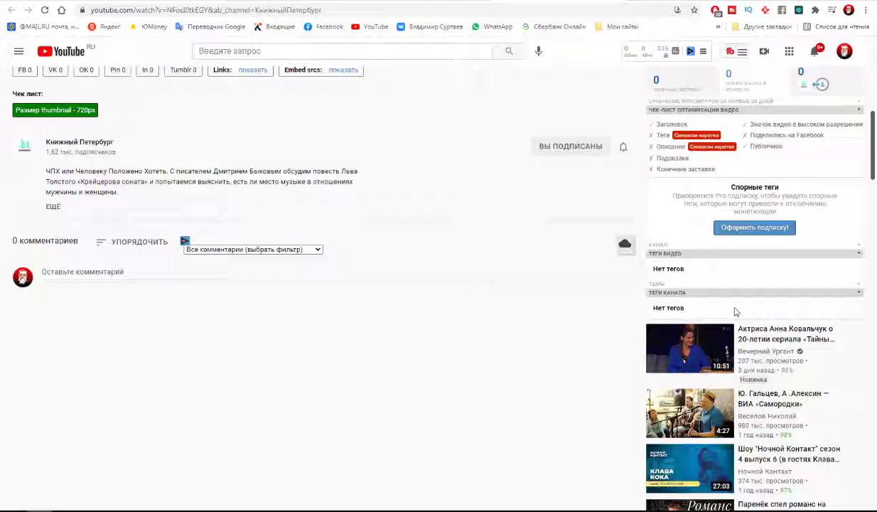
scroll(707, 320, up, 2)
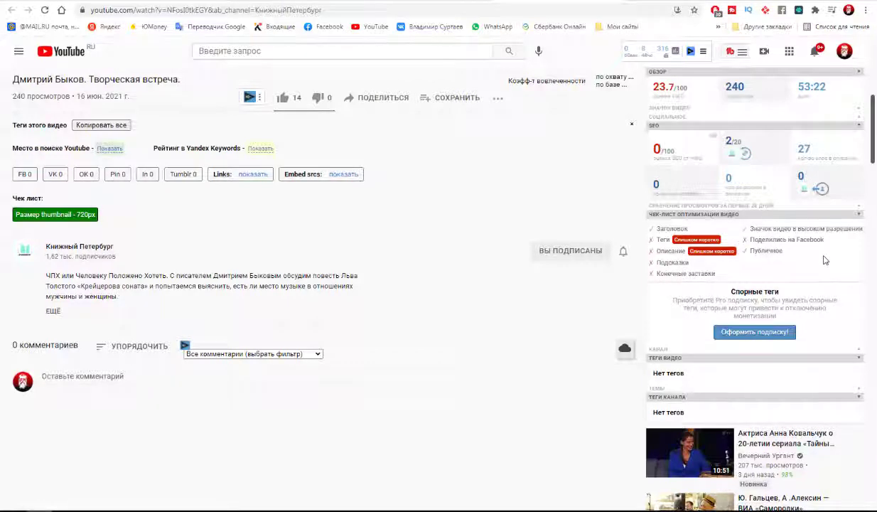
scroll(825, 260, up, 3)
mouse_move(661, 149)
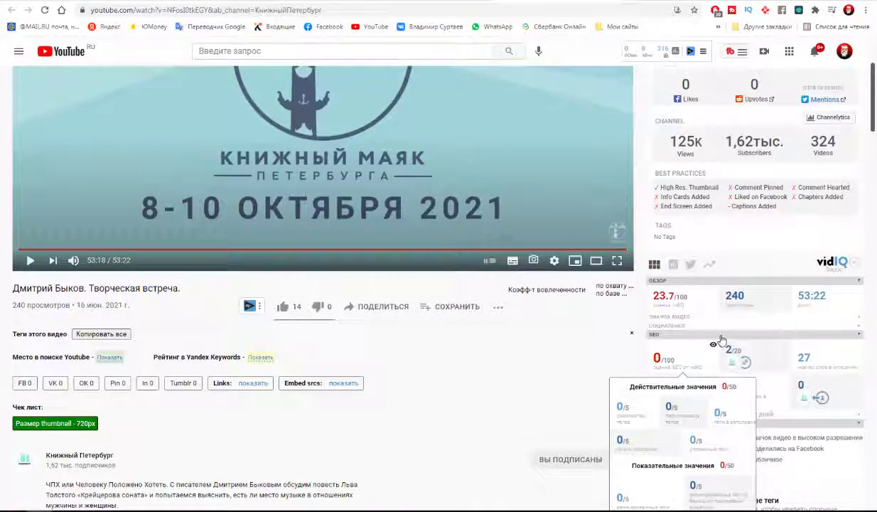
mouse_move(665, 358)
mouse_move(669, 296)
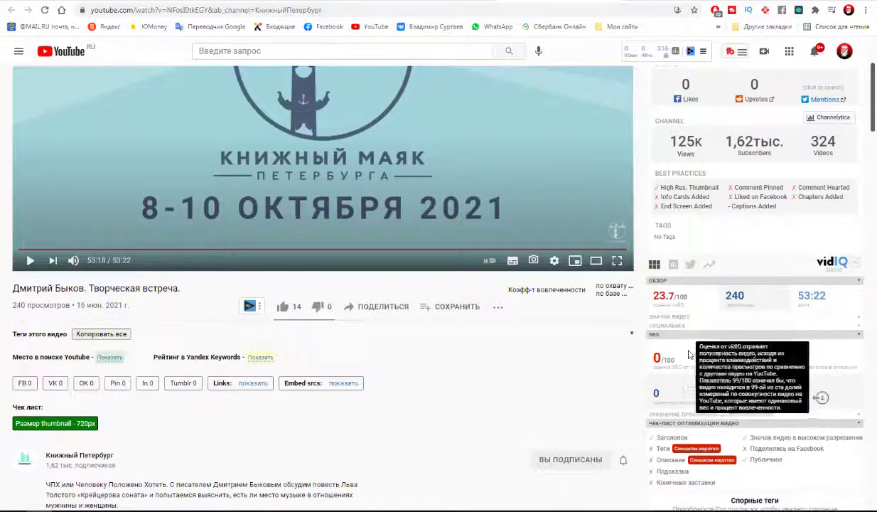
scroll(688, 354, down, 3)
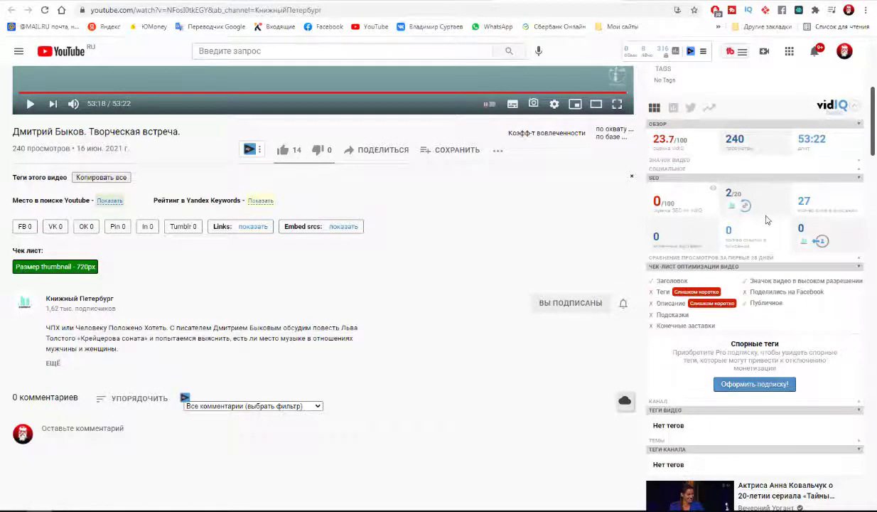
scroll(429, 232, up, 1)
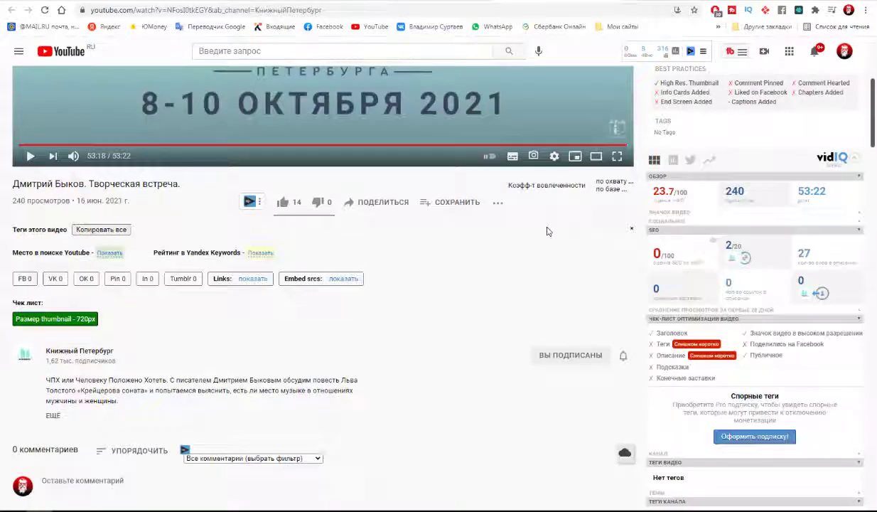
scroll(605, 227, down, 1)
scroll(711, 214, down, 7)
scroll(814, 178, down, 6)
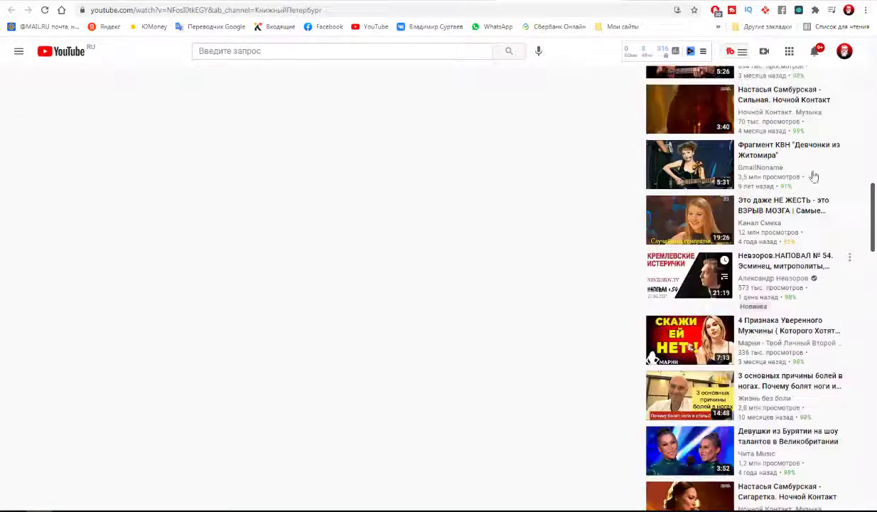
mouse_move(782, 274)
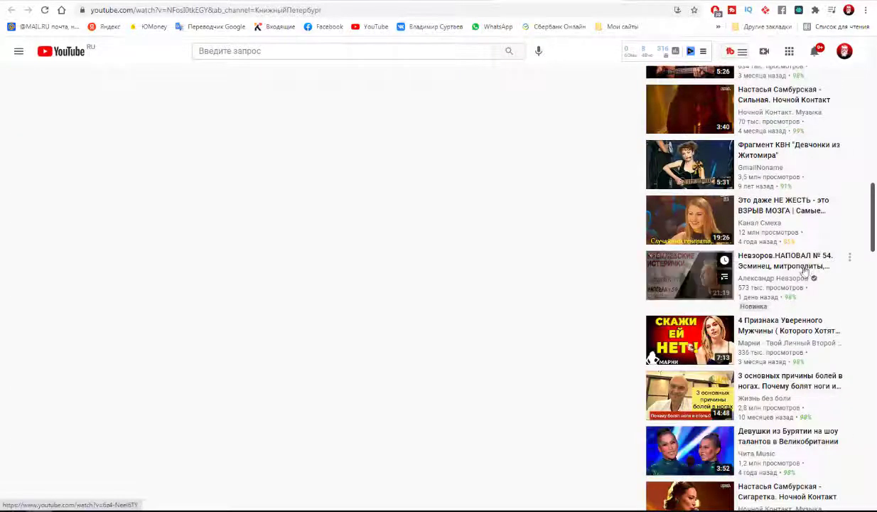
scroll(431, 305, up, 3)
scroll(431, 305, up, 1)
scroll(431, 306, up, 3)
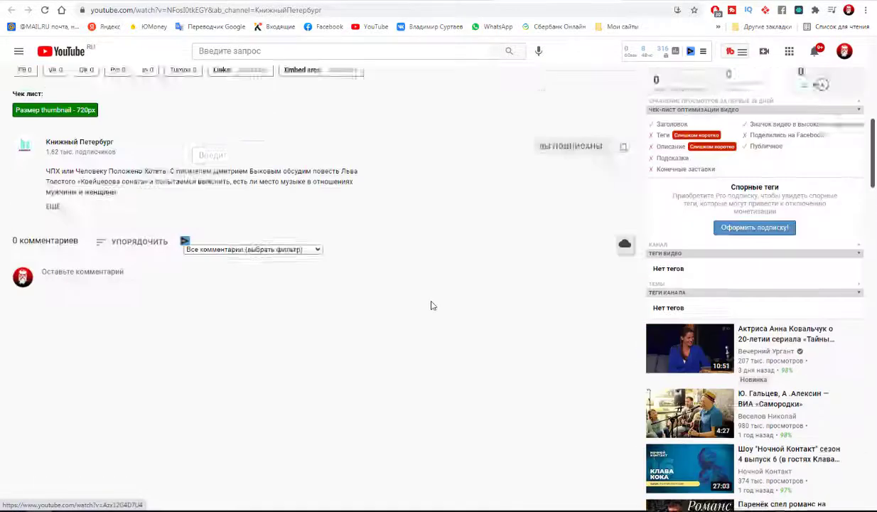
scroll(405, 302, up, 2)
scroll(356, 296, up, 1)
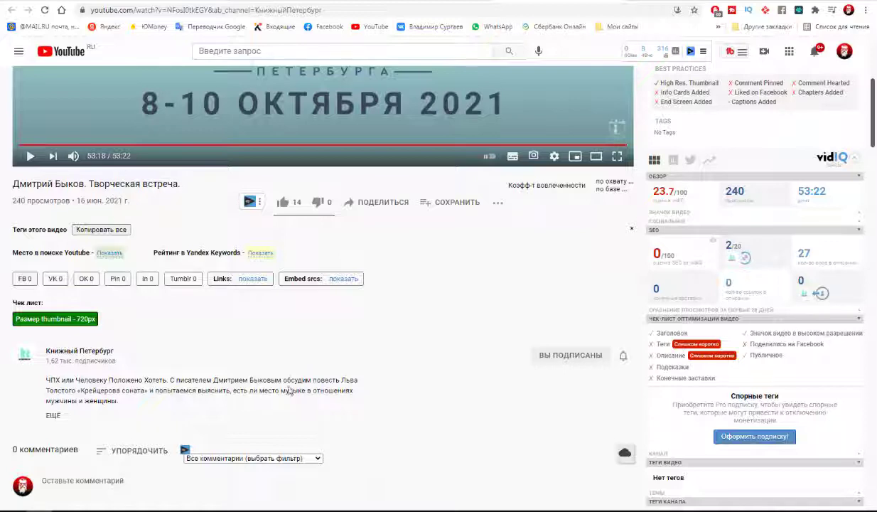
scroll(470, 370, down, 5)
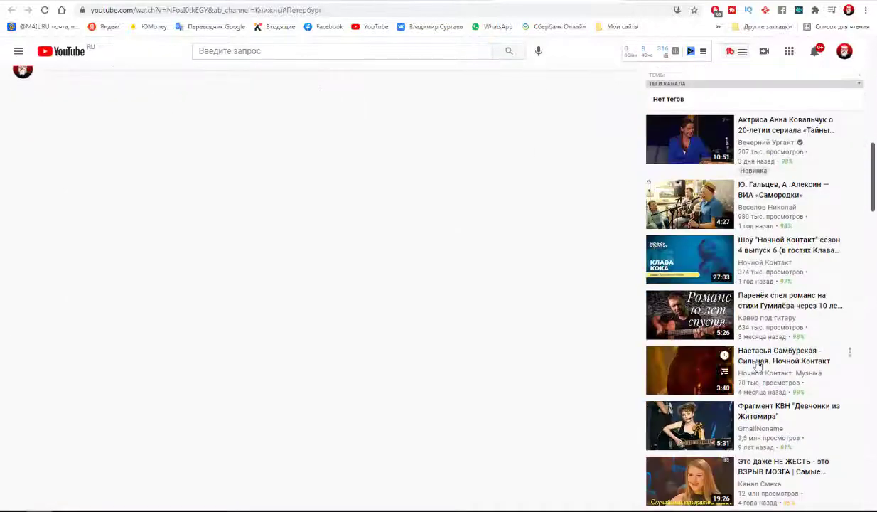
mouse_move(690, 425)
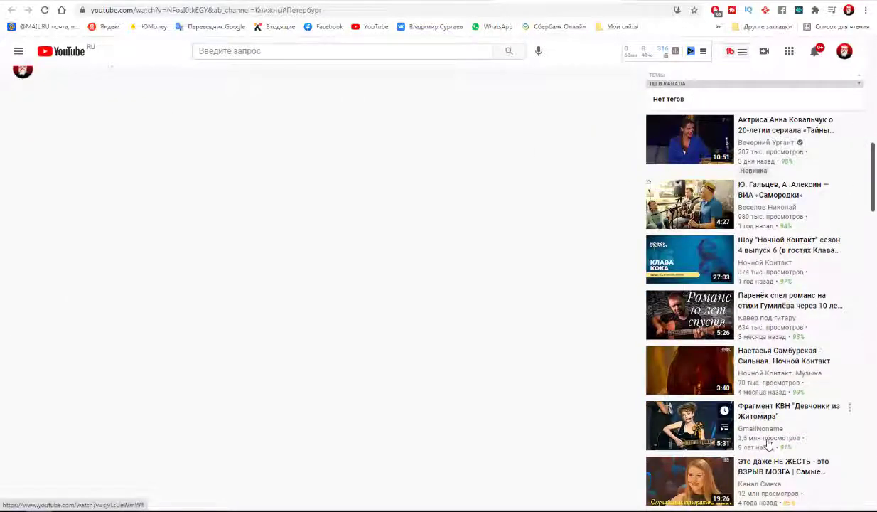
scroll(768, 445, up, 1)
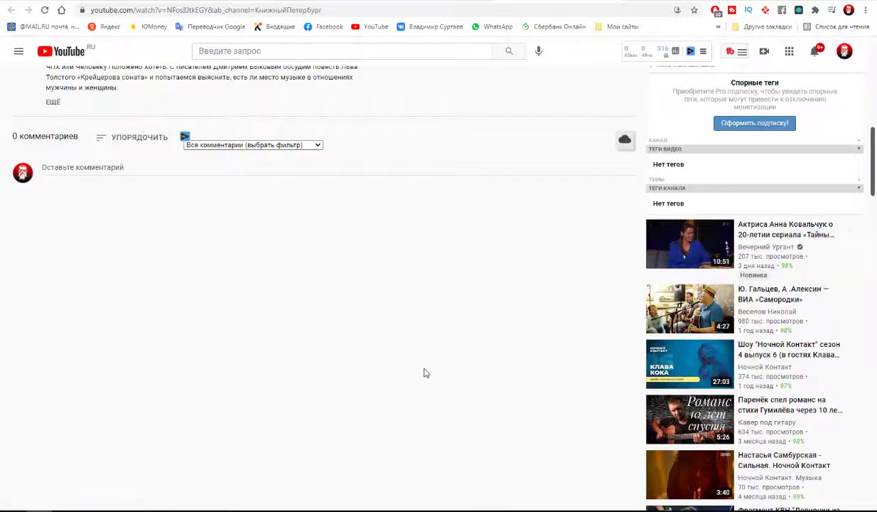
scroll(426, 373, up, 3)
scroll(425, 380, up, 1)
scroll(423, 380, up, 3)
scroll(422, 377, down, 5)
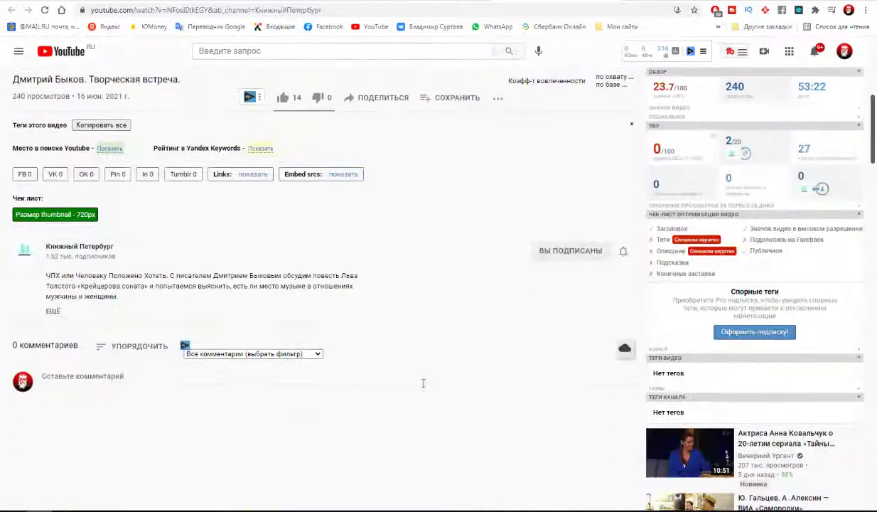
scroll(498, 378, down, 4)
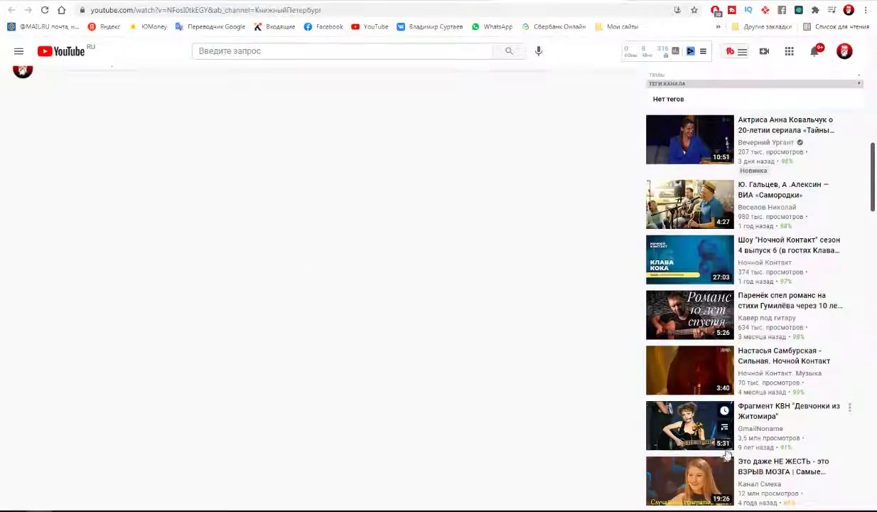
scroll(584, 384, up, 4)
scroll(584, 384, up, 1)
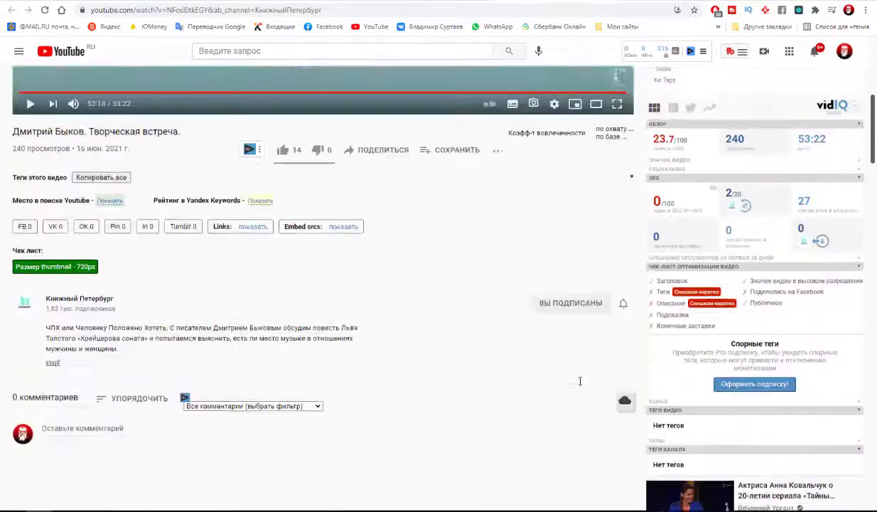
scroll(574, 387, up, 4)
scroll(573, 387, up, 1)
scroll(569, 389, down, 1)
scroll(566, 390, down, 3)
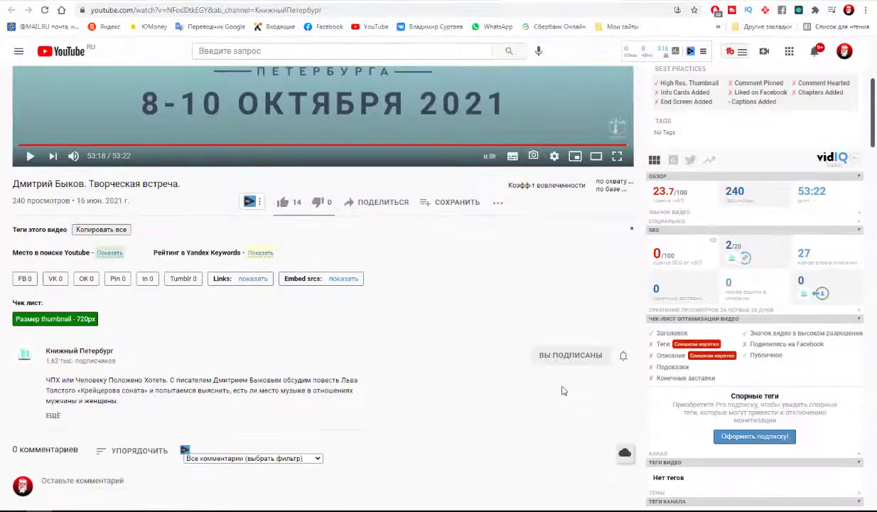
scroll(564, 391, down, 1)
scroll(563, 390, down, 4)
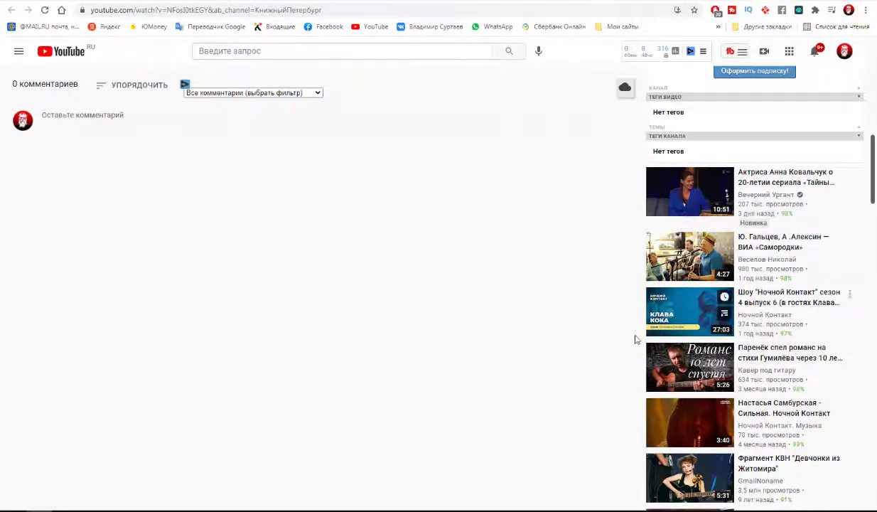
scroll(406, 359, up, 5)
scroll(403, 359, up, 4)
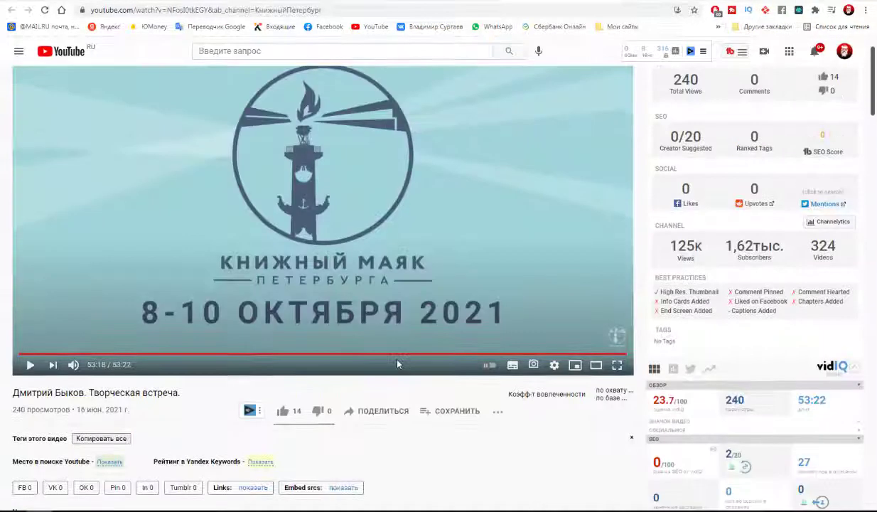
scroll(761, 377, down, 6)
scroll(774, 391, down, 5)
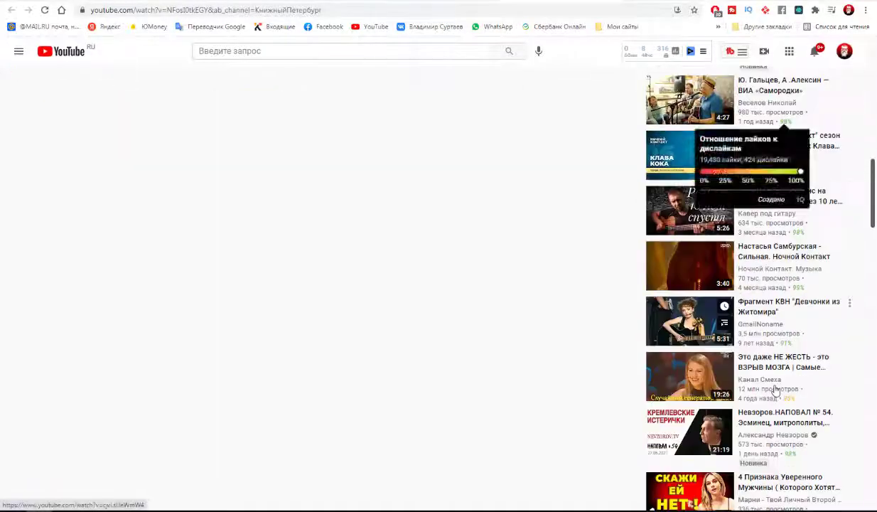
scroll(774, 390, down, 4)
scroll(773, 391, up, 3)
scroll(763, 392, up, 2)
scroll(750, 392, up, 10)
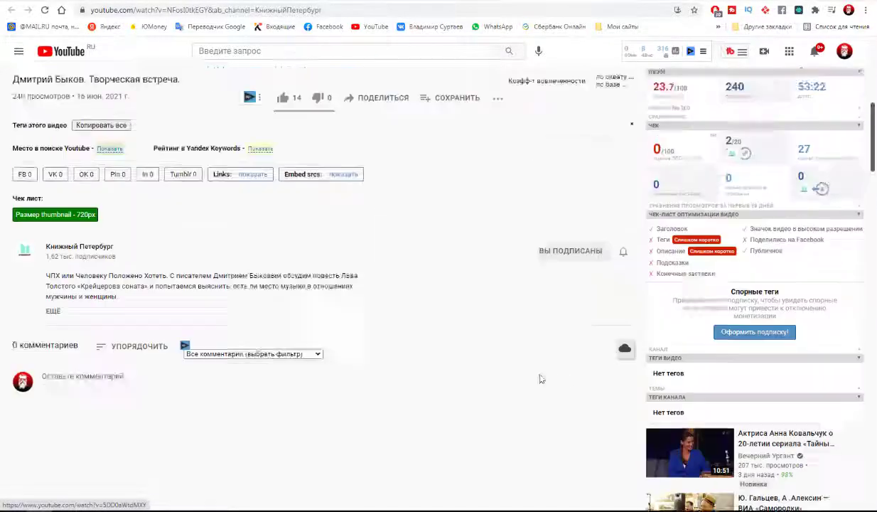
scroll(540, 377, up, 3)
scroll(478, 375, up, 2)
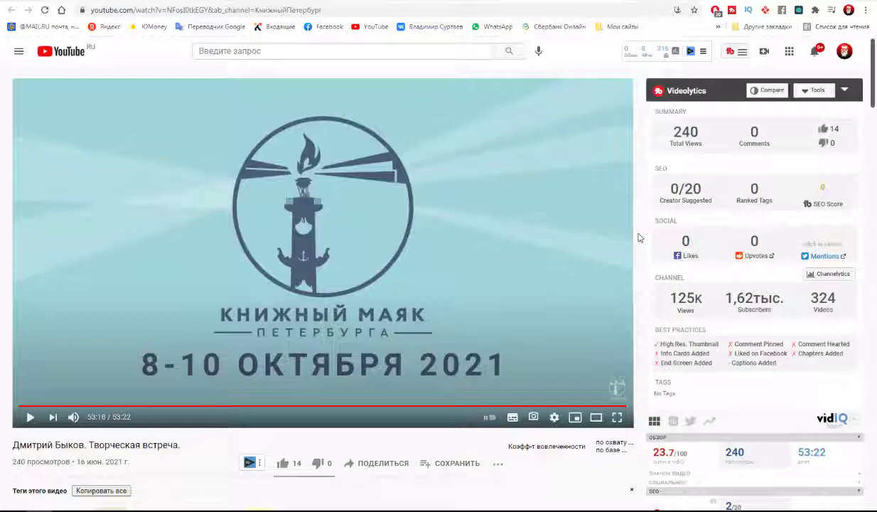
scroll(639, 237, down, 1)
scroll(638, 237, down, 4)
scroll(640, 237, down, 2)
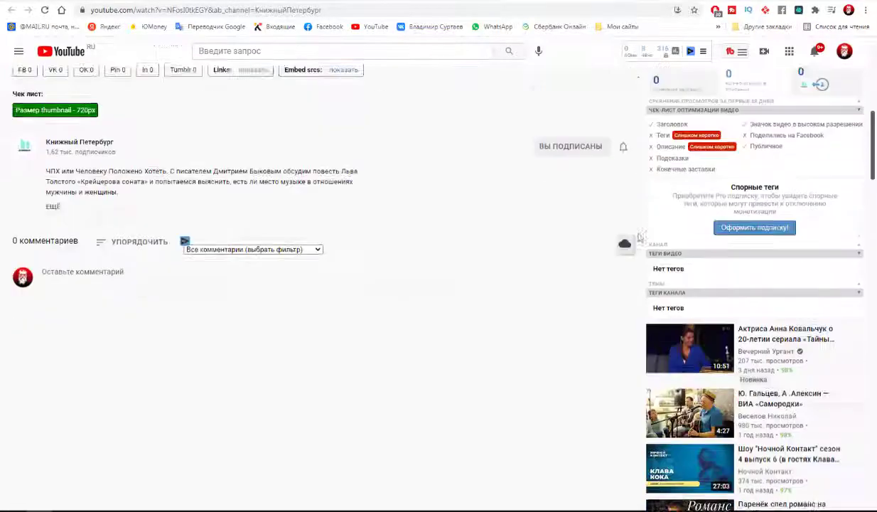
scroll(638, 238, up, 2)
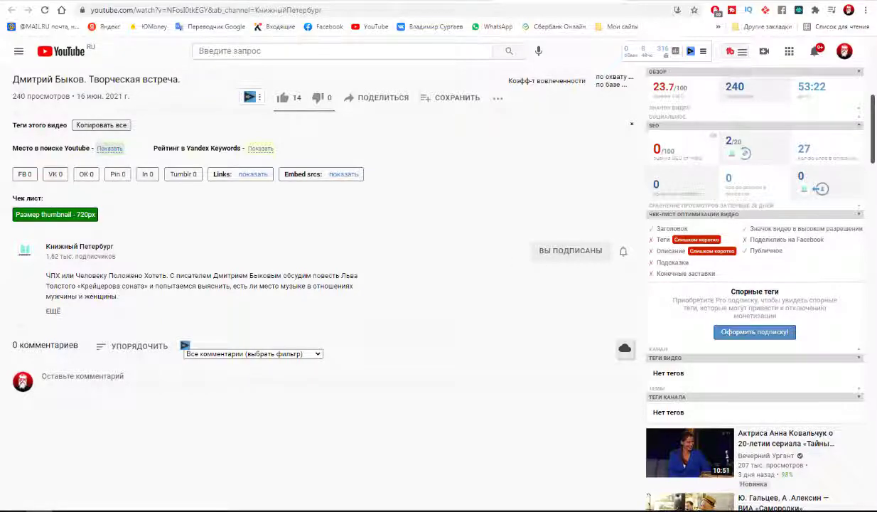
scroll(385, 242, up, 4)
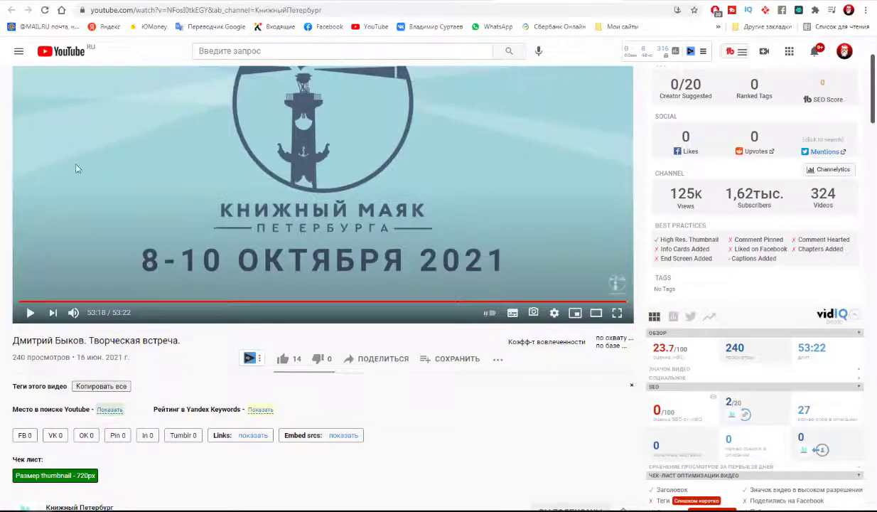
Step: Expand the full description of the Дмитрий Быков video to reveal its music licensing credits
scroll(60, 326, down, 1)
scroll(60, 326, down, 3)
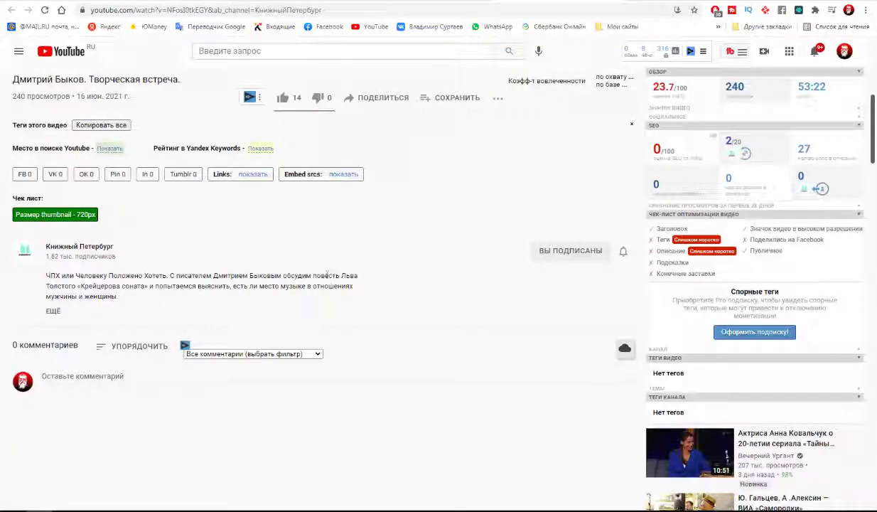
click(53, 311)
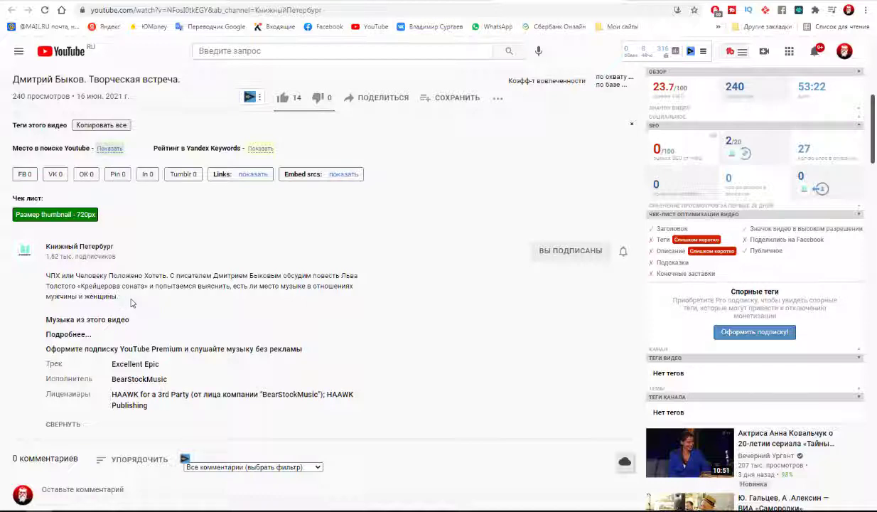
Step: Copy the word ЧПХ from the description and search YouTube for it in place of Зощенко
double_click(62, 275)
right_click(51, 276)
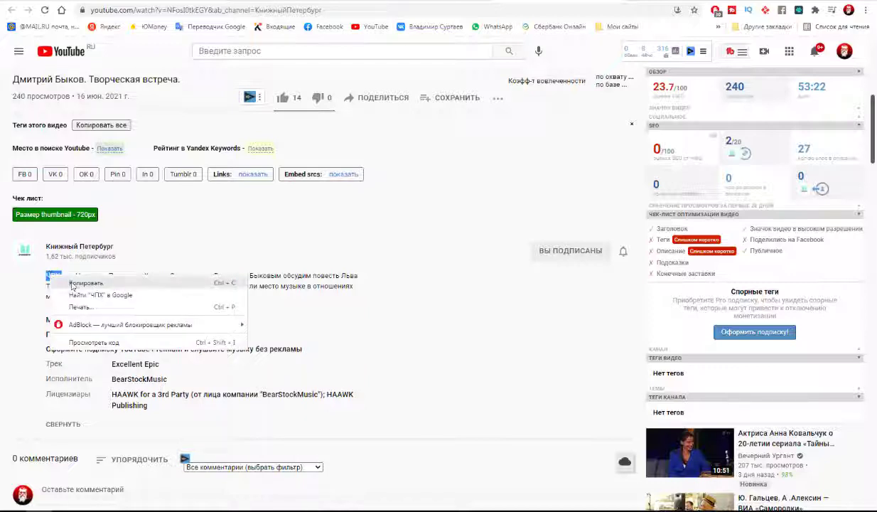
click(76, 282)
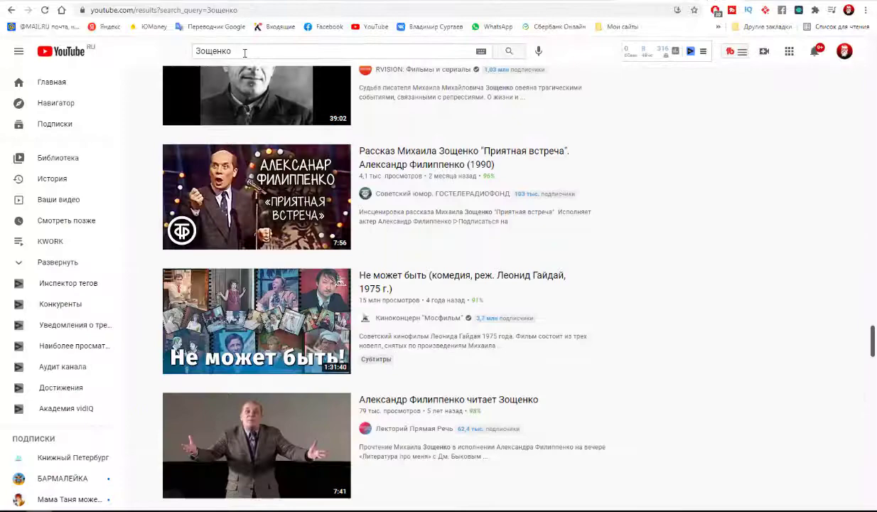
drag(244, 53, 196, 51)
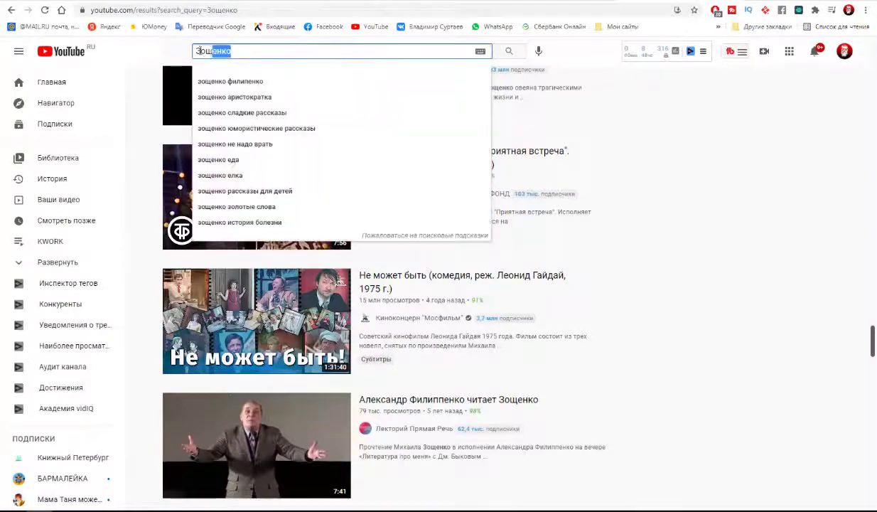
right_click(200, 51)
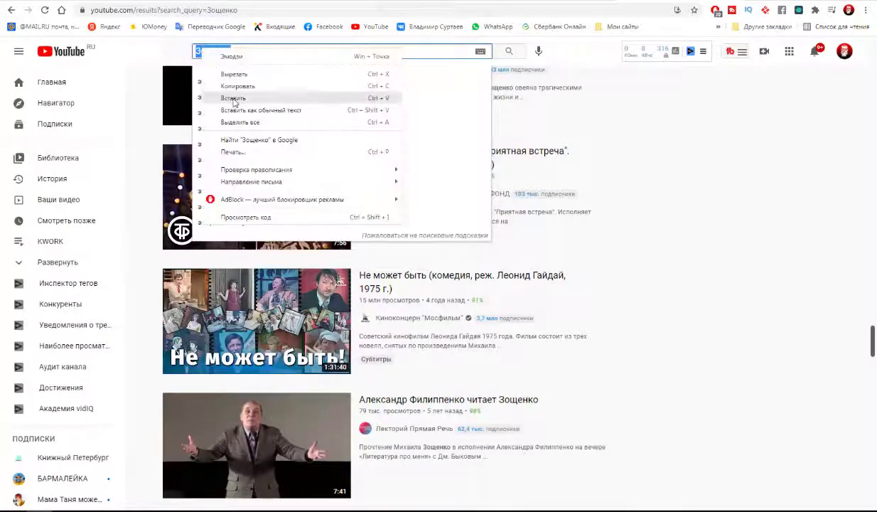
click(233, 98)
click(512, 52)
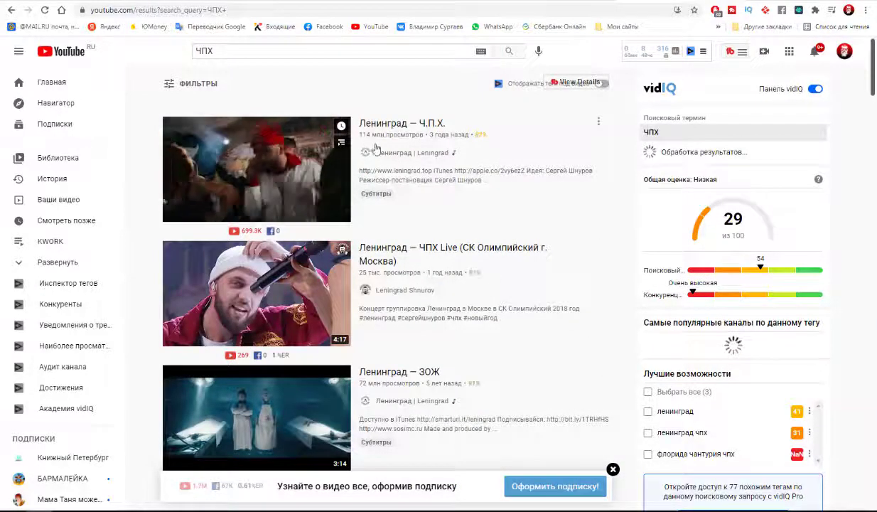
Step: Review the ЧПХ results, led by Leningrad videos, and vidIQ's 29/100 score, then go back
scroll(416, 211, down, 2)
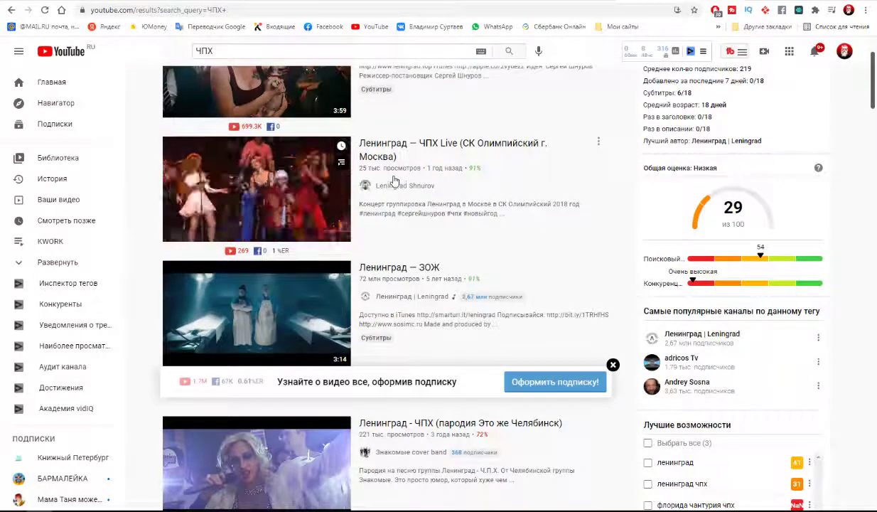
scroll(439, 281, down, 2)
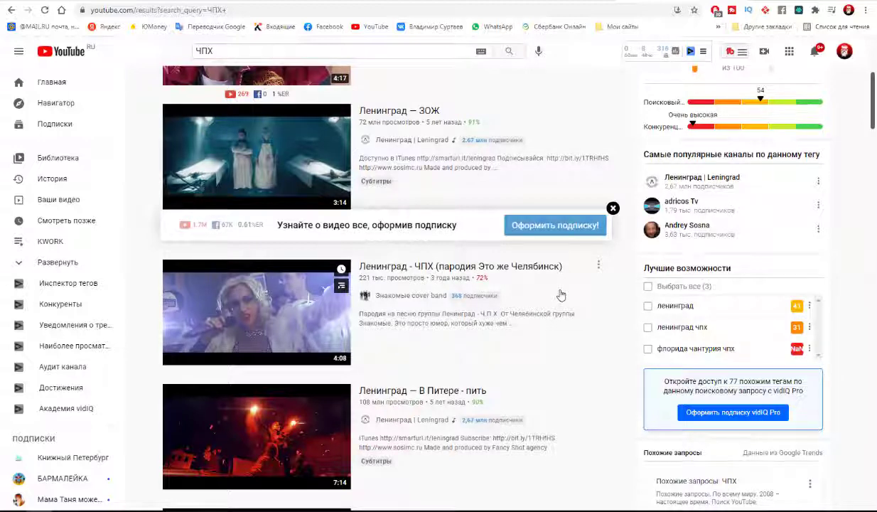
scroll(560, 294, down, 3)
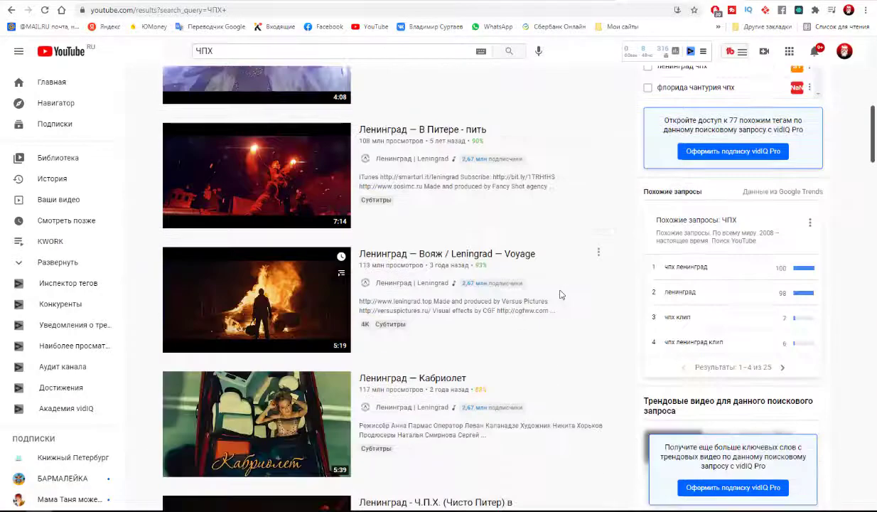
scroll(560, 294, down, 5)
scroll(561, 295, down, 1)
scroll(561, 295, down, 1)
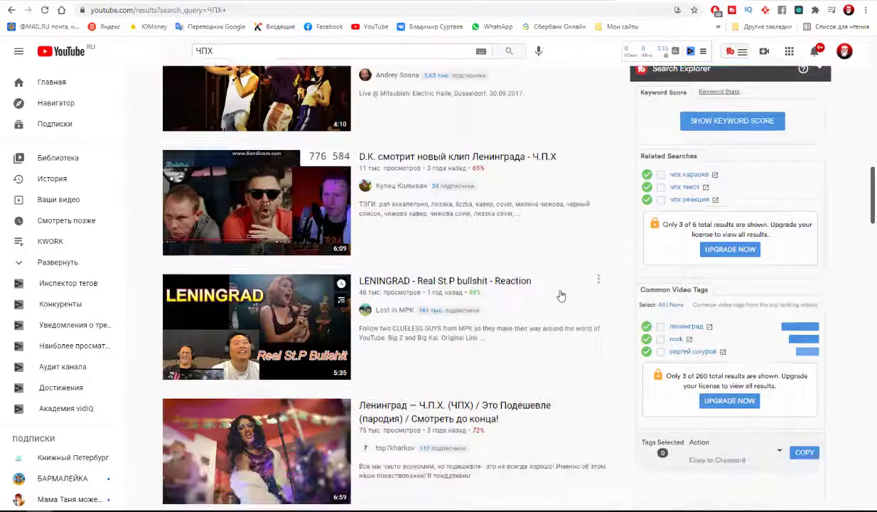
mouse_move(382, 326)
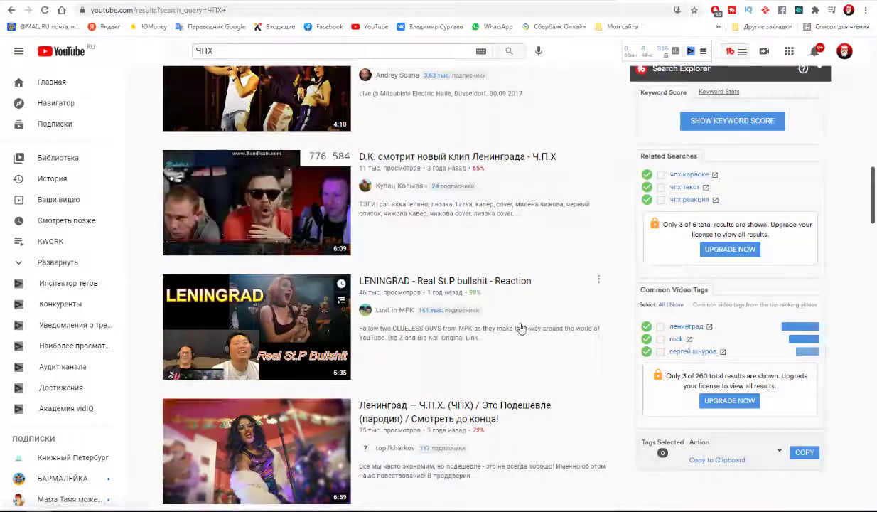
scroll(521, 327, down, 1)
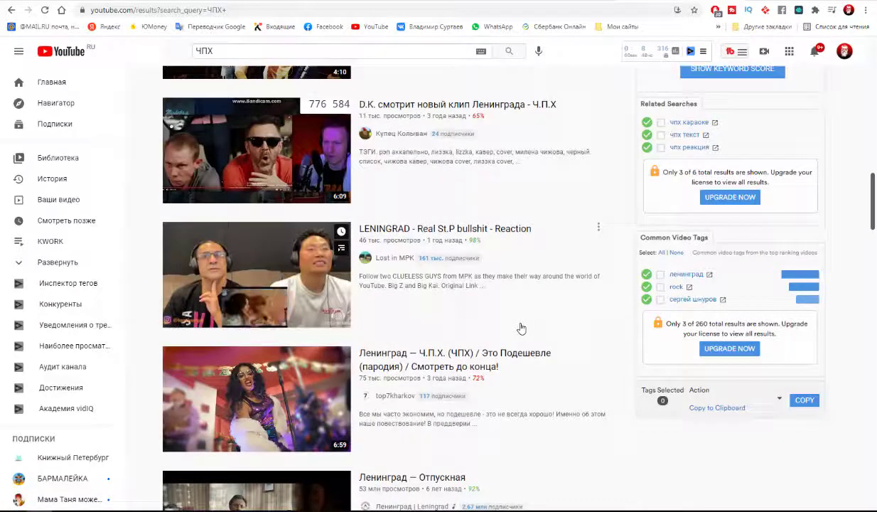
scroll(521, 327, down, 5)
scroll(521, 328, down, 1)
scroll(521, 327, down, 1)
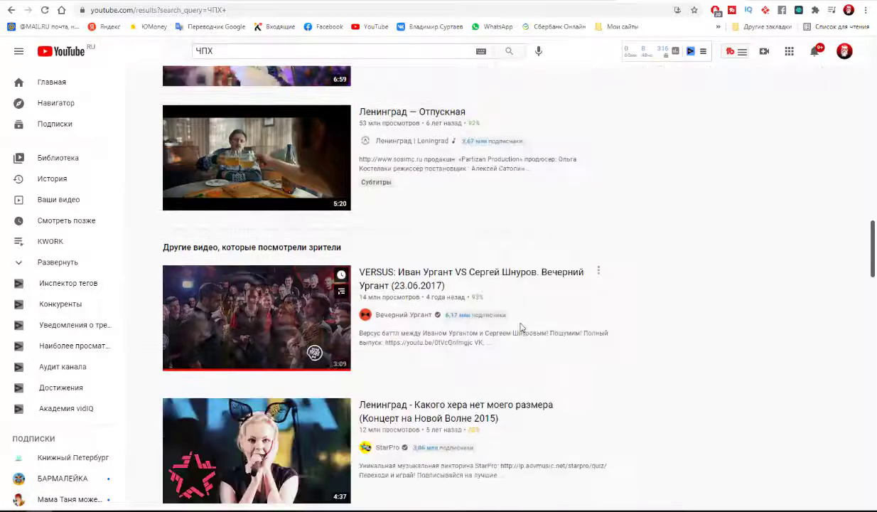
scroll(521, 327, down, 4)
scroll(521, 327, down, 4)
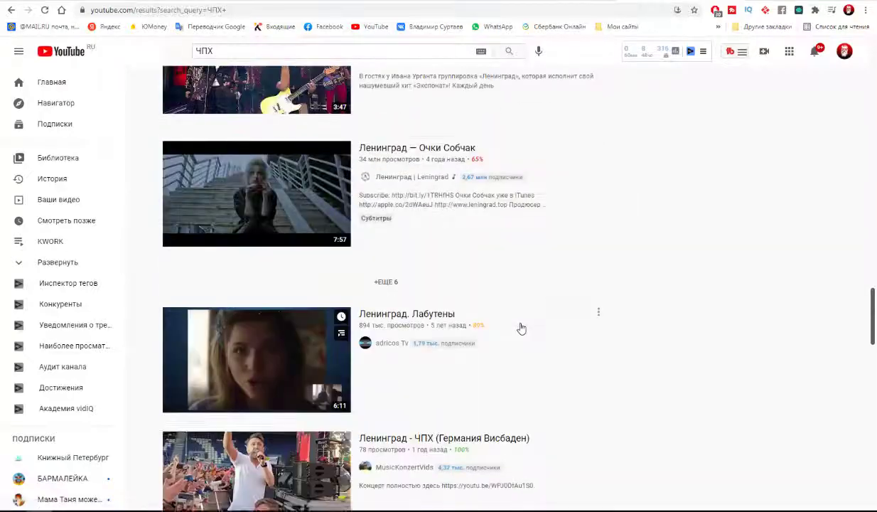
scroll(521, 327, down, 1)
scroll(522, 327, down, 5)
scroll(522, 327, down, 6)
scroll(521, 327, down, 5)
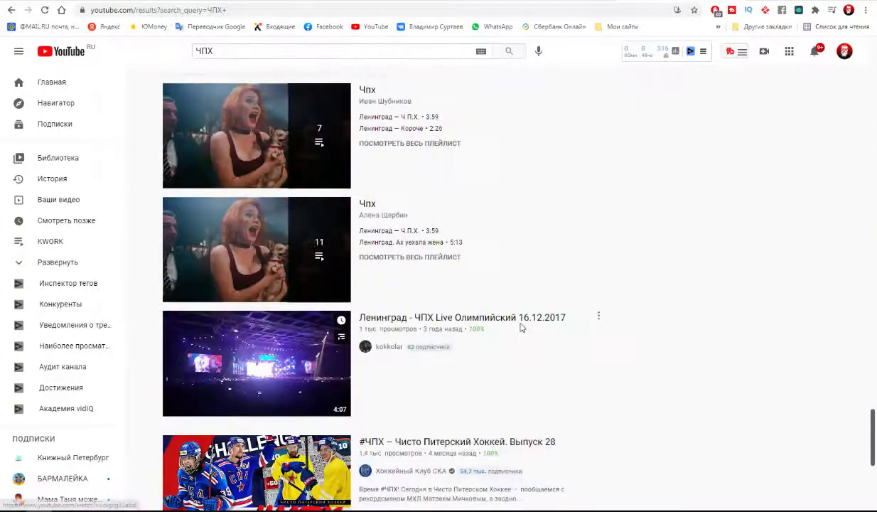
scroll(522, 327, up, 3)
scroll(521, 327, down, 4)
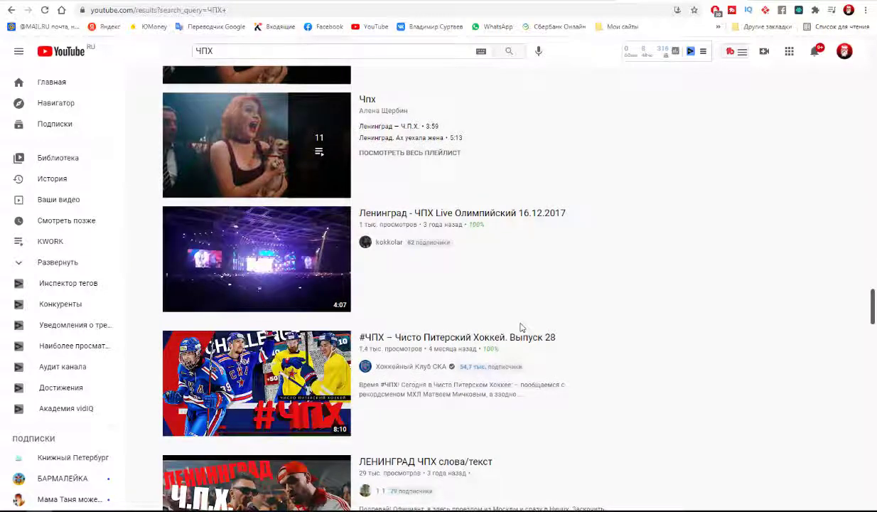
mouse_move(257, 363)
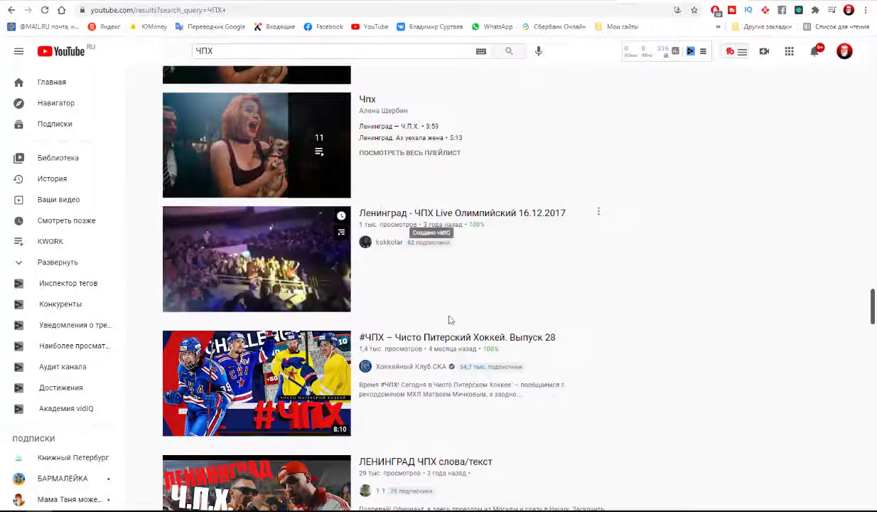
scroll(449, 320, down, 4)
scroll(447, 327, down, 2)
scroll(446, 327, down, 2)
scroll(447, 326, down, 2)
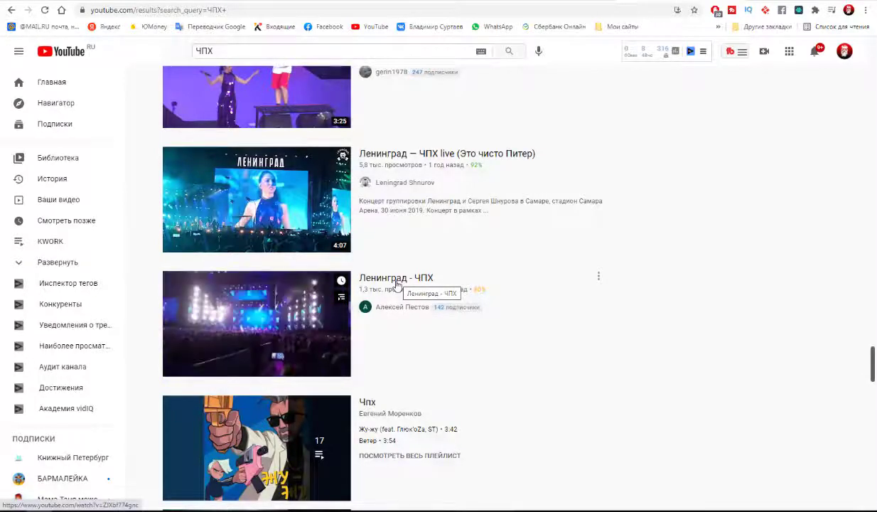
scroll(398, 284, up, 4)
scroll(391, 277, up, 4)
scroll(384, 299, up, 6)
scroll(372, 301, up, 4)
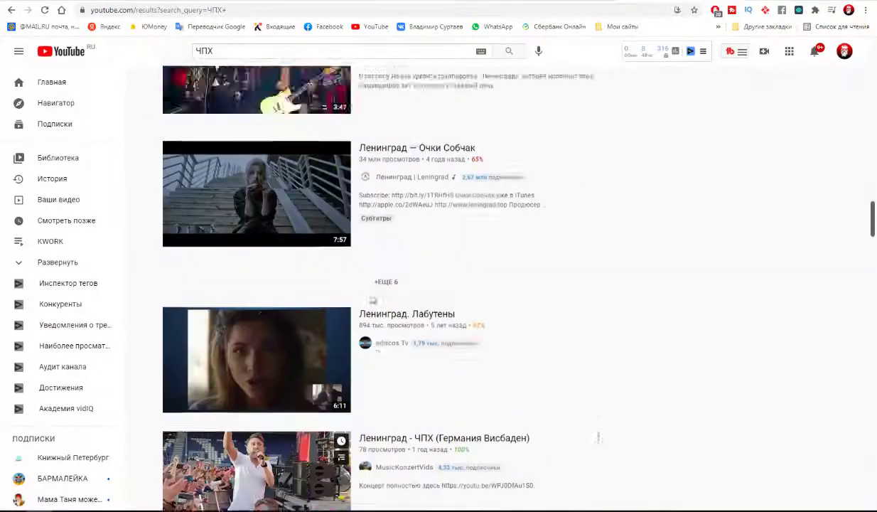
scroll(373, 301, up, 4)
scroll(369, 300, up, 4)
scroll(367, 299, up, 4)
scroll(365, 298, up, 3)
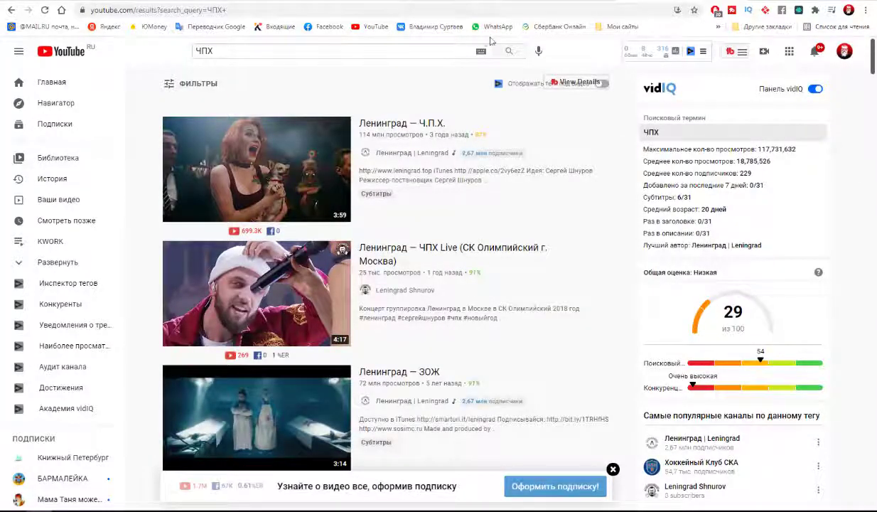
key(alt+Left)
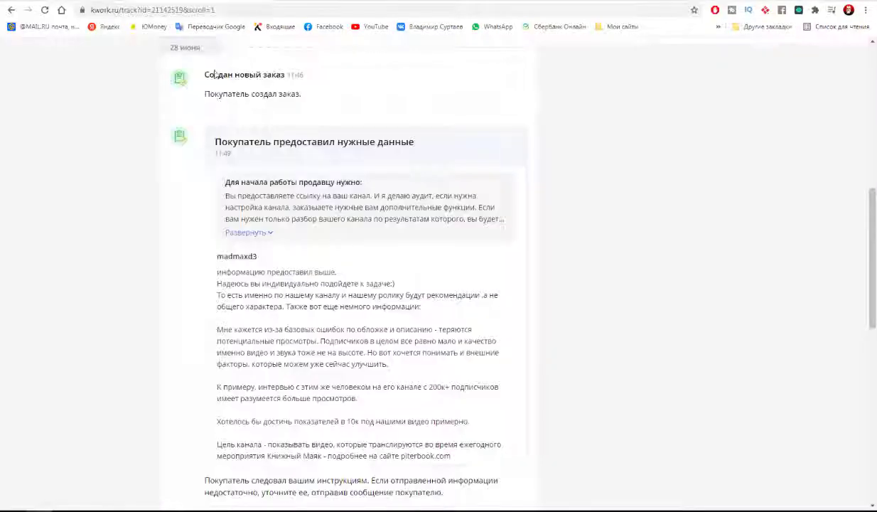
Step: Open the client's linked Утро со смыслом Веллер talk from the Kwork chat in a new tab
scroll(393, 351, up, 3)
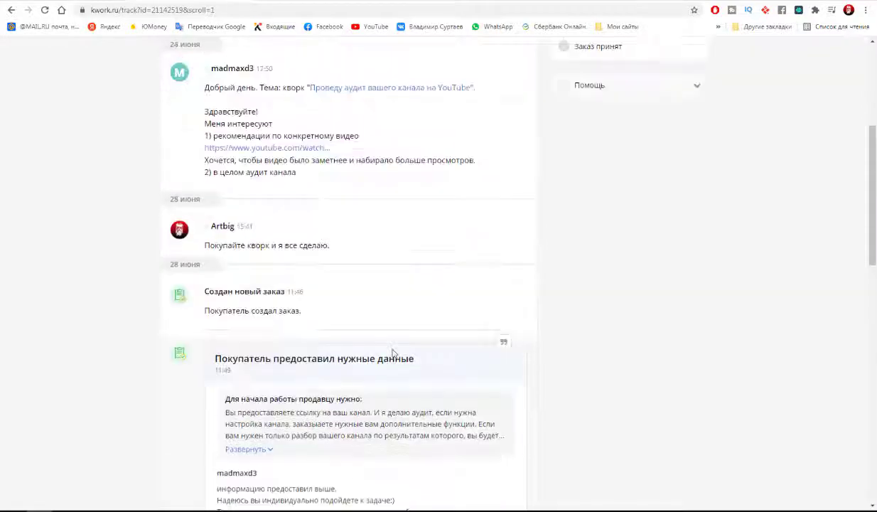
scroll(393, 351, up, 1)
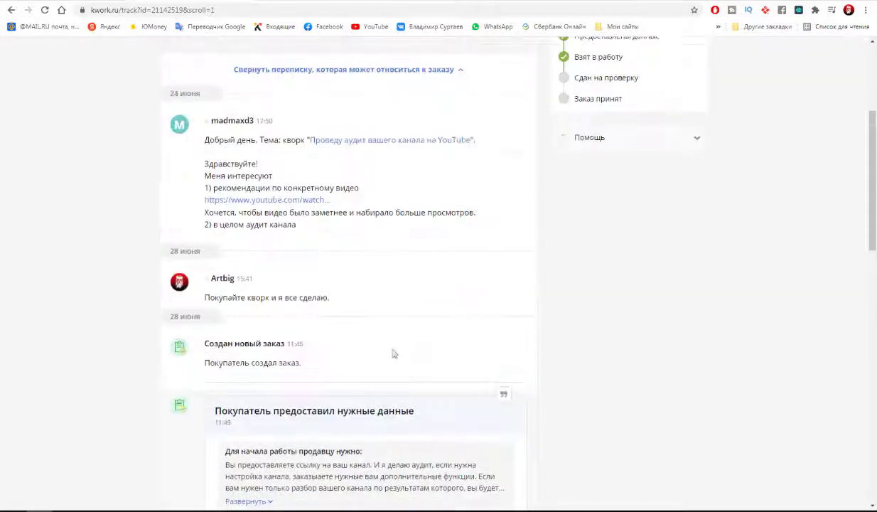
right_click(268, 201)
click(306, 208)
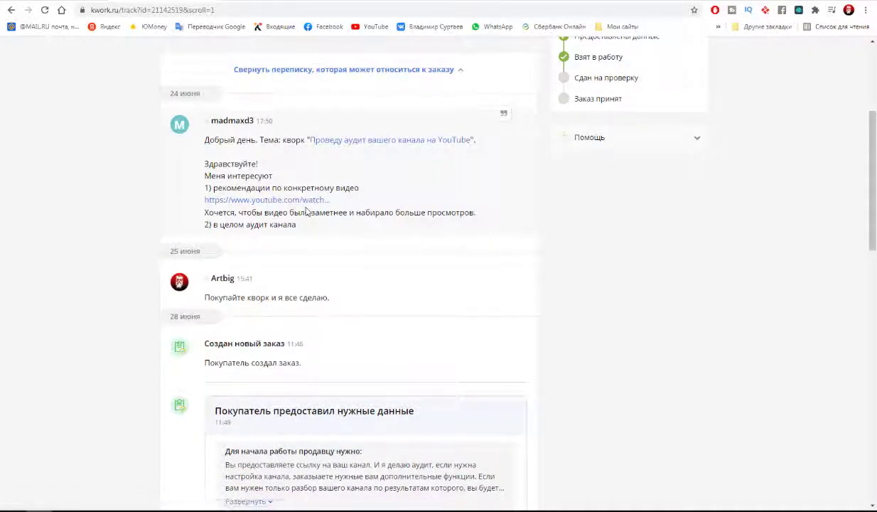
click(274, 2)
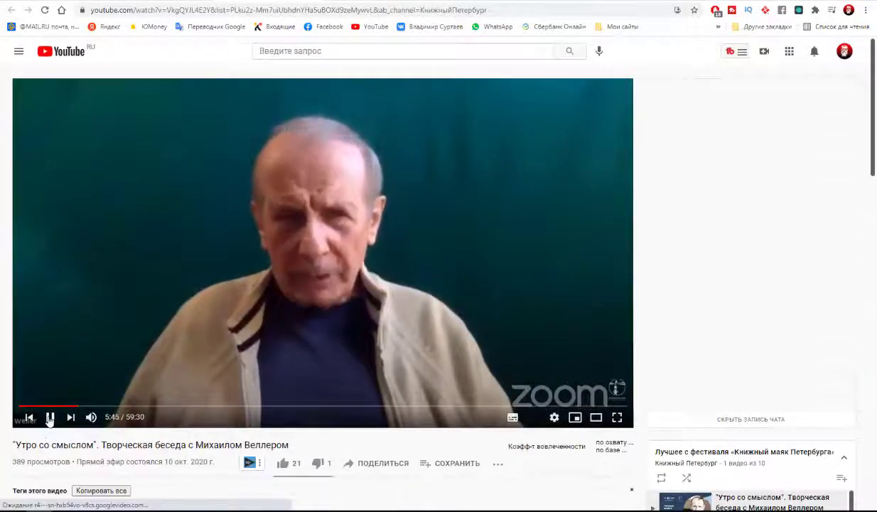
Step: Pause the Веллер talk and copy the phrase Утро со смыслом from its title
click(50, 417)
scroll(455, 448, down, 3)
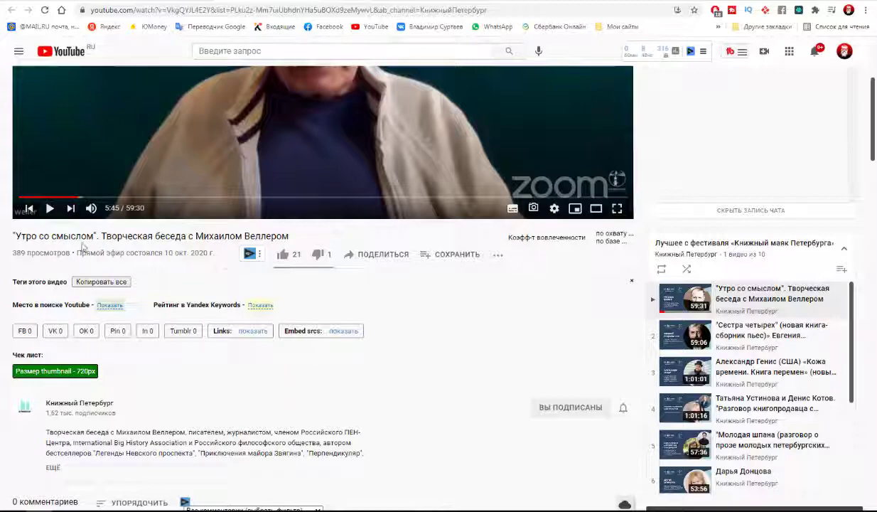
mouse_move(95, 234)
mouse_down()
mouse_move(6, 244)
mouse_move(16, 228)
mouse_up()
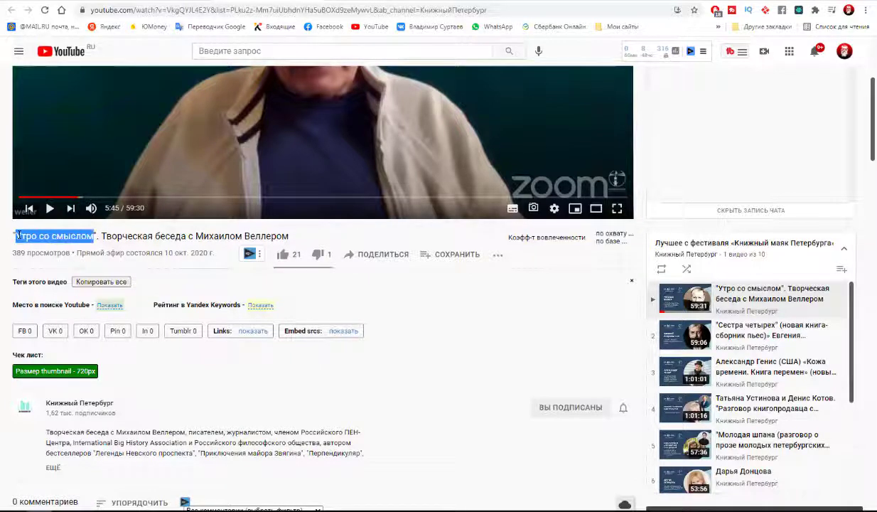
right_click(33, 234)
click(58, 244)
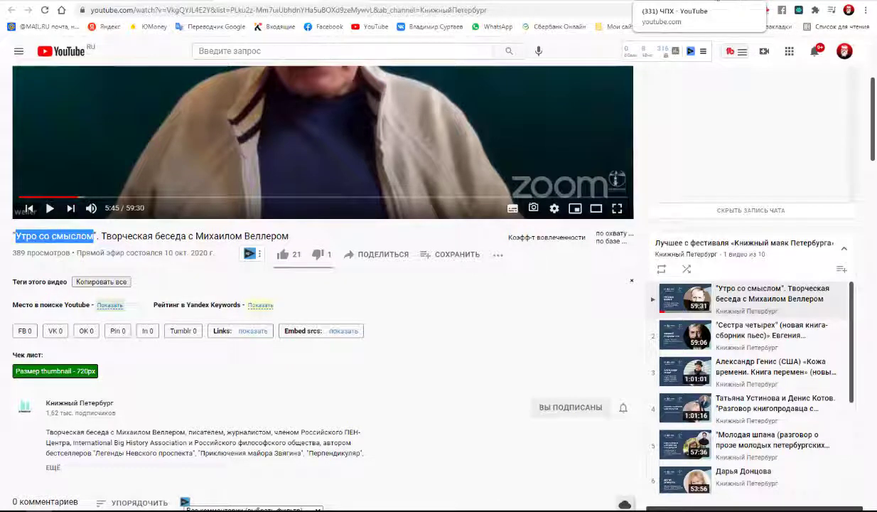
Step: Return from the ЧПХ results to the earlier Зощенко search results, ready to paste the phrase
click(683, 2)
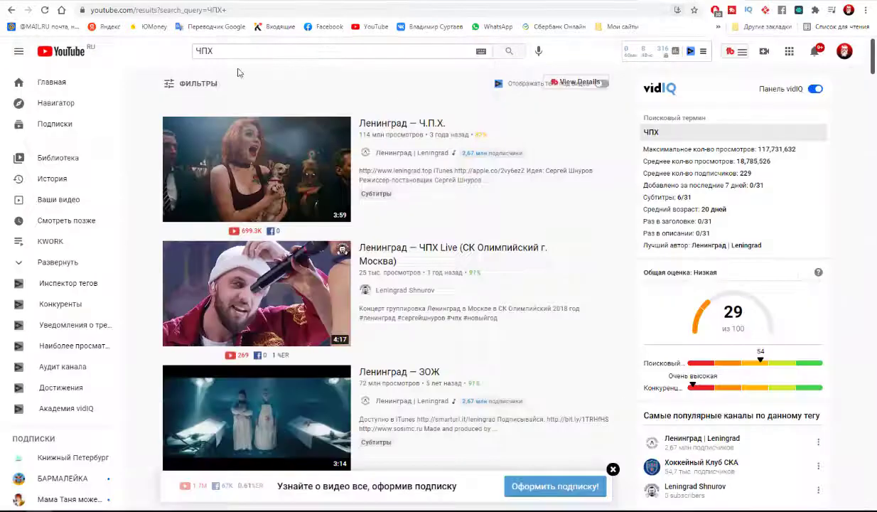
double_click(206, 50)
right_click(206, 49)
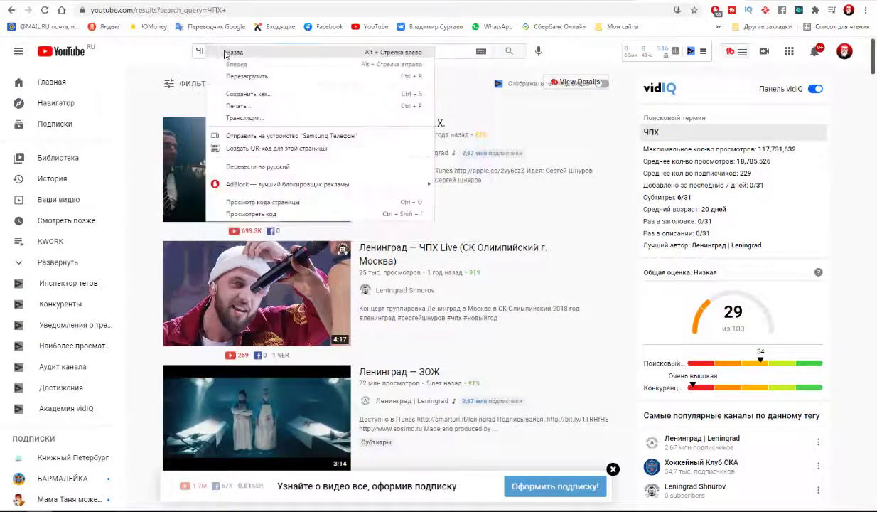
click(239, 53)
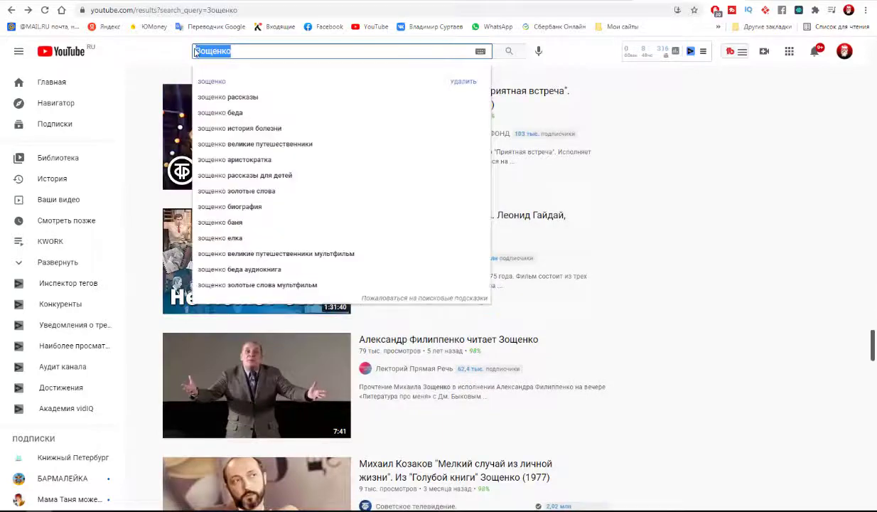
right_click(204, 51)
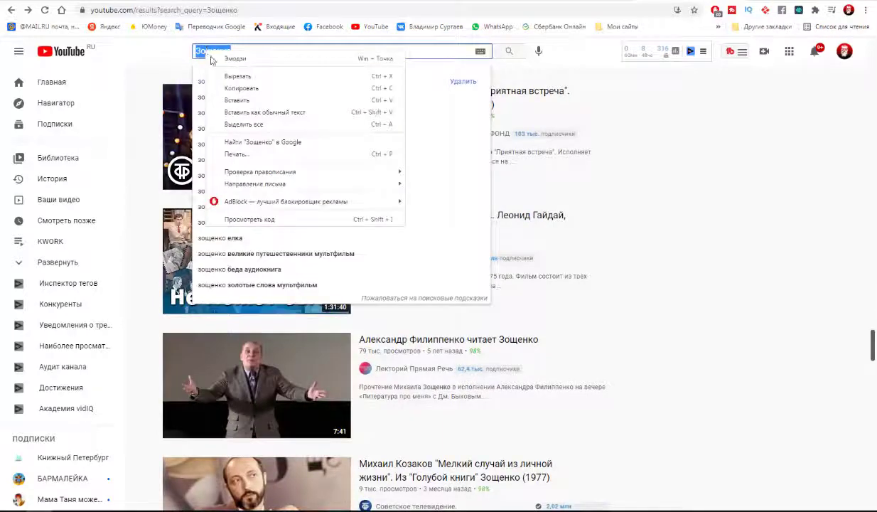
Step: Search for Утро со смыслом and confirm the Веллер talk ranks first, with vidIQ scoring 44/100
click(232, 100)
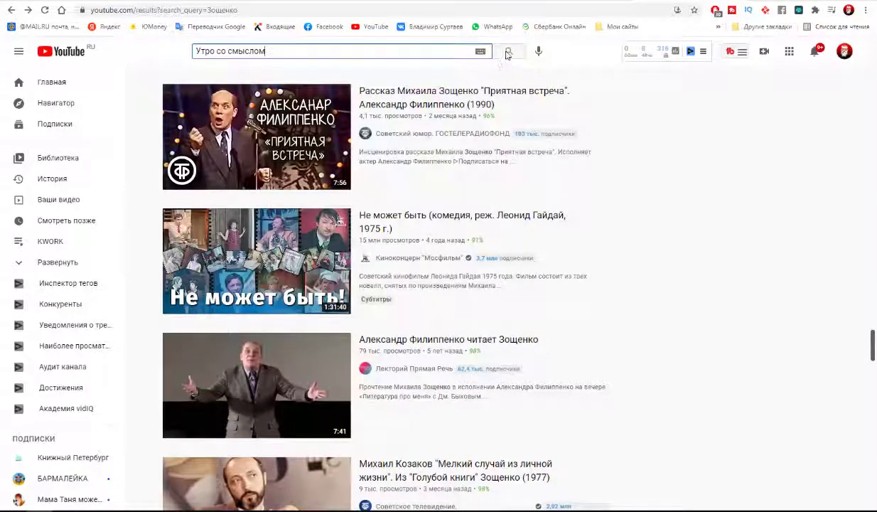
click(507, 53)
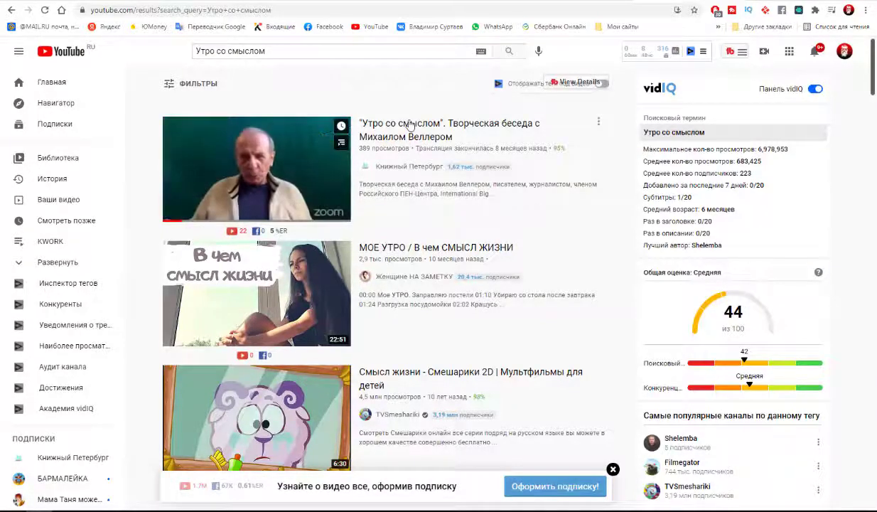
mouse_move(449, 129)
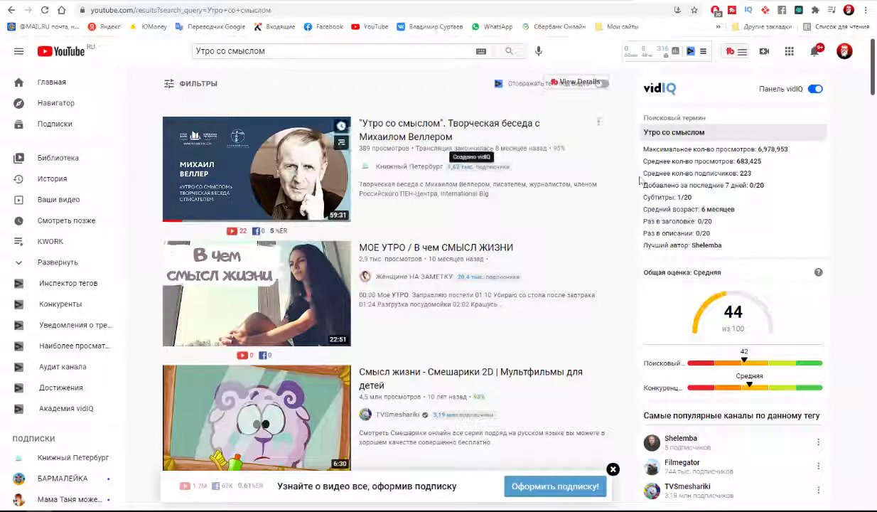
mouse_move(469, 170)
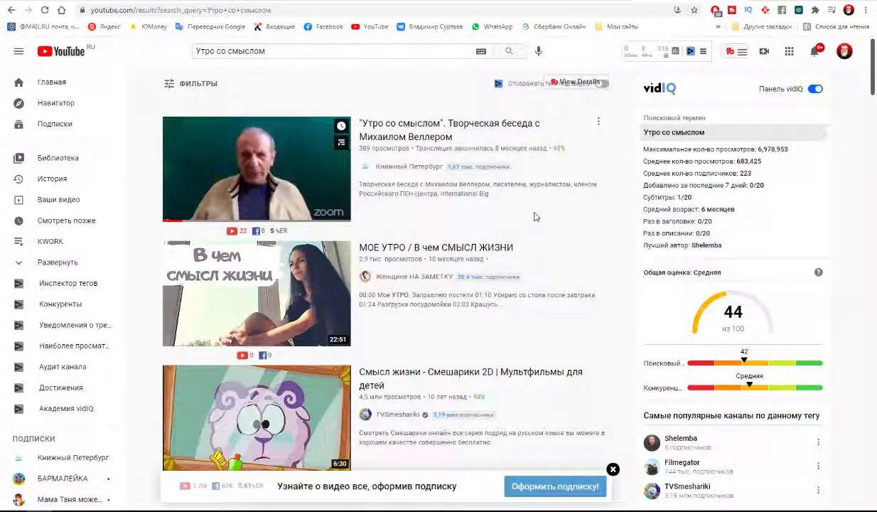
mouse_move(257, 293)
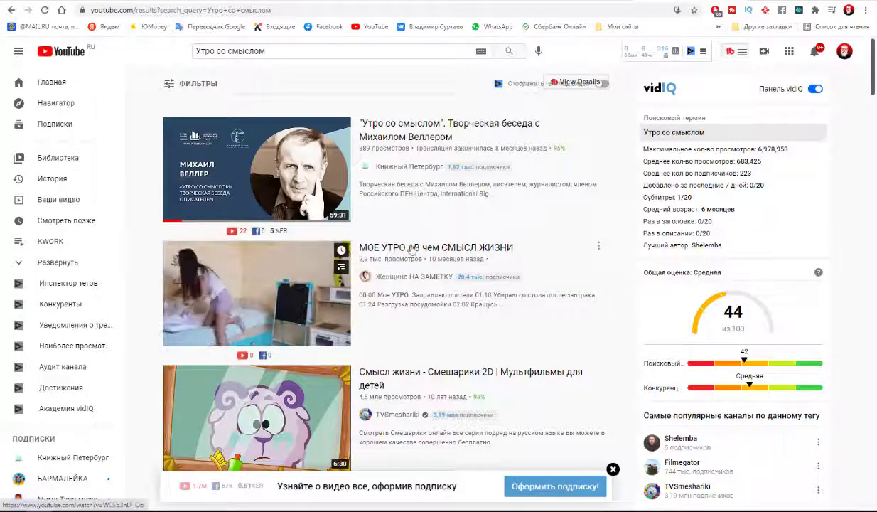
scroll(411, 259, down, 2)
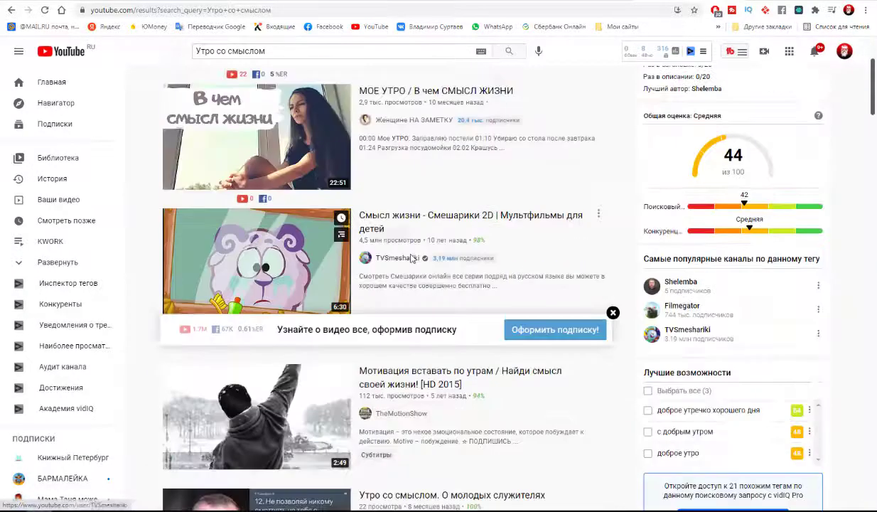
scroll(398, 292, down, 2)
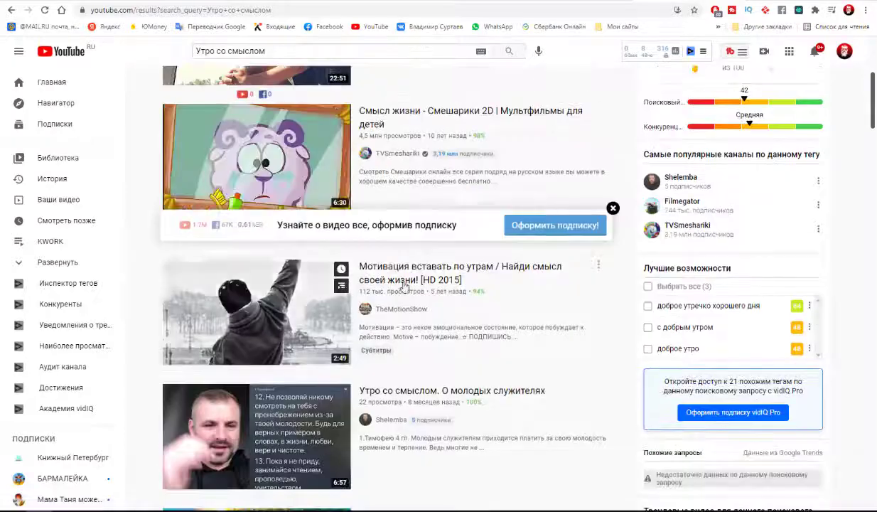
scroll(398, 277, down, 2)
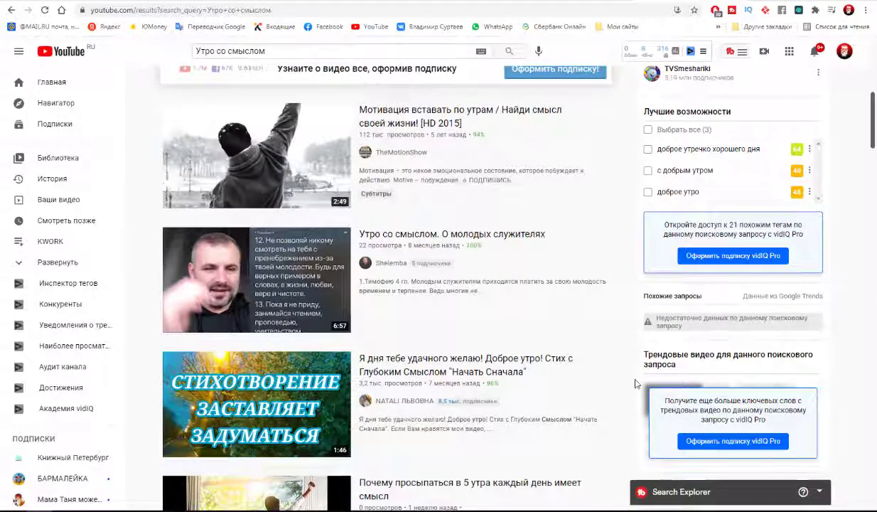
scroll(491, 299, up, 3)
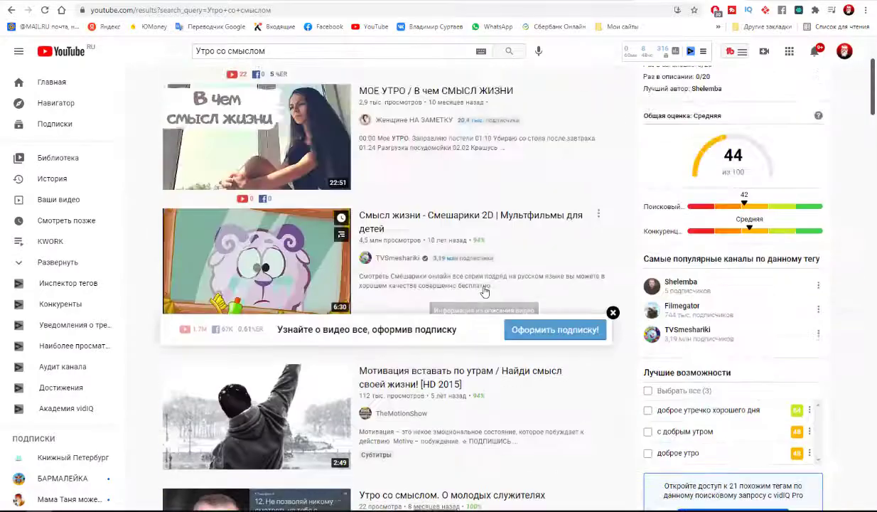
scroll(484, 292, up, 1)
scroll(484, 291, down, 4)
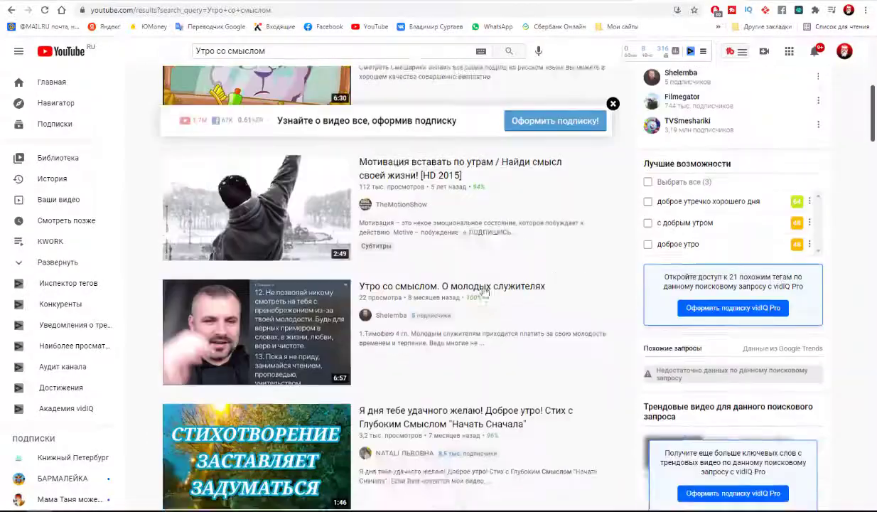
scroll(485, 291, down, 2)
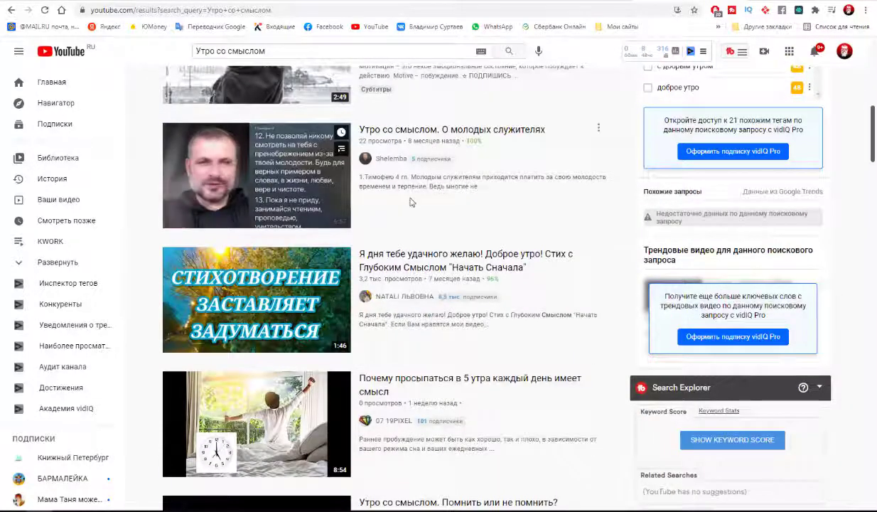
mouse_move(512, 264)
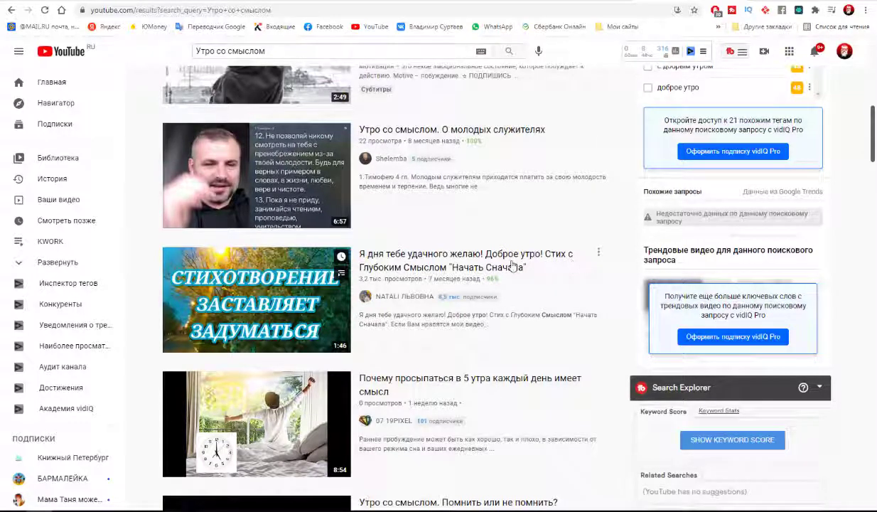
scroll(498, 263, down, 3)
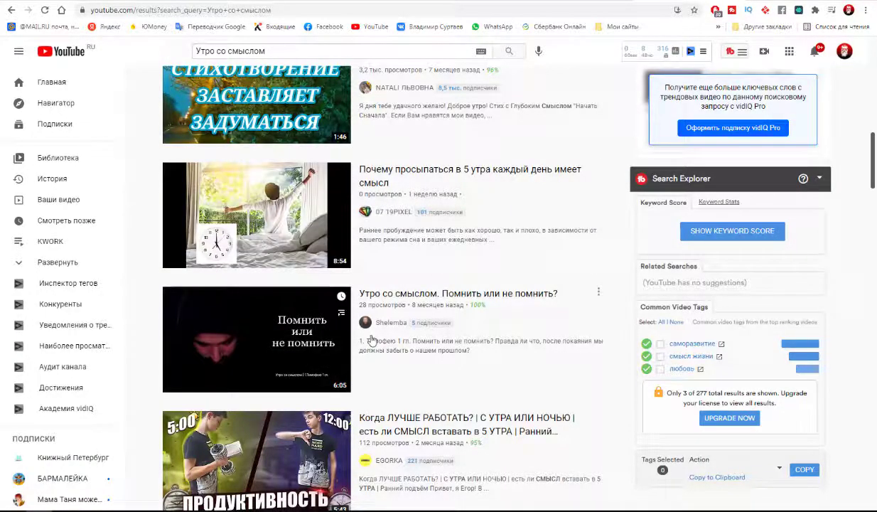
scroll(422, 360, up, 5)
scroll(422, 361, up, 4)
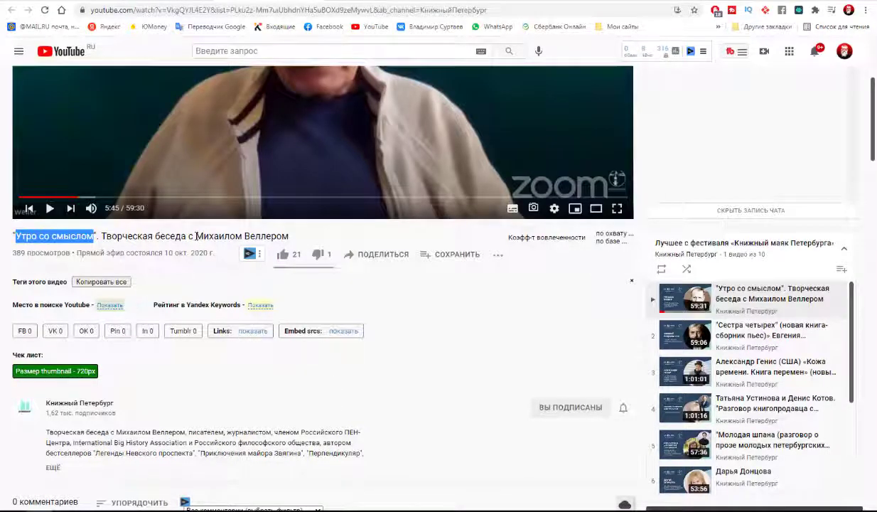
Step: Copy the name Михаилом Веллером from the video title and return to the search results
drag(197, 236, 264, 236)
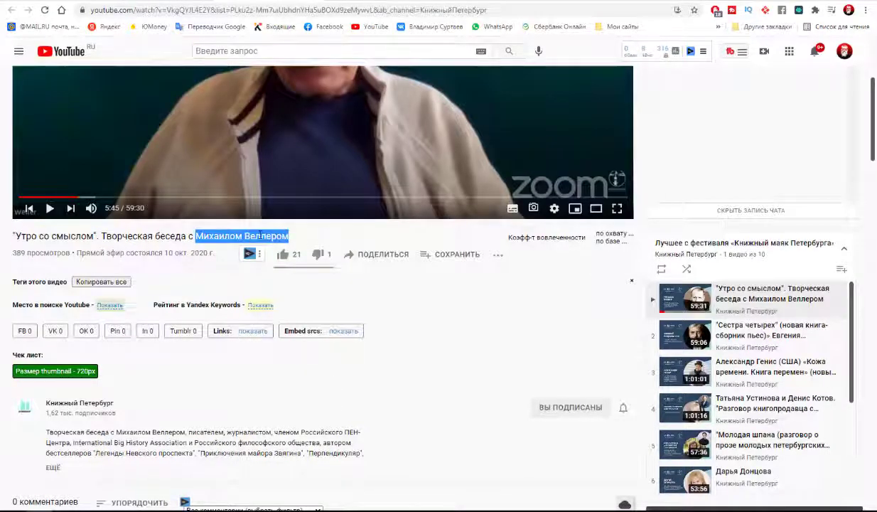
right_click(261, 236)
click(289, 244)
click(729, 53)
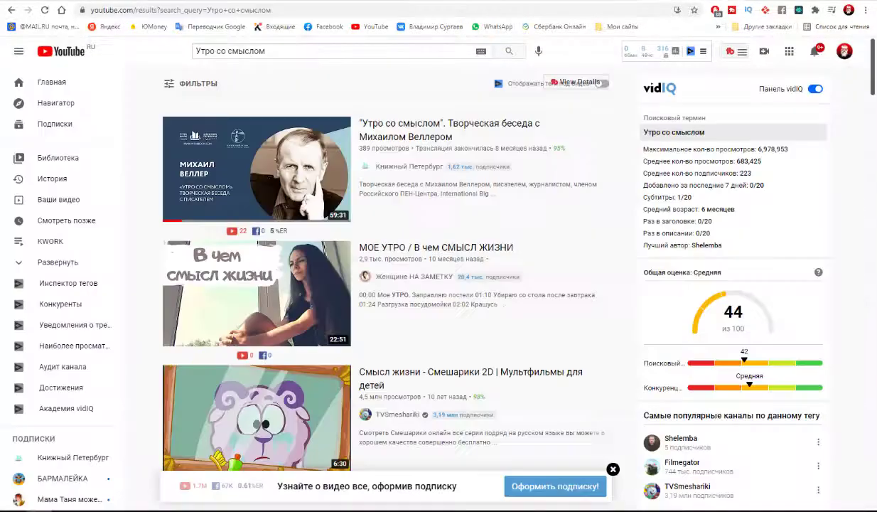
Step: Replace the query with Михаил Веллер, trimming the case endings, and run the search
triple_click(287, 53)
right_click(218, 52)
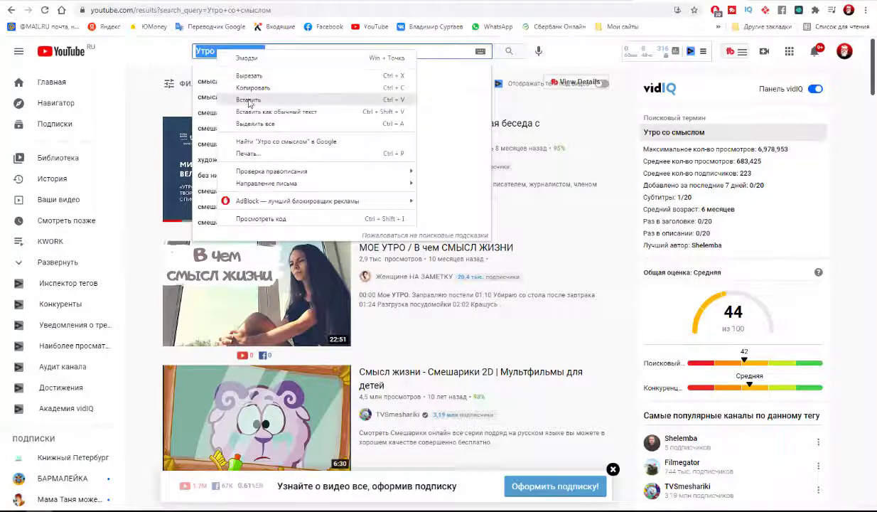
click(238, 98)
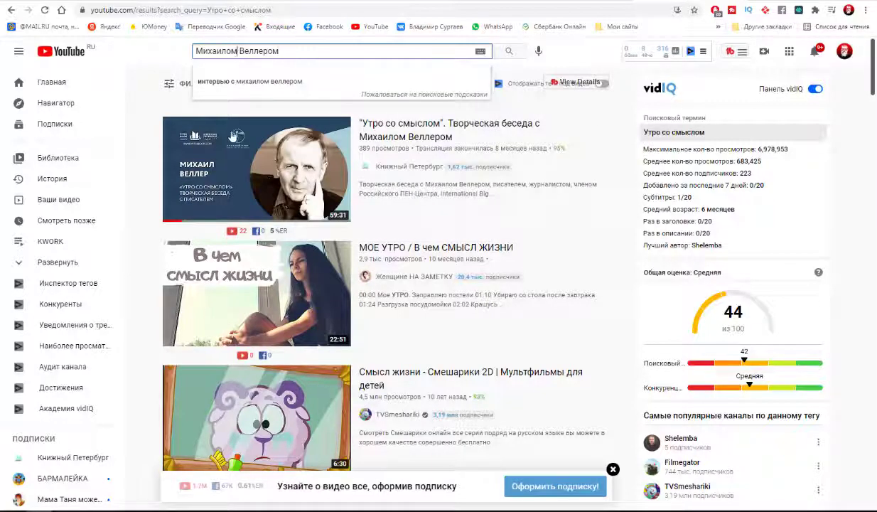
key(BackSpace)
key(BackSpace)
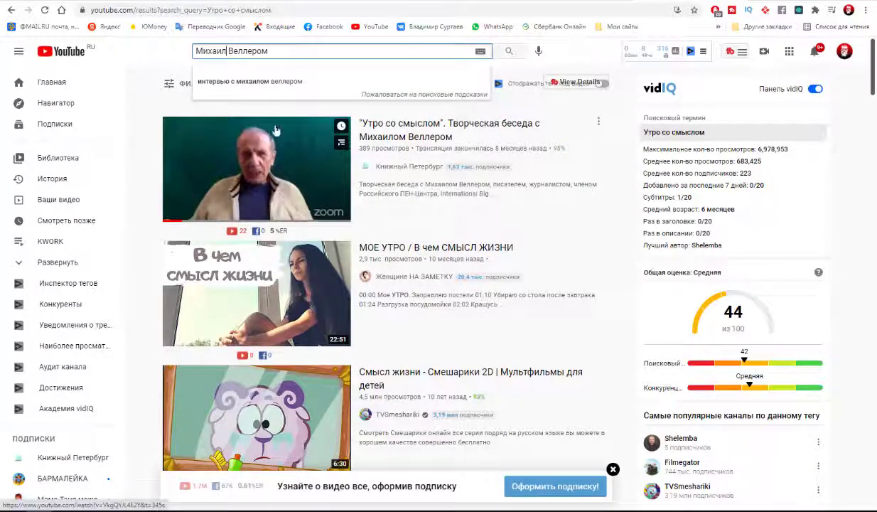
key(BackSpace)
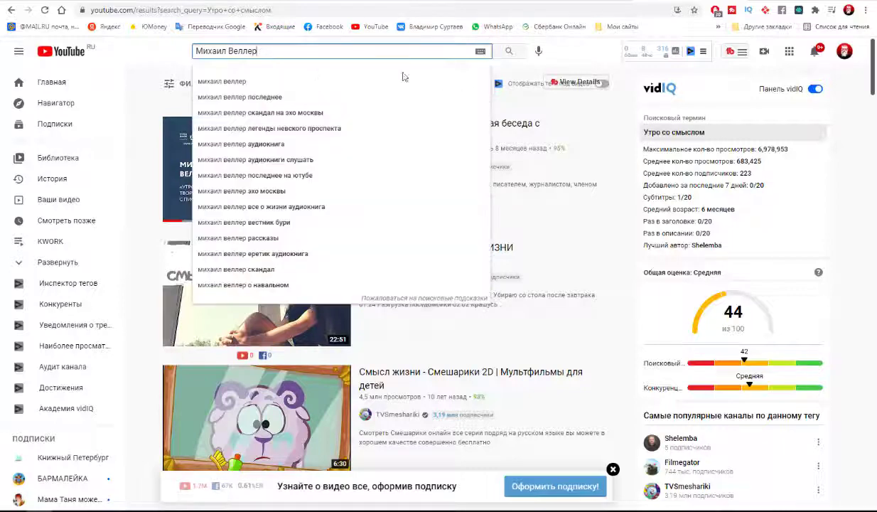
click(510, 51)
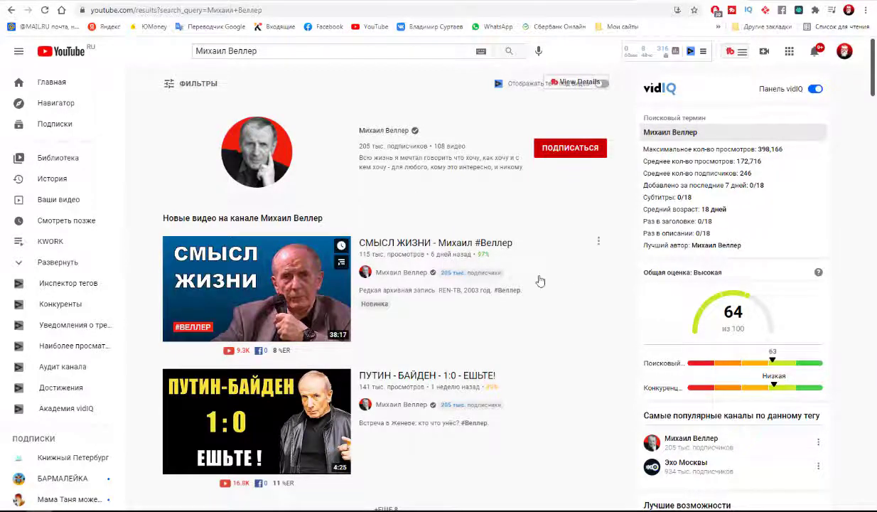
scroll(540, 281, down, 3)
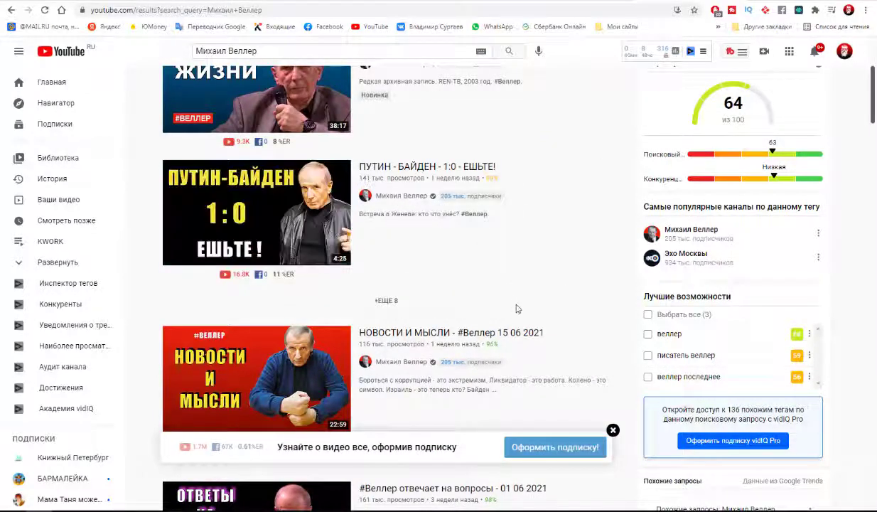
scroll(517, 308, down, 3)
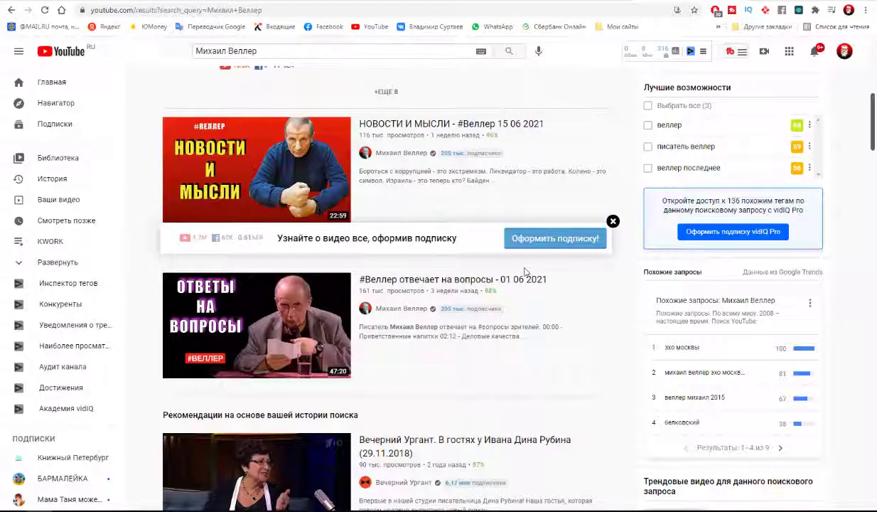
scroll(525, 272, up, 4)
scroll(526, 272, up, 1)
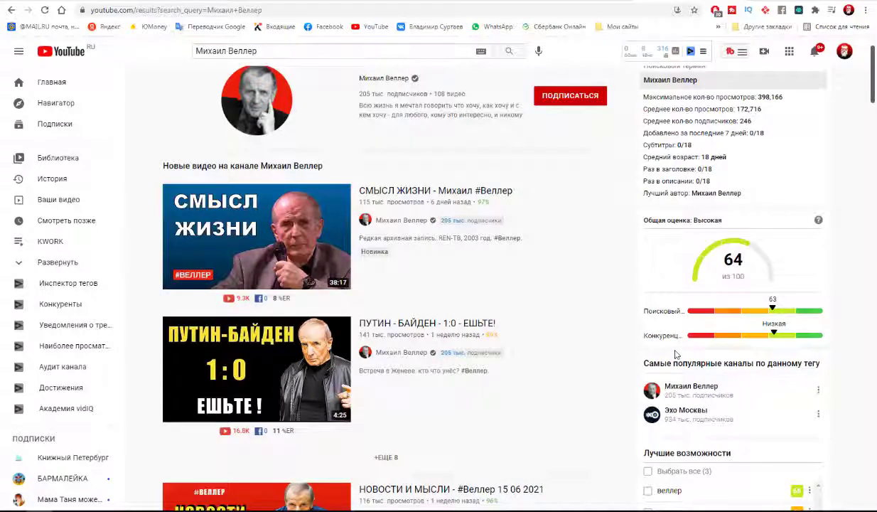
scroll(586, 354, down, 3)
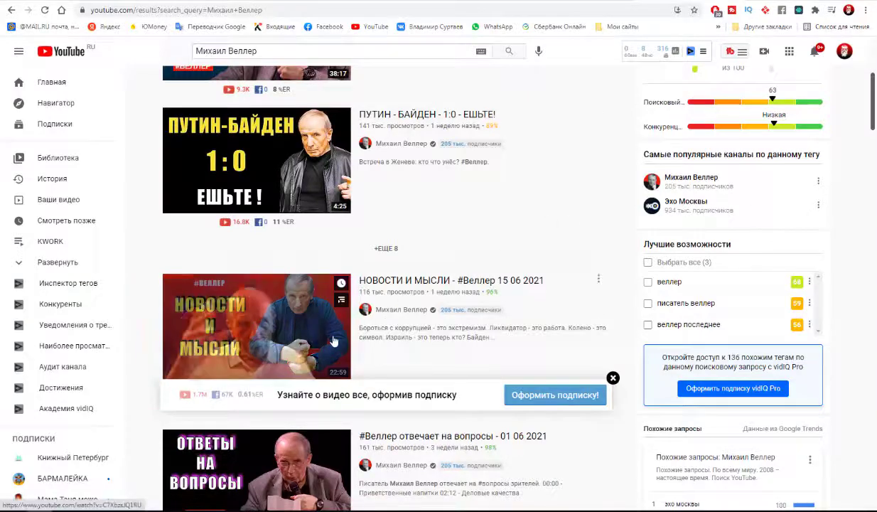
scroll(333, 337, down, 3)
scroll(333, 340, down, 2)
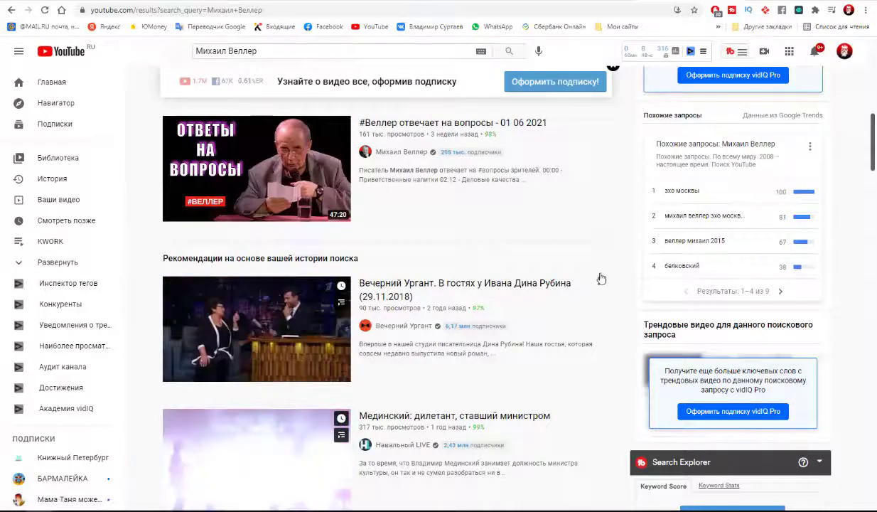
scroll(601, 278, down, 3)
scroll(601, 278, down, 1)
scroll(601, 278, up, 4)
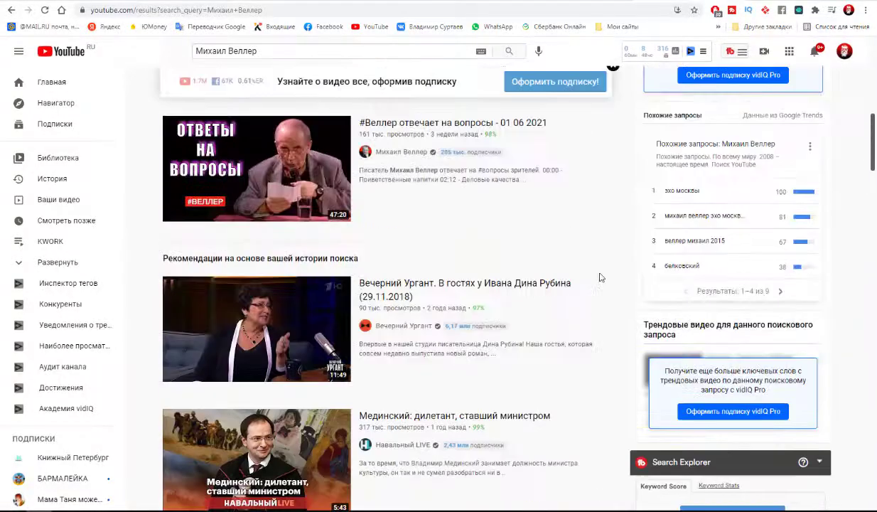
scroll(601, 278, up, 4)
scroll(601, 278, up, 3)
scroll(600, 278, up, 2)
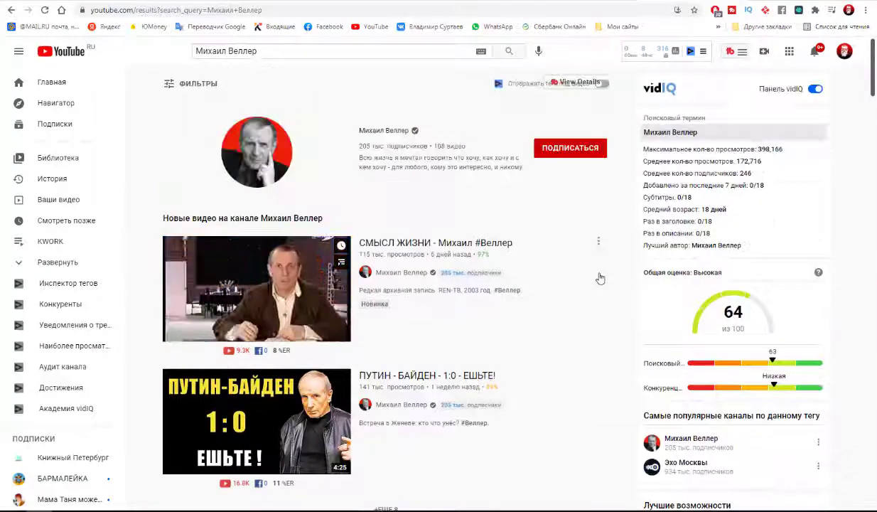
scroll(601, 278, down, 2)
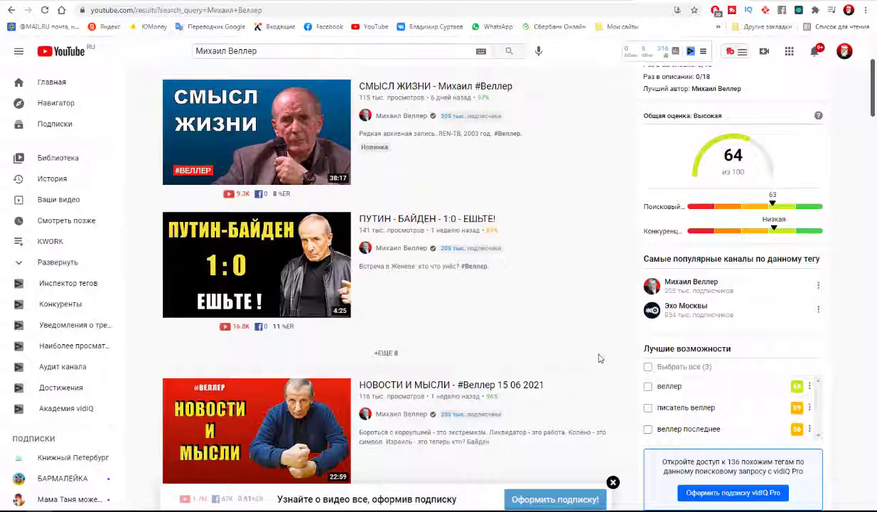
scroll(598, 358, down, 2)
scroll(599, 358, down, 1)
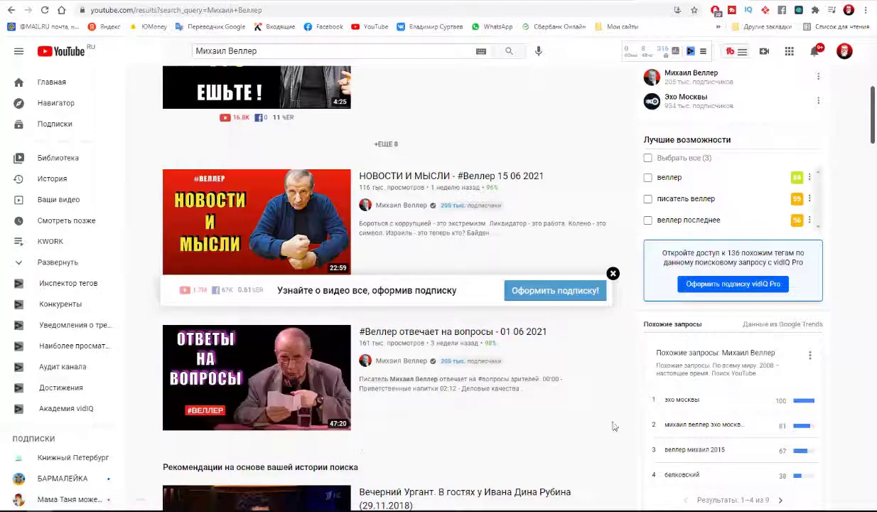
Step: Go back to the Утро со смыслом Веллер talk and review its vidIQ stats: 389 views, SEO 0/20
key(alt+Left)
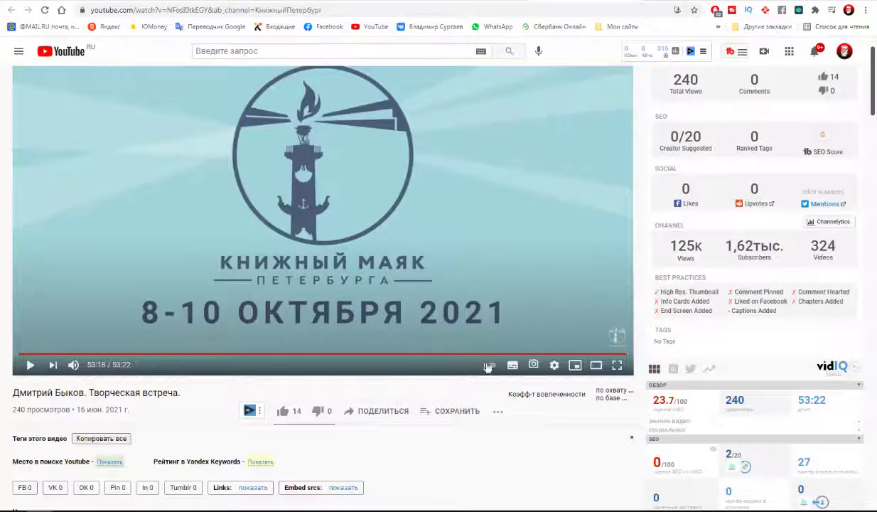
key(alt+Left)
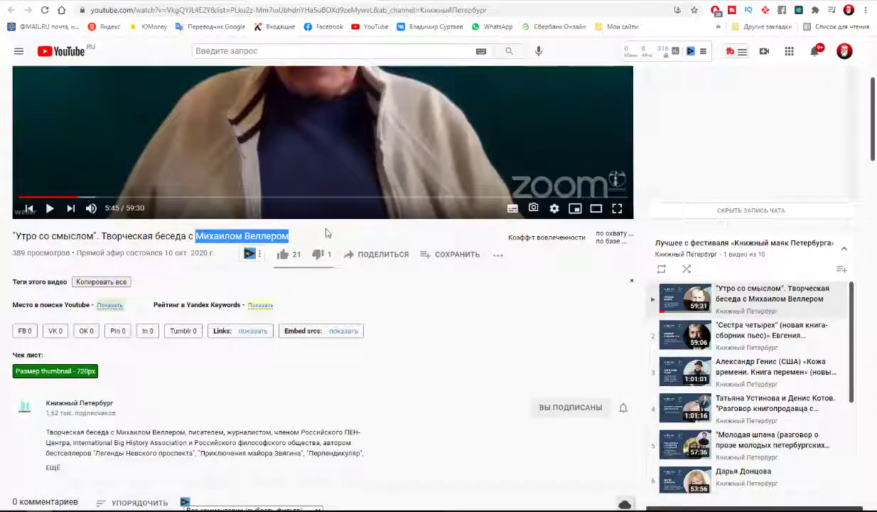
click(321, 234)
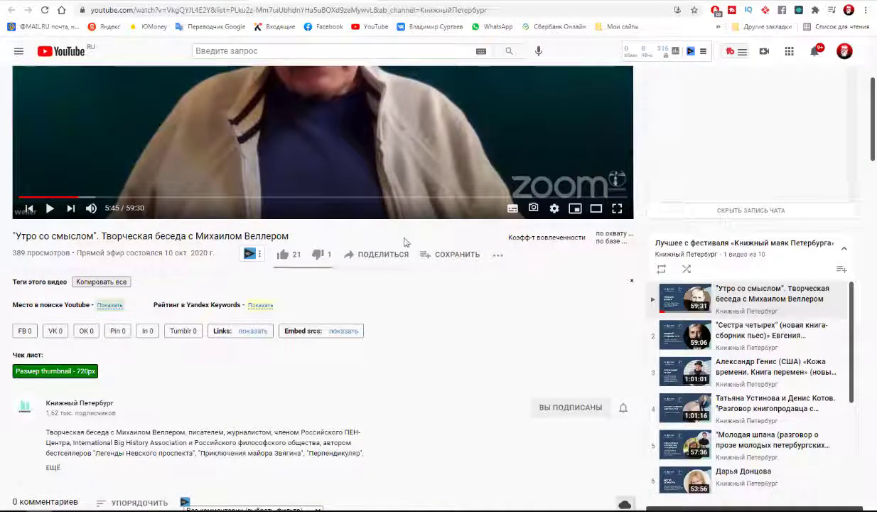
key(alt+Left)
scroll(577, 279, down, 1)
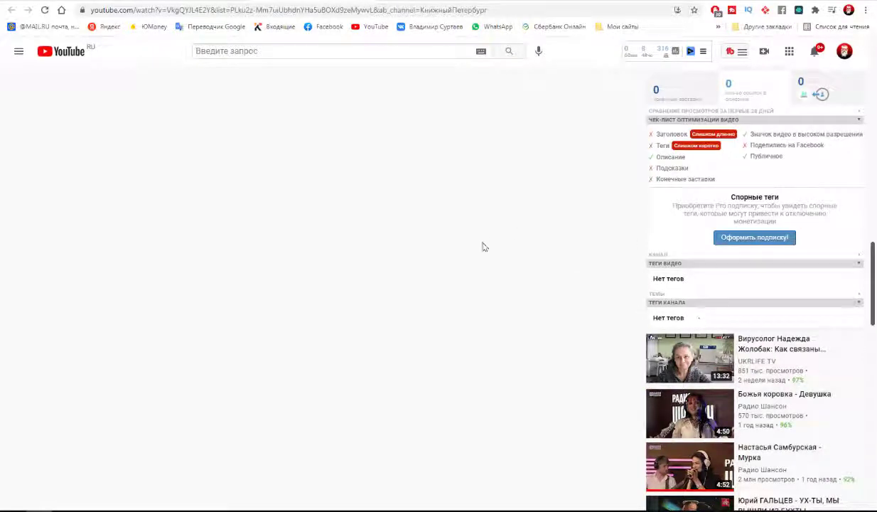
scroll(633, 198, up, 3)
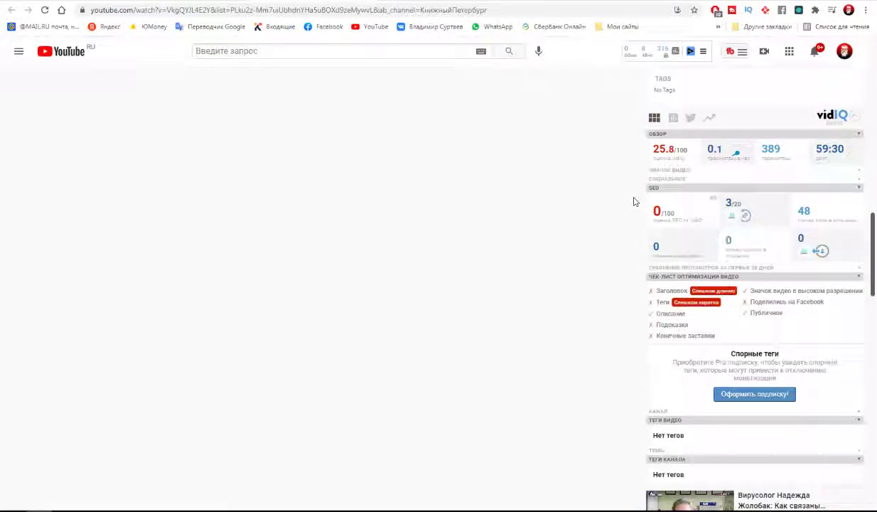
mouse_move(664, 211)
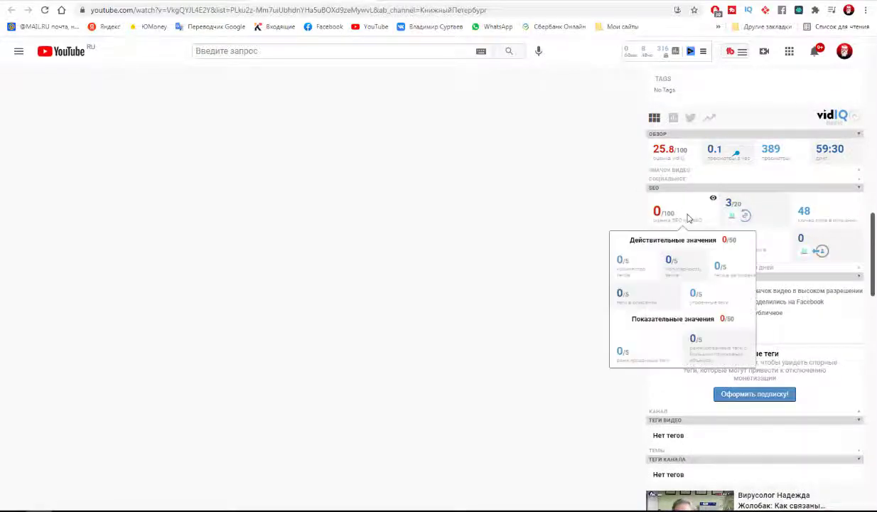
scroll(488, 382, up, 5)
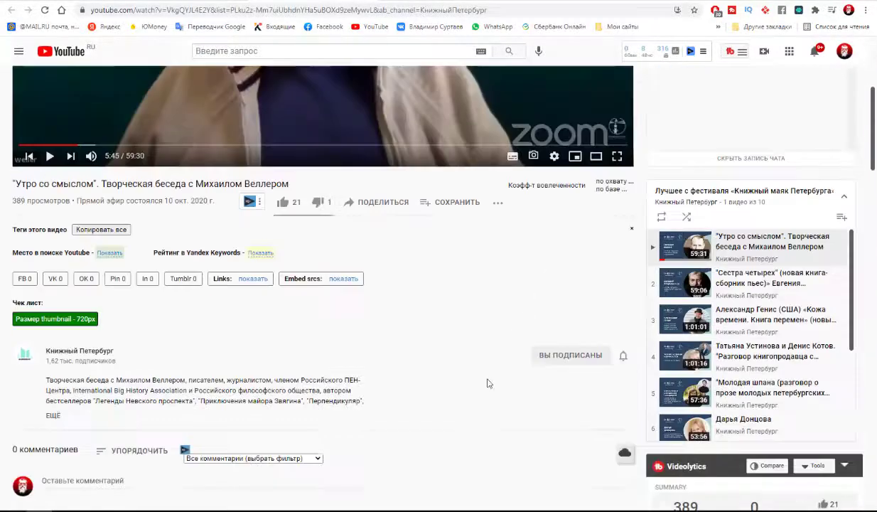
scroll(488, 384, up, 5)
scroll(488, 385, down, 2)
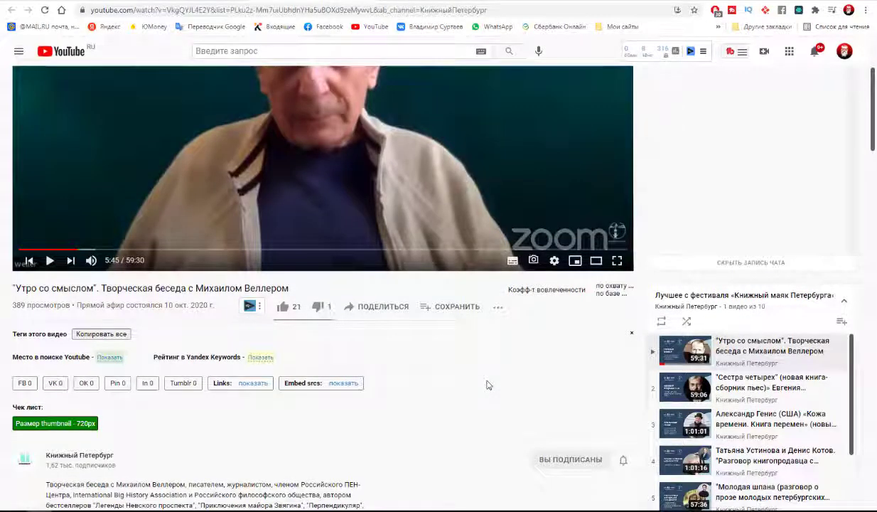
scroll(488, 385, down, 3)
scroll(488, 385, down, 1)
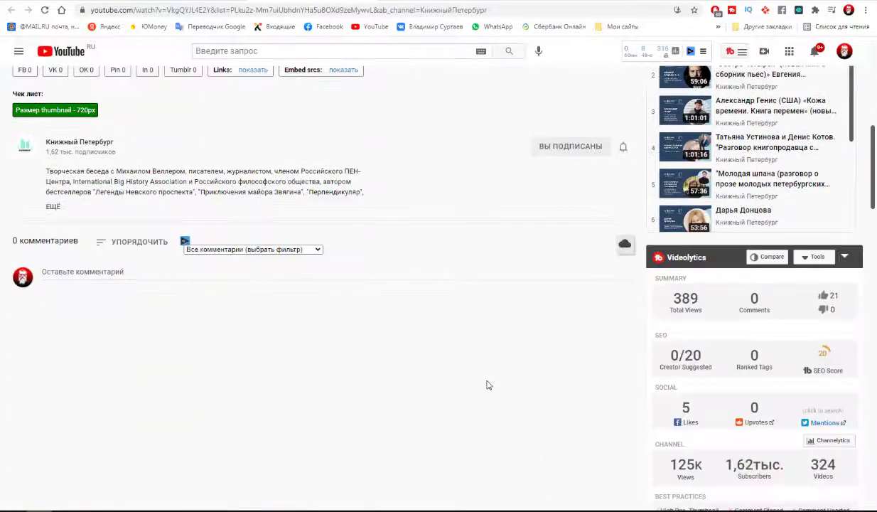
scroll(488, 385, up, 1)
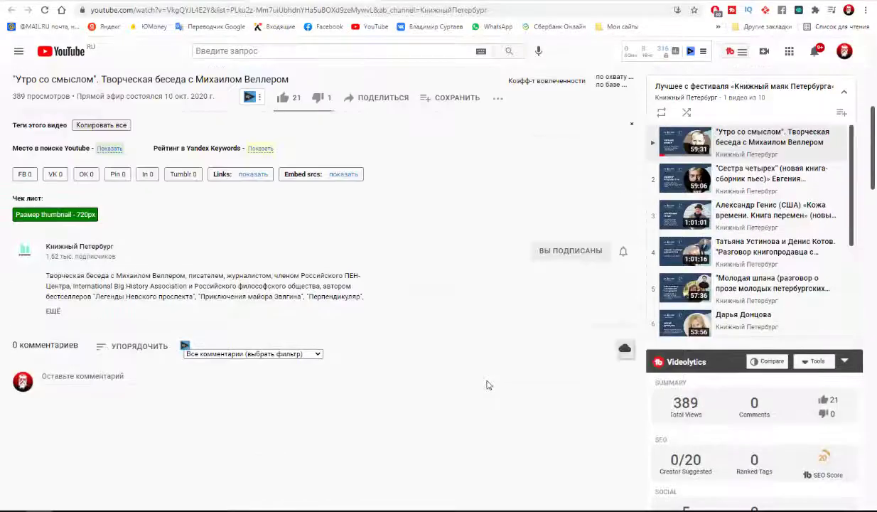
Step: Expand the Веллер talk's description and select the book title Легенды Невского проспекта for copying
click(52, 311)
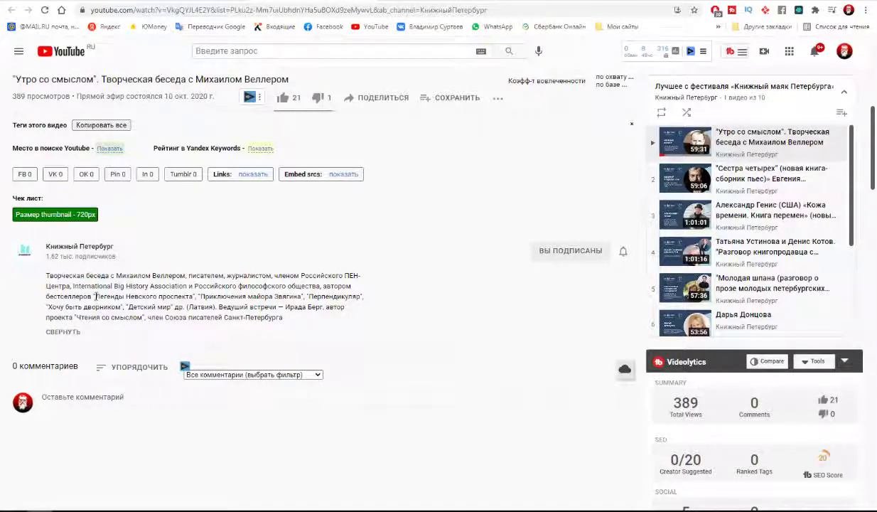
drag(95, 296, 190, 296)
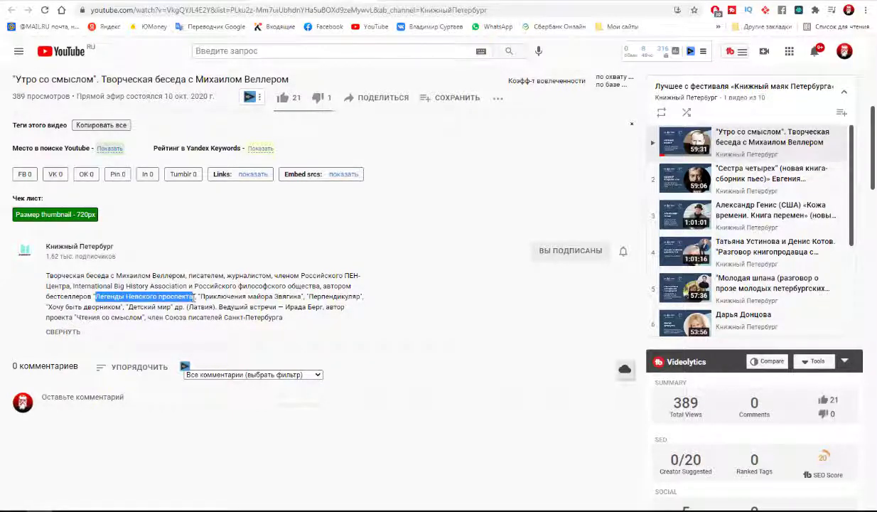
right_click(146, 296)
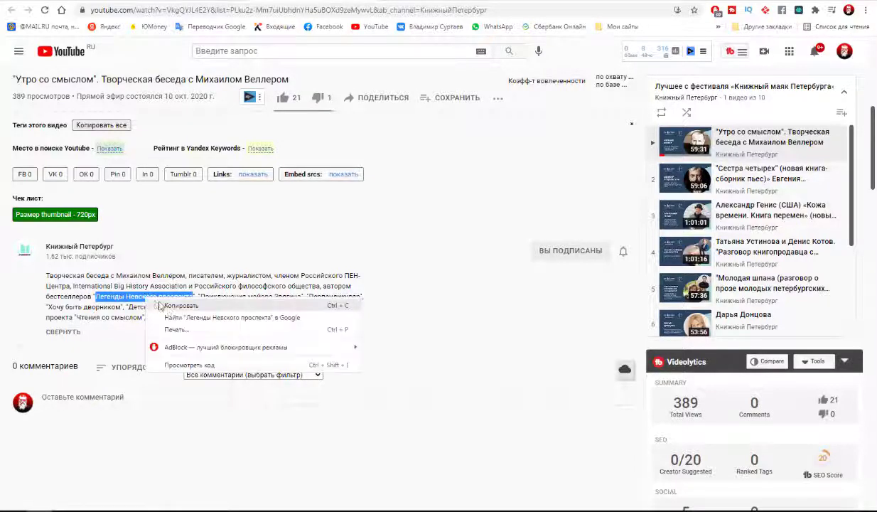
Step: Search YouTube for Легенды Невского проспекта in place of Михаил Веллер; vidIQ scores it 63/100
click(164, 305)
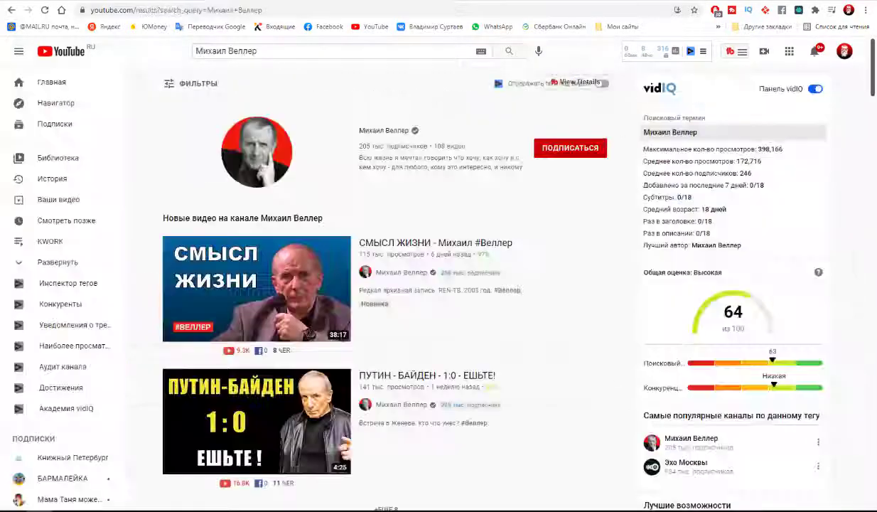
drag(274, 54, 198, 51)
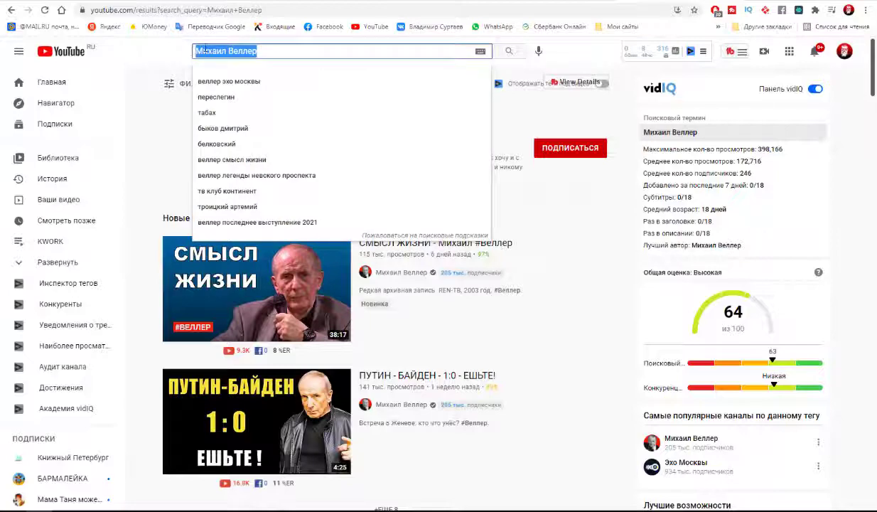
right_click(206, 50)
click(229, 98)
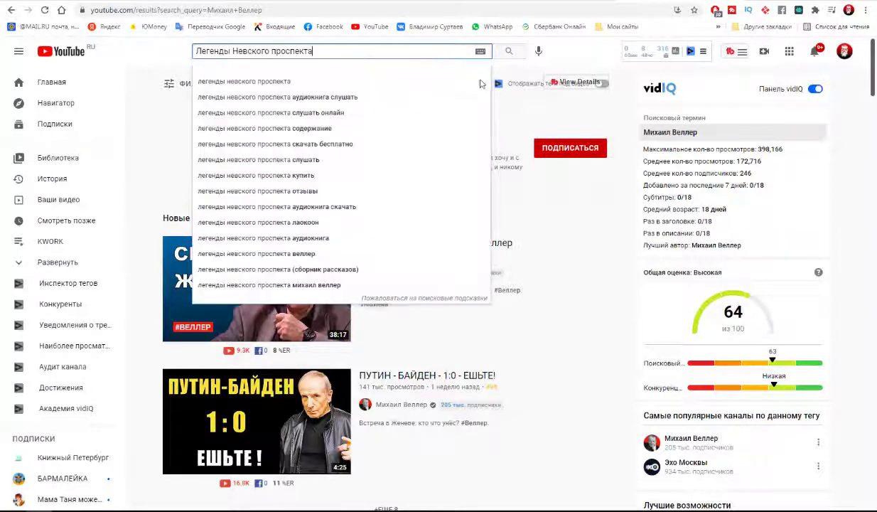
click(509, 51)
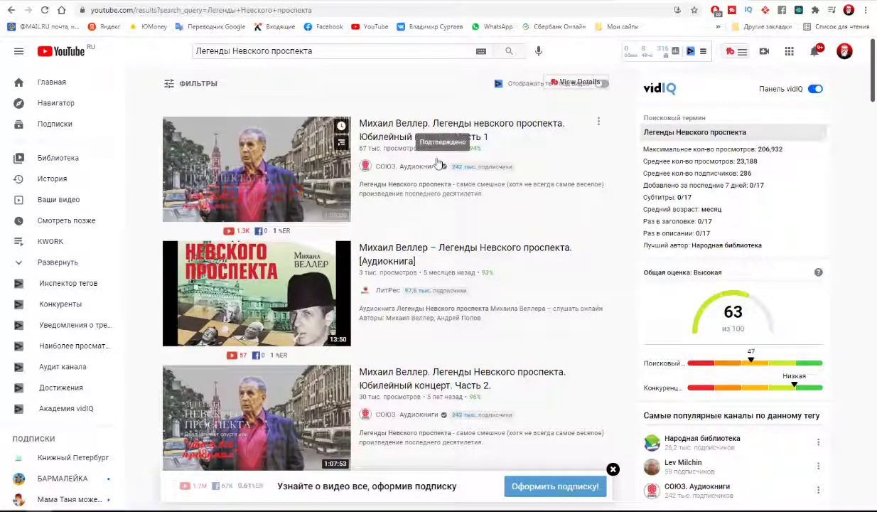
mouse_move(469, 292)
mouse_move(539, 277)
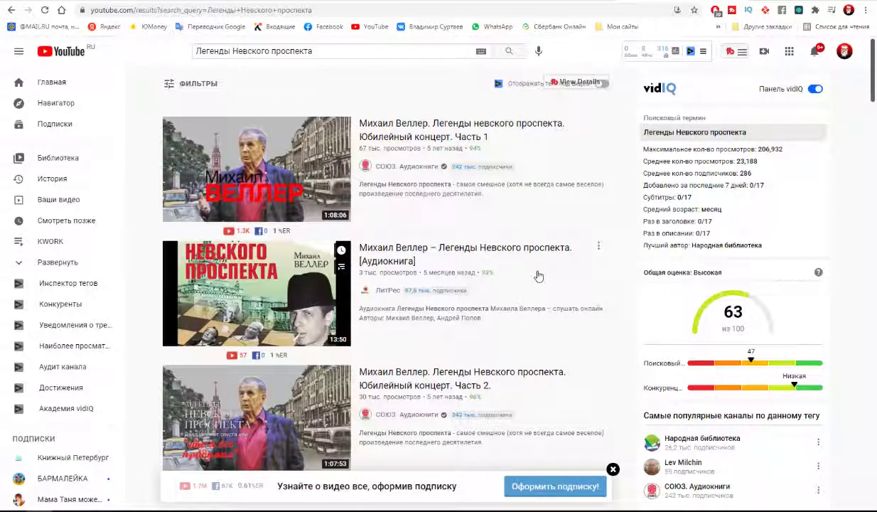
Step: Scroll down through the 'Легенды Невского проспекта' search results
scroll(538, 276, down, 2)
scroll(538, 276, down, 3)
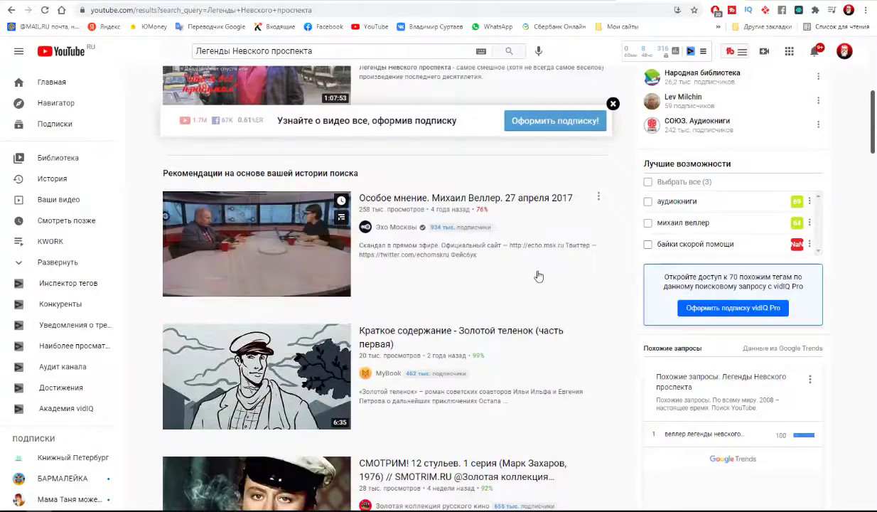
scroll(538, 276, down, 2)
scroll(539, 276, down, 2)
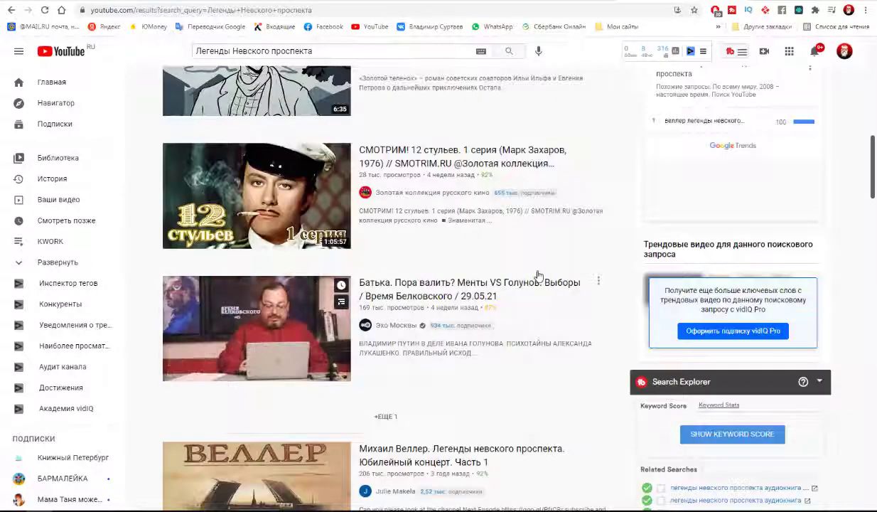
scroll(538, 276, down, 3)
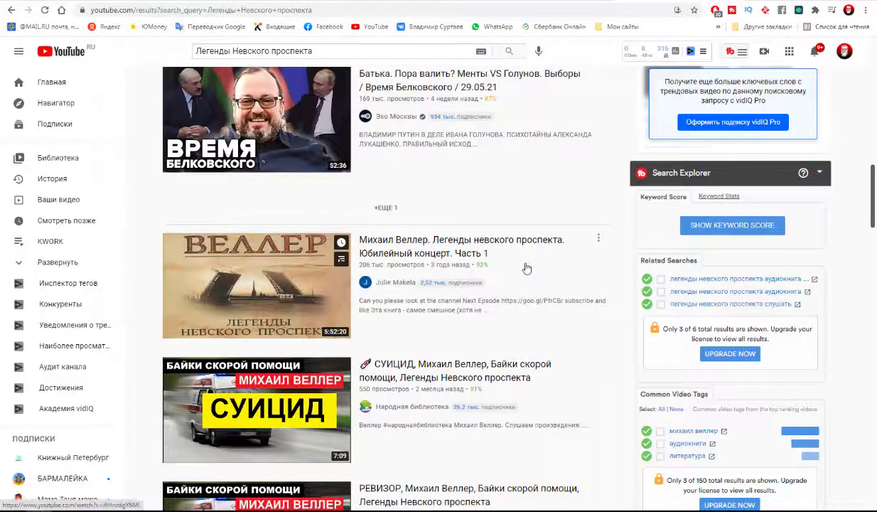
scroll(527, 268, down, 4)
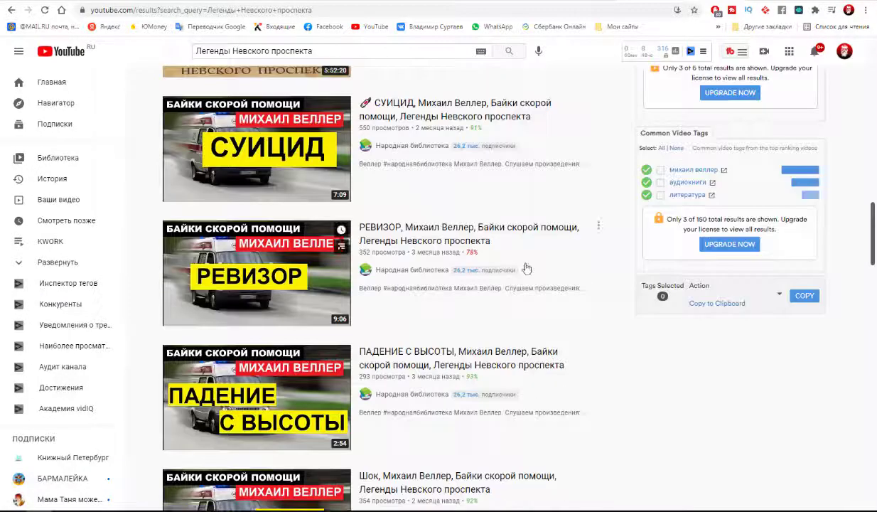
scroll(527, 268, down, 4)
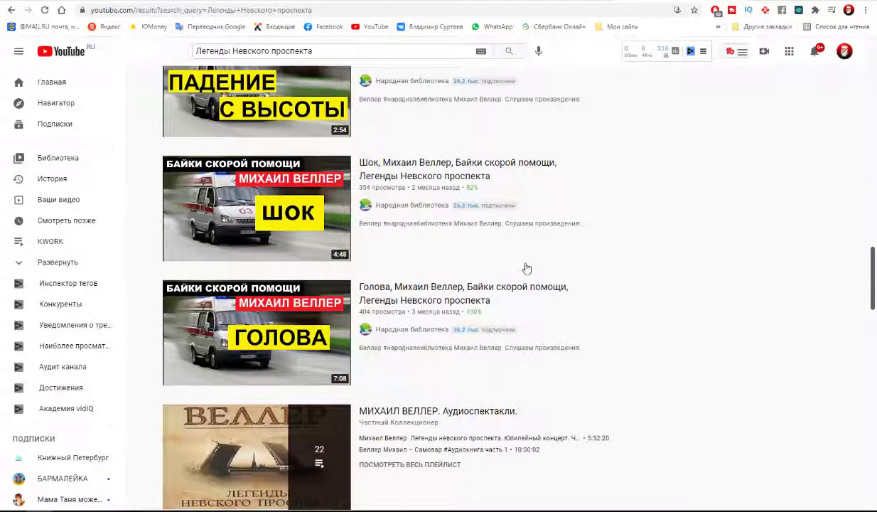
mouse_move(445, 254)
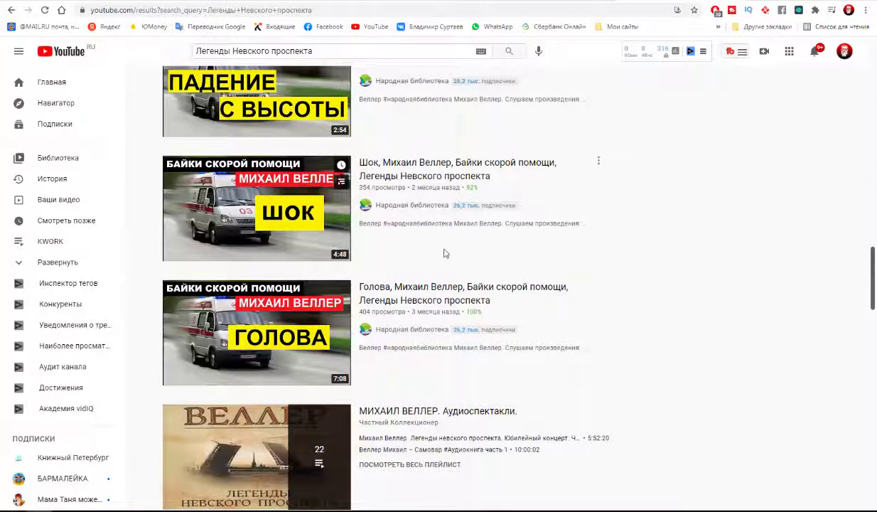
scroll(446, 253, down, 4)
scroll(445, 253, down, 5)
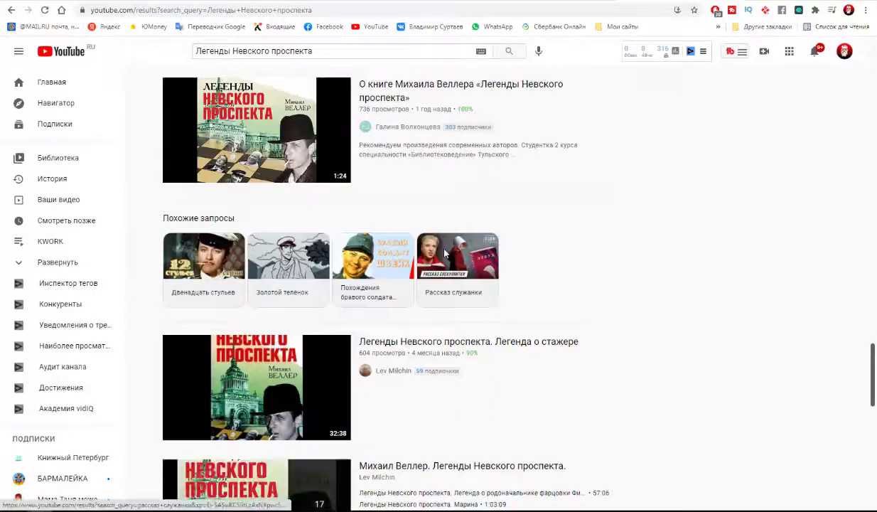
scroll(445, 253, down, 5)
scroll(445, 253, down, 4)
scroll(445, 253, down, 1)
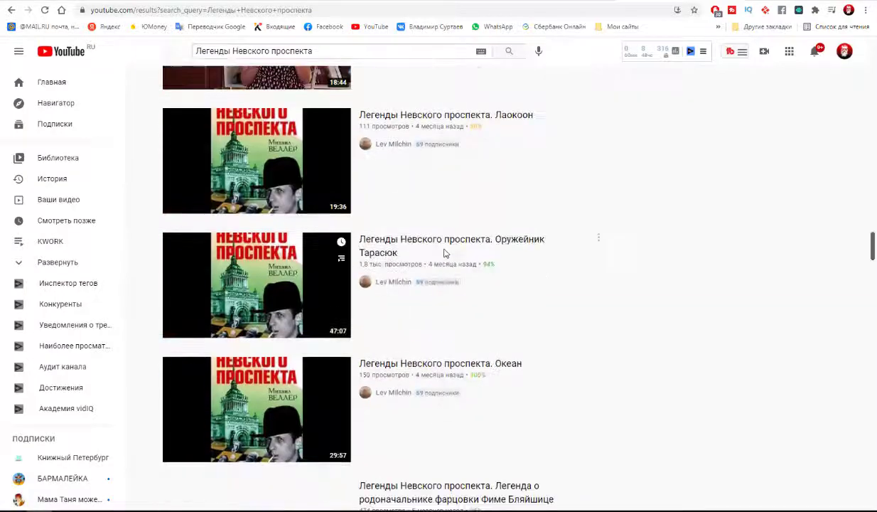
scroll(445, 254, down, 4)
scroll(445, 253, down, 1)
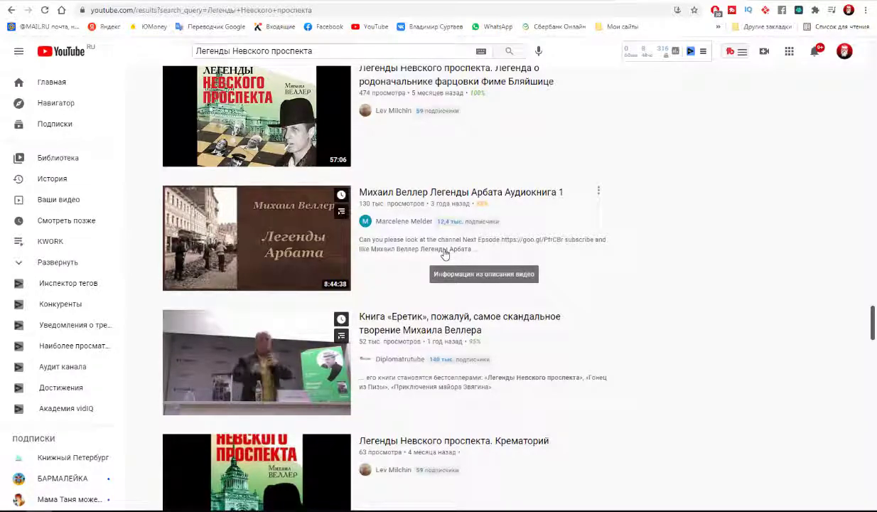
scroll(445, 255, down, 5)
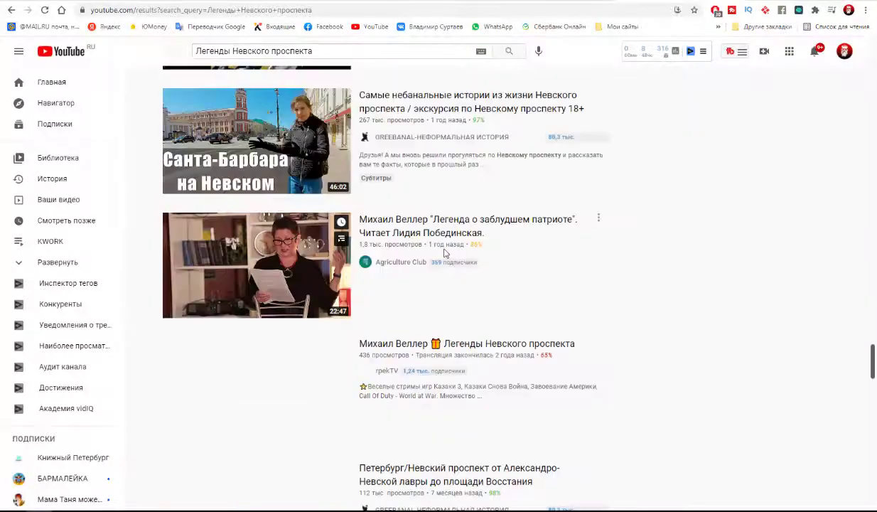
scroll(445, 254, down, 5)
scroll(446, 254, down, 5)
scroll(445, 255, down, 5)
scroll(445, 254, down, 5)
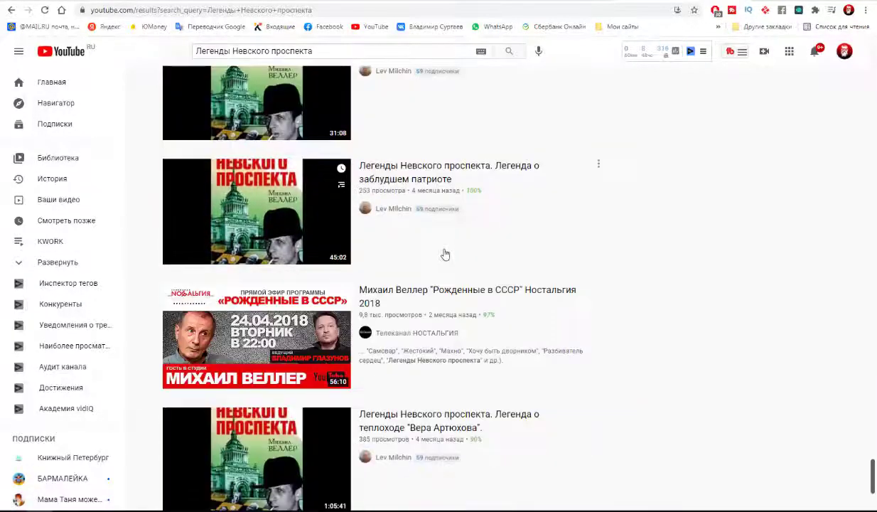
scroll(446, 254, down, 5)
scroll(445, 254, down, 5)
scroll(445, 254, down, 5)
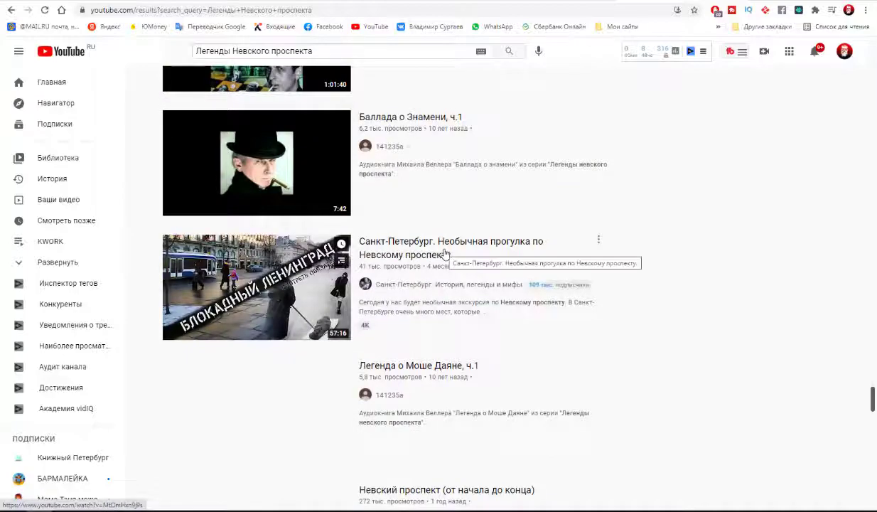
scroll(445, 253, down, 4)
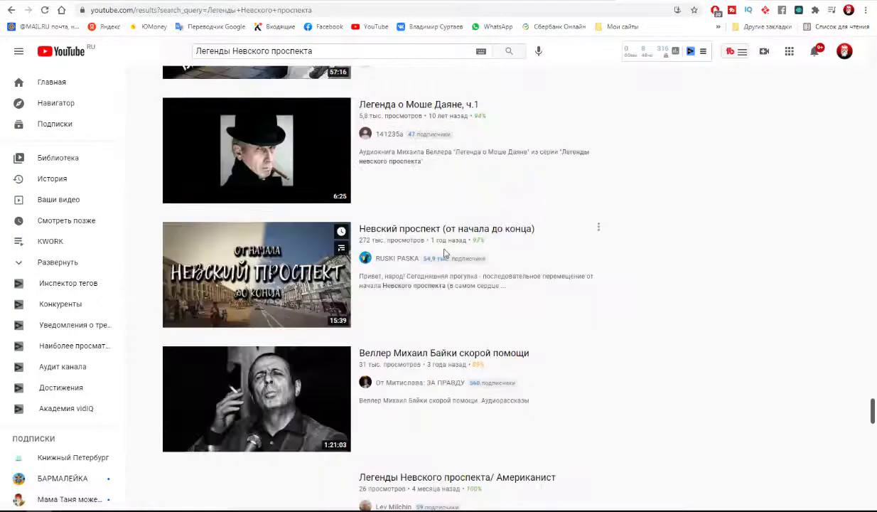
Step: Scroll back up to the player of the 'Утро со смыслом' Веллер talk, paused at 5:45
scroll(445, 253, up, 3)
scroll(445, 253, up, 5)
scroll(445, 253, up, 5)
scroll(445, 253, up, 5)
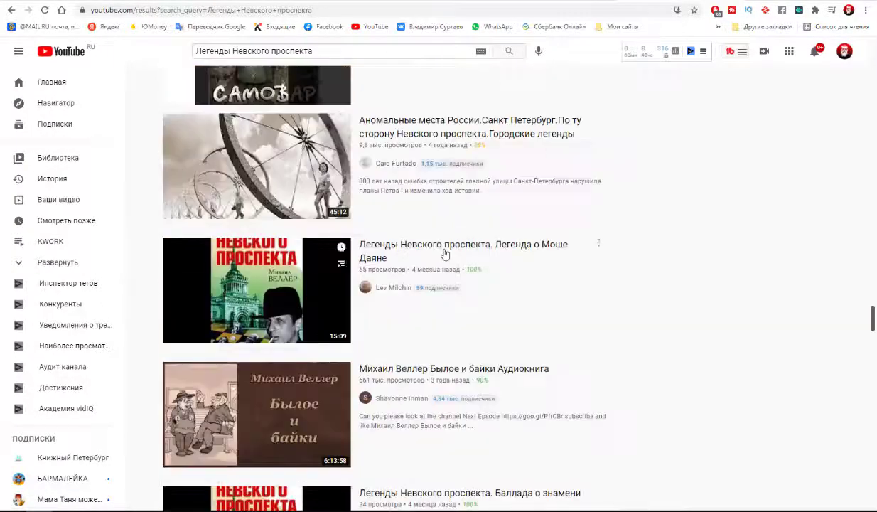
scroll(446, 253, up, 5)
scroll(445, 253, up, 5)
scroll(445, 255, up, 5)
scroll(445, 255, up, 5)
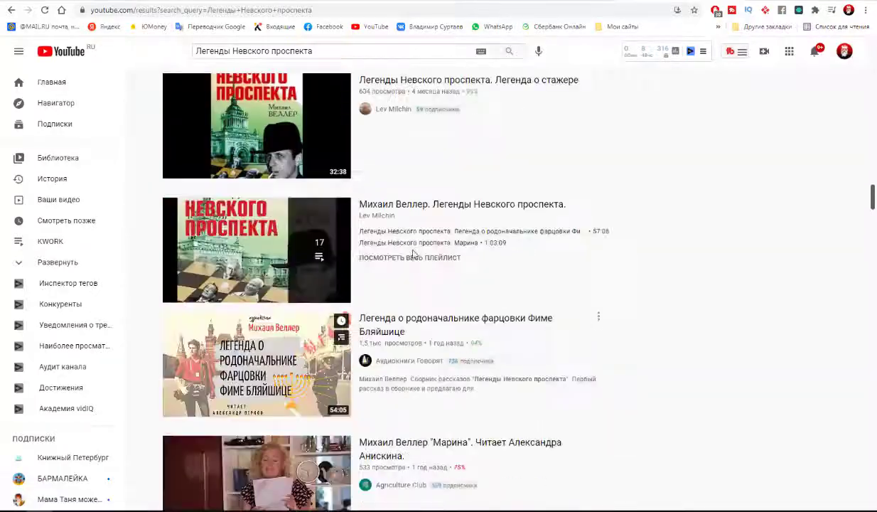
scroll(392, 254, up, 5)
scroll(317, 426, up, 5)
scroll(353, 248, up, 5)
scroll(353, 248, up, 5)
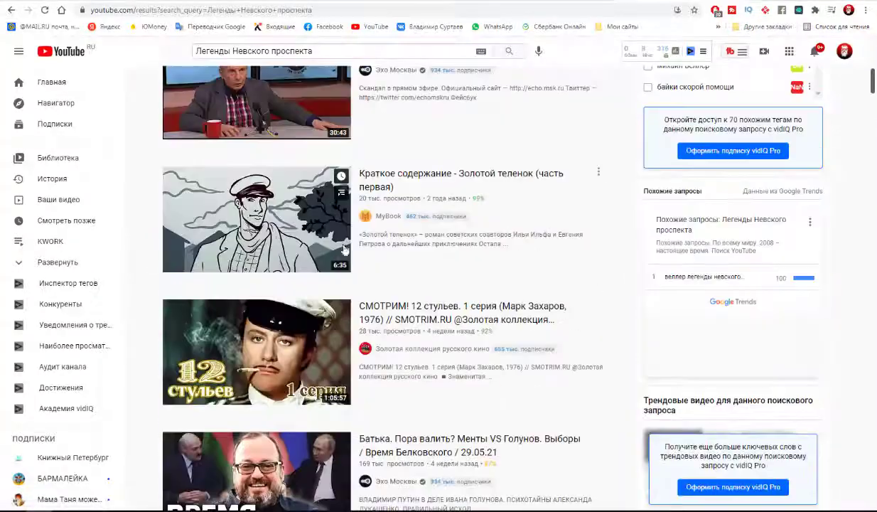
scroll(348, 248, up, 5)
scroll(339, 248, up, 5)
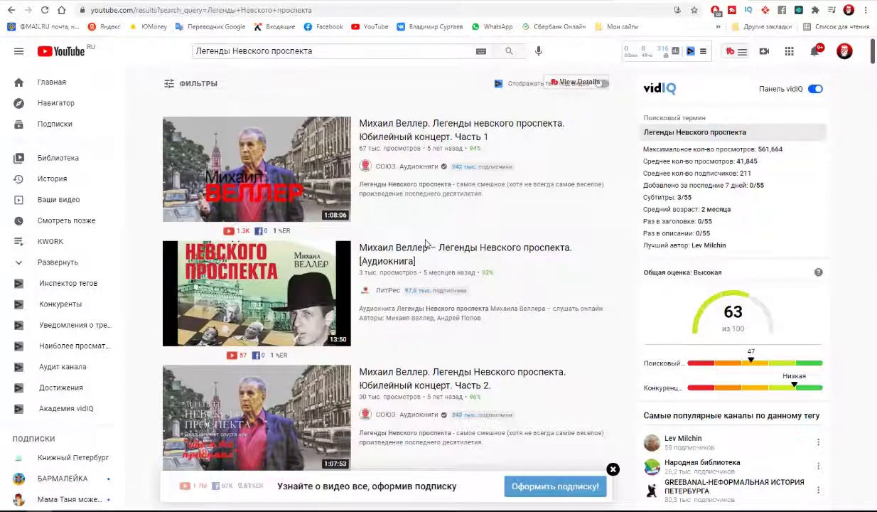
scroll(427, 243, down, 3)
scroll(427, 244, down, 3)
scroll(426, 244, down, 4)
scroll(427, 244, down, 4)
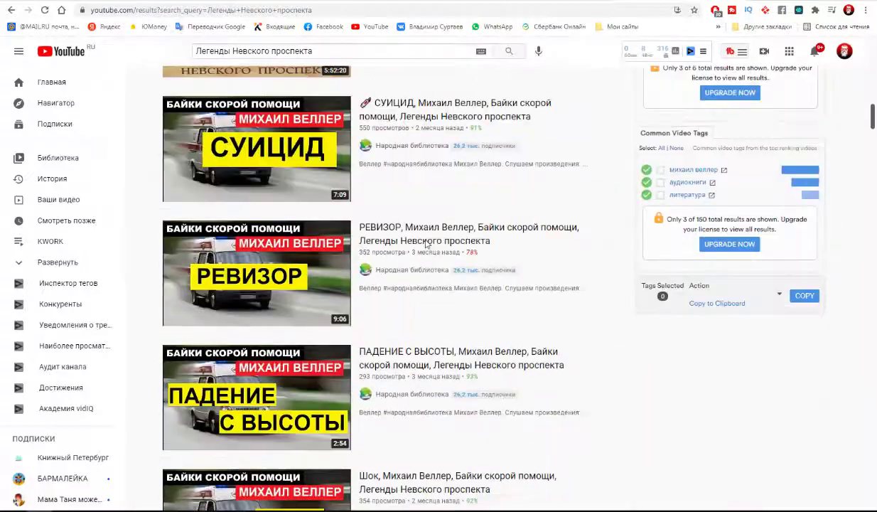
scroll(426, 243, down, 4)
scroll(427, 244, up, 4)
scroll(427, 244, up, 3)
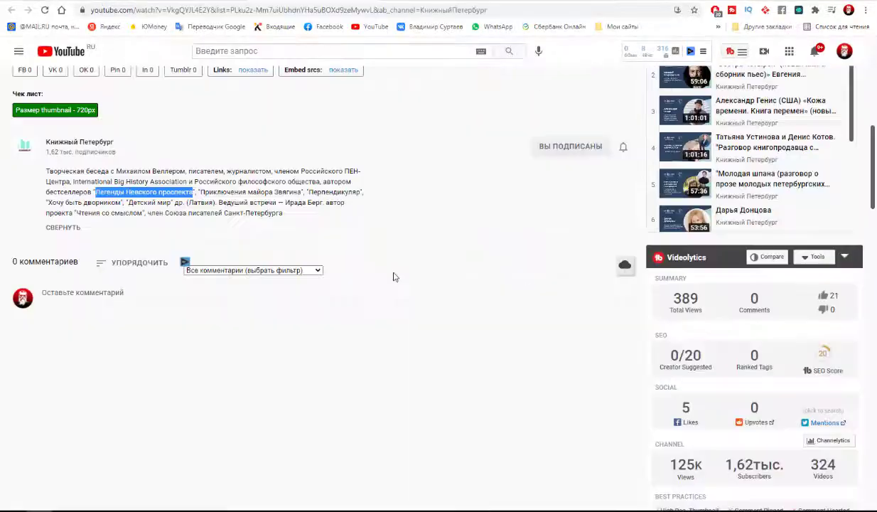
scroll(392, 274, up, 1)
scroll(392, 274, up, 2)
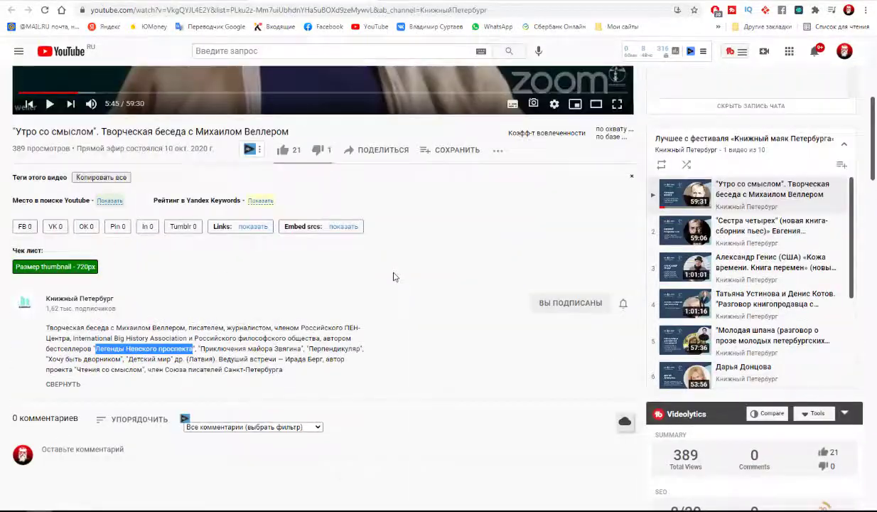
scroll(394, 277, up, 2)
scroll(394, 277, up, 1)
scroll(395, 276, up, 2)
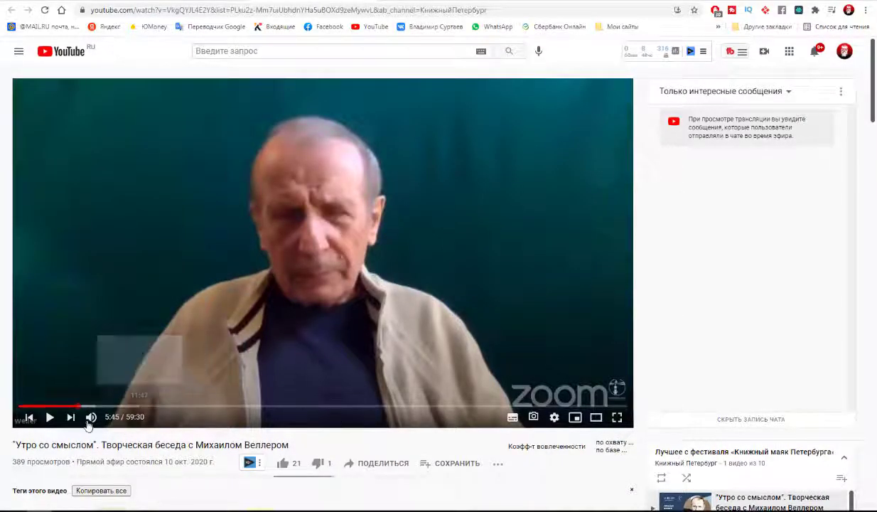
click(49, 420)
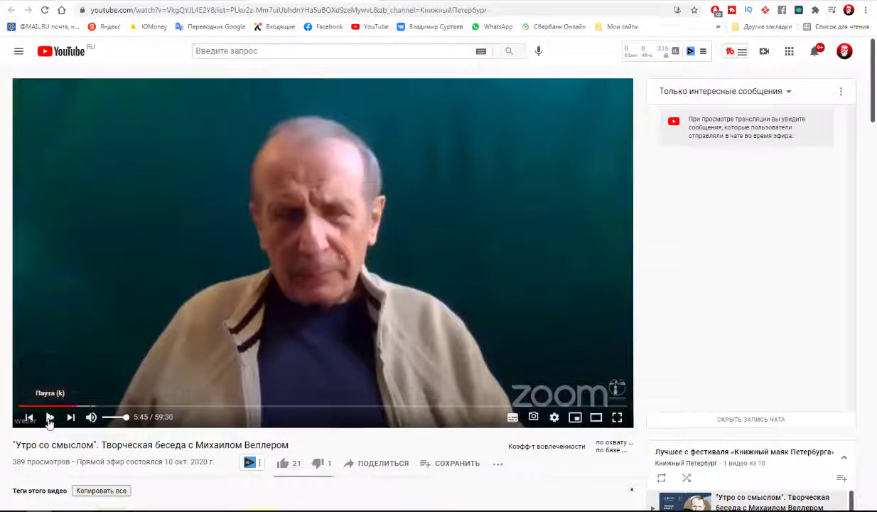
click(556, 418)
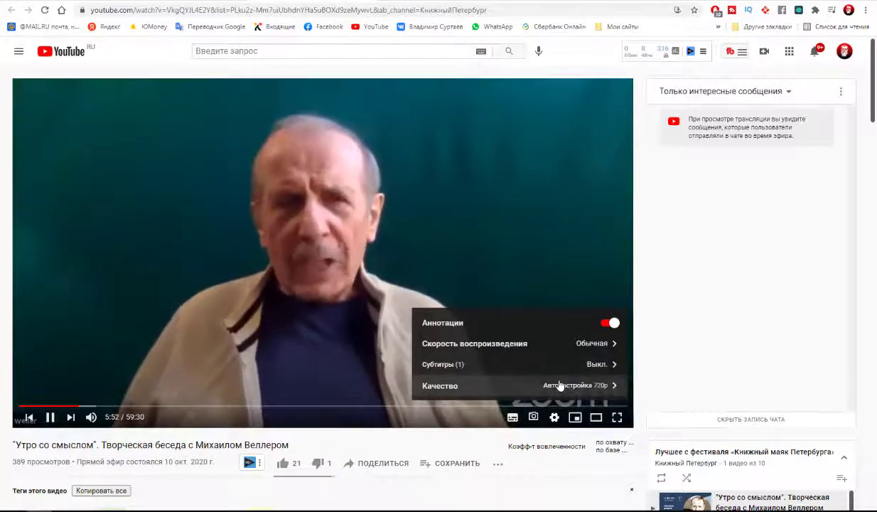
click(561, 385)
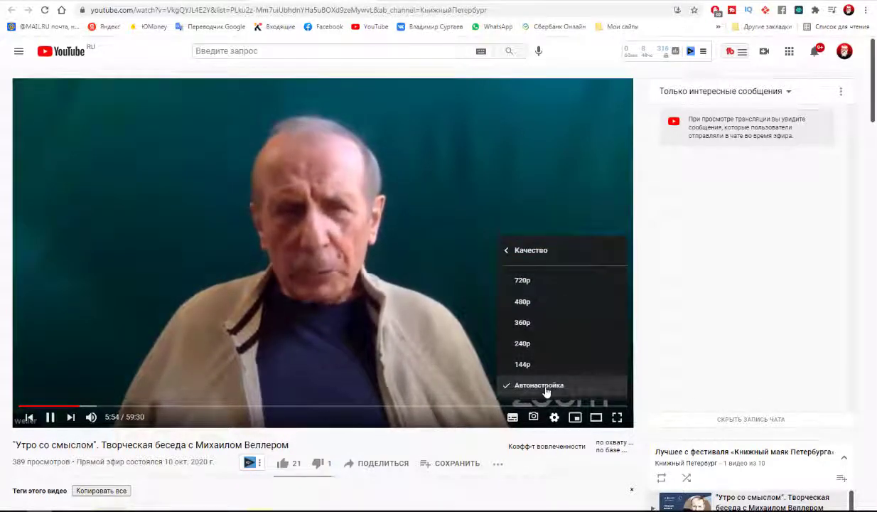
click(452, 453)
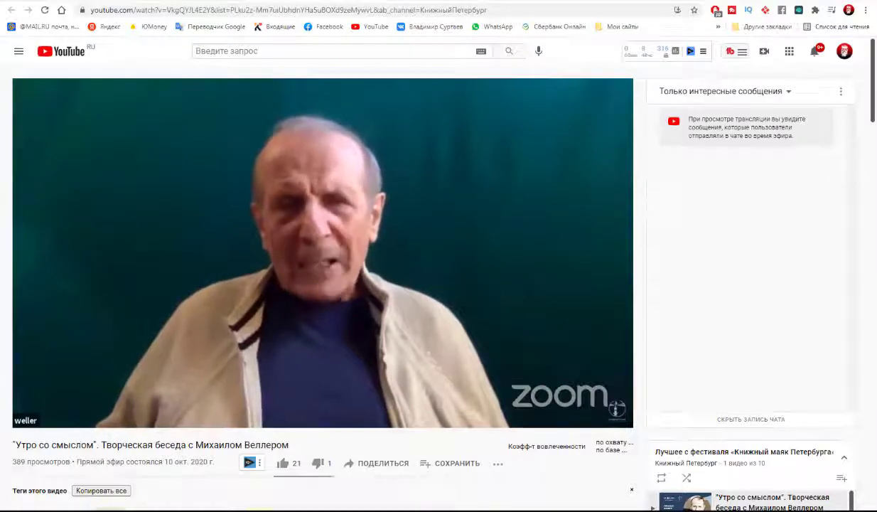
mouse_move(61, 406)
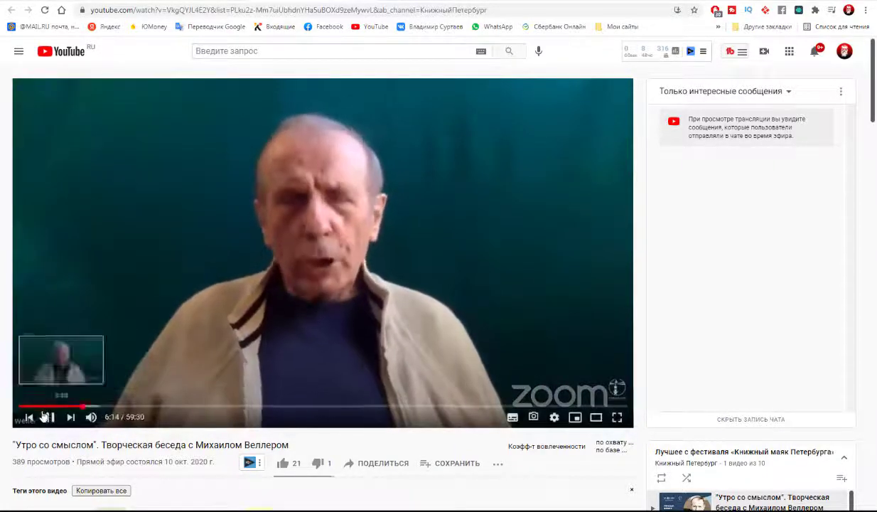
click(47, 417)
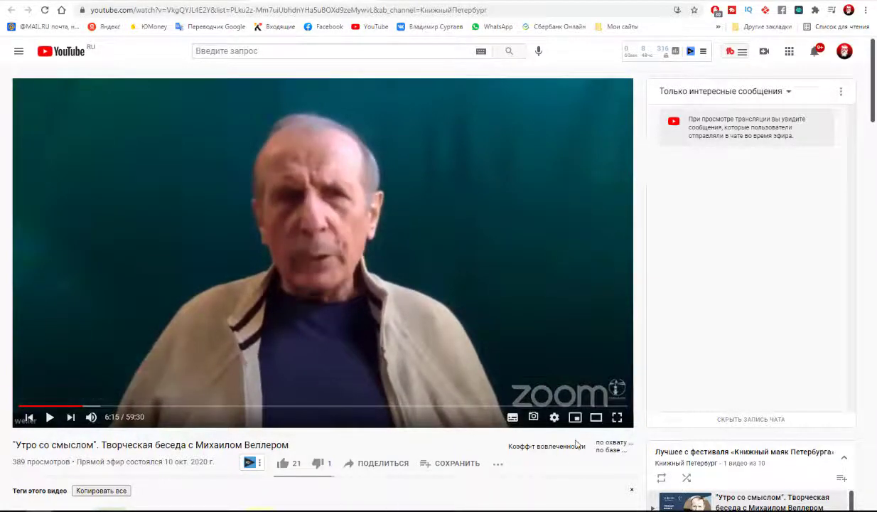
scroll(489, 452, down, 4)
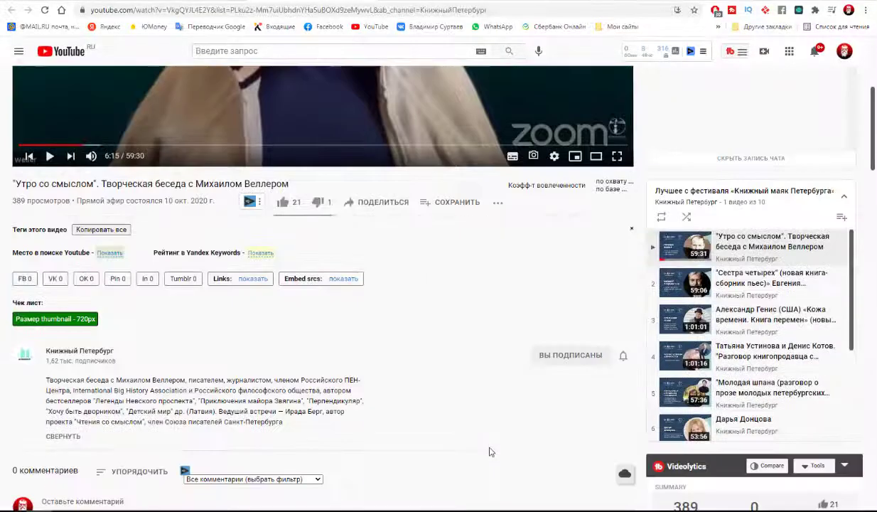
scroll(489, 451, down, 1)
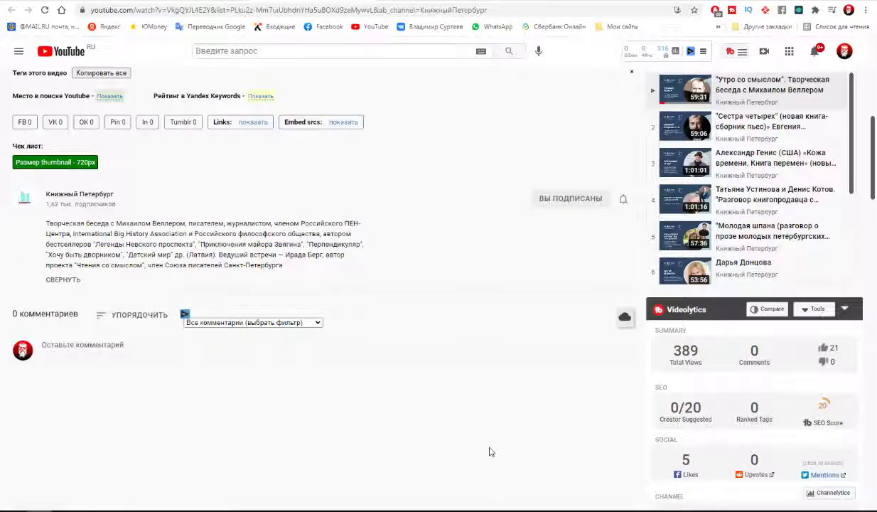
scroll(489, 451, up, 2)
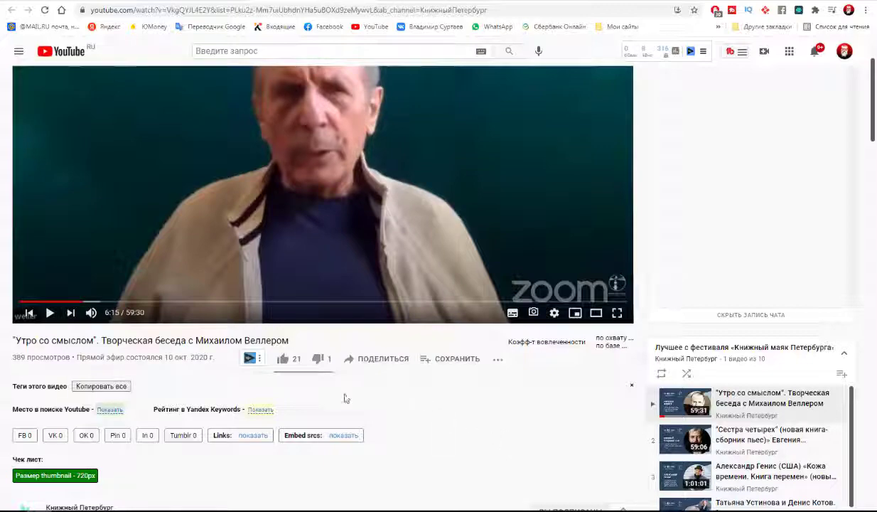
scroll(476, 402, up, 2)
scroll(476, 402, down, 3)
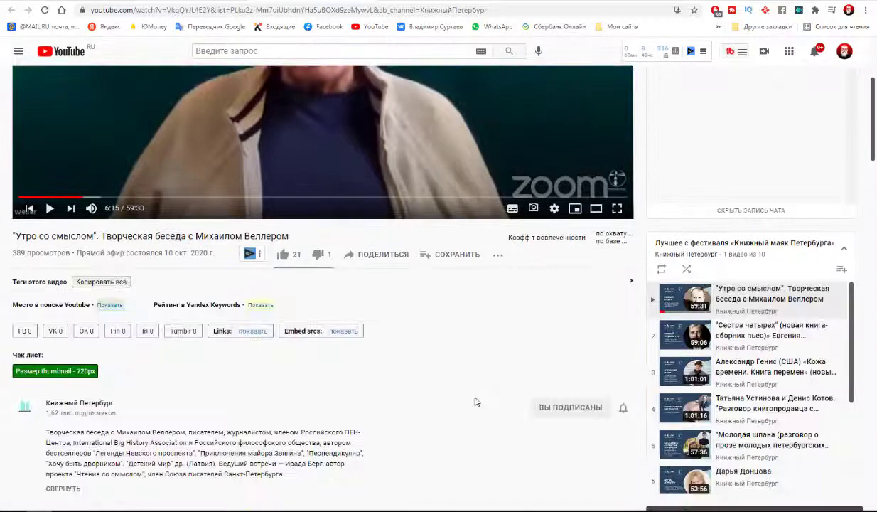
scroll(476, 402, up, 2)
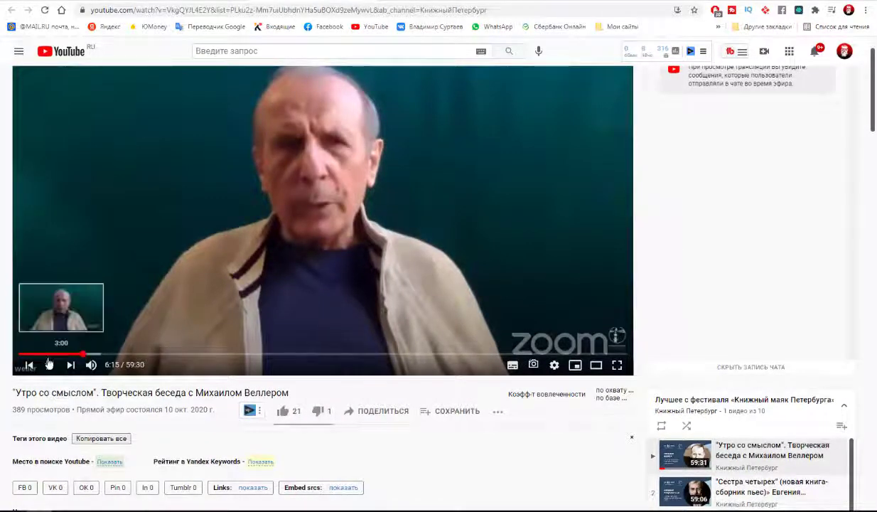
key(alt+Left)
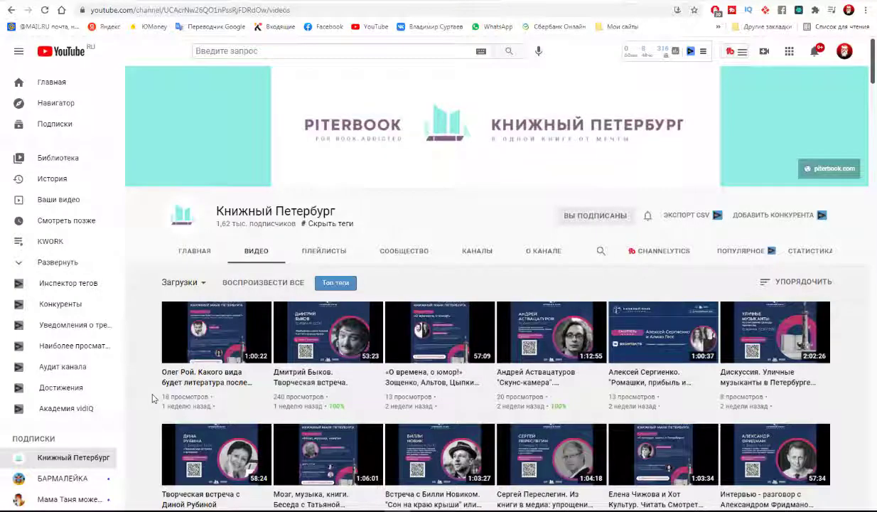
Step: Play all 12 videos of the channel's 'Книжный мир в новой реальности' plenary playlist
click(327, 252)
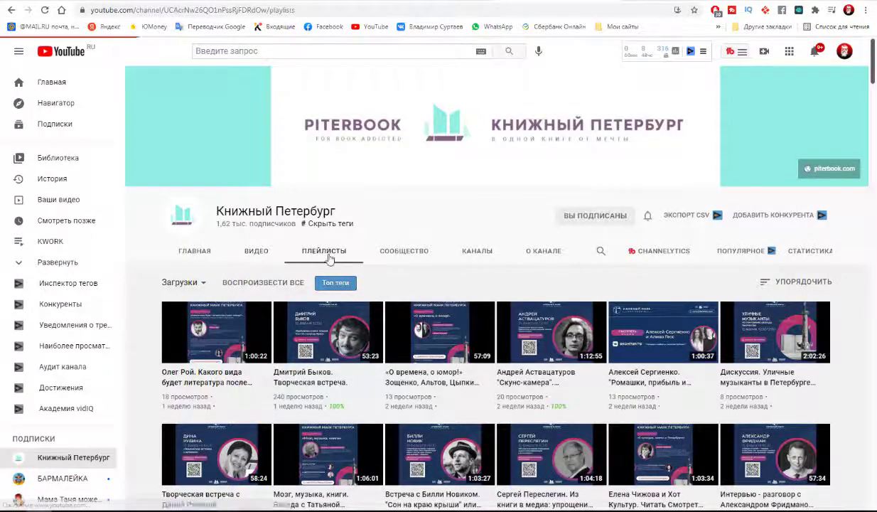
scroll(425, 333, down, 2)
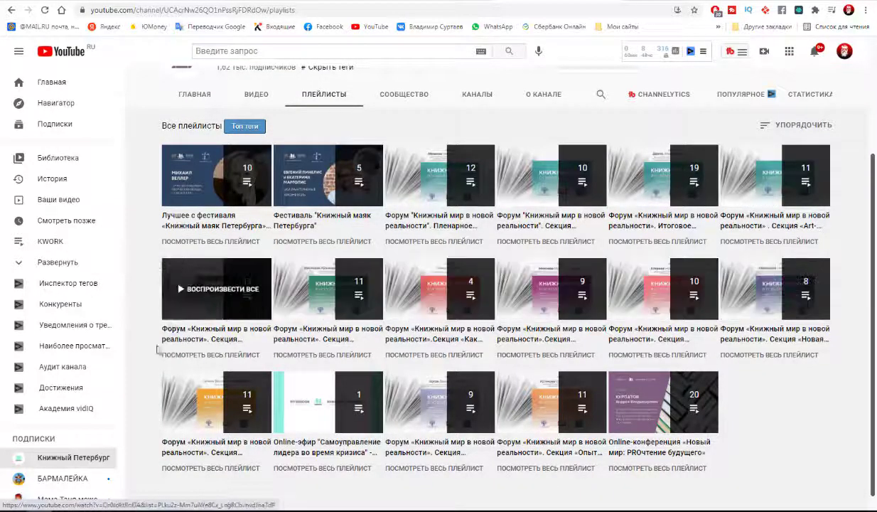
click(439, 200)
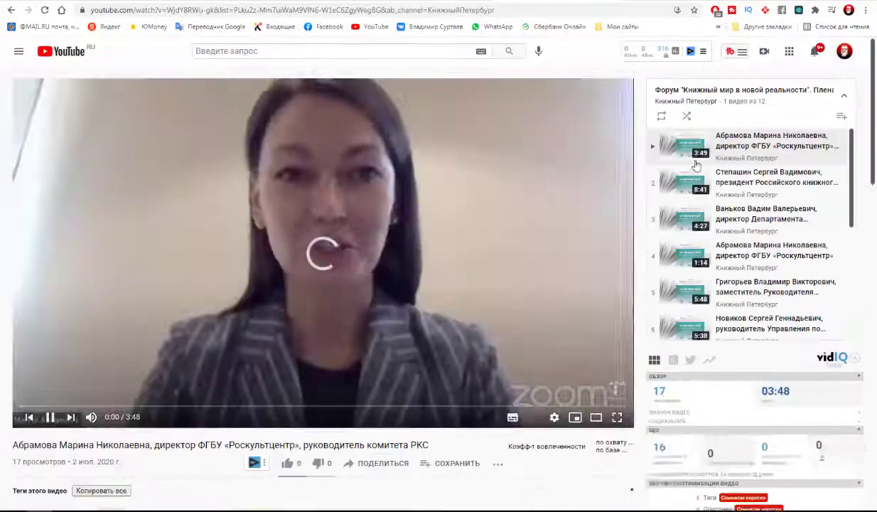
Step: Show the full forum plenary-session playlist page and close the leftover miniplayer
click(698, 91)
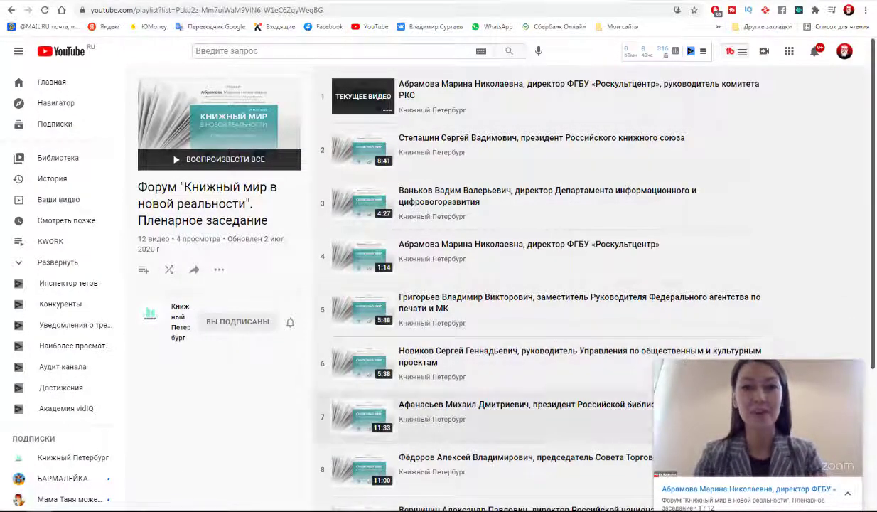
click(852, 369)
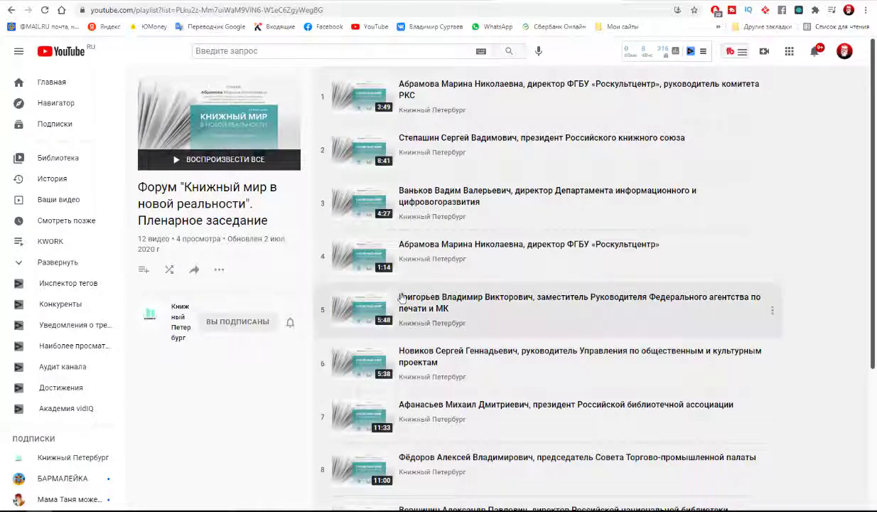
scroll(577, 288, down, 3)
Step: Leave the single playlist page and go back to the channel's Playlists tab
scroll(577, 293, up, 3)
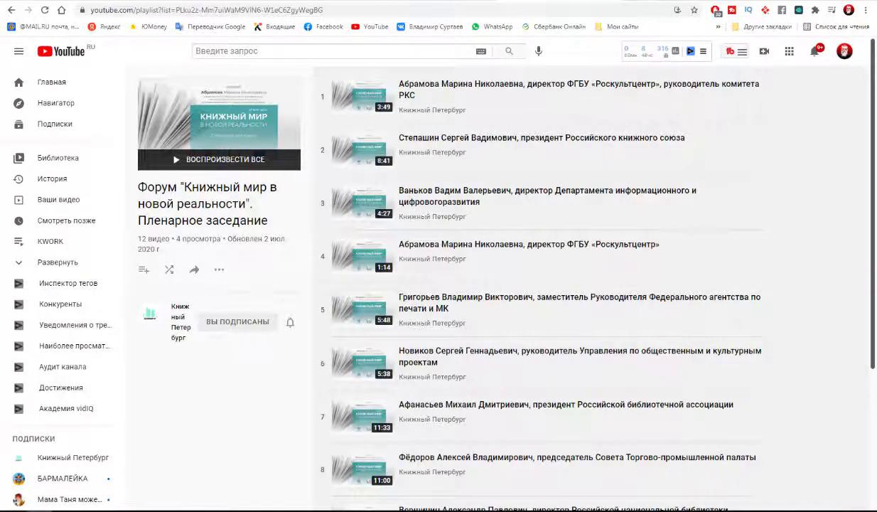
key(alt+Left)
Step: Check the channel's Community tab for posts, then its Channels tab for featured channels
click(409, 252)
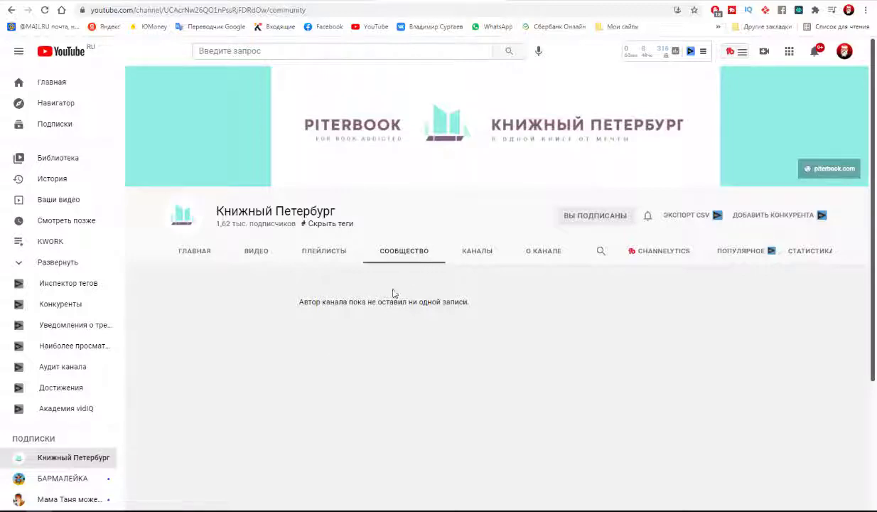
click(479, 253)
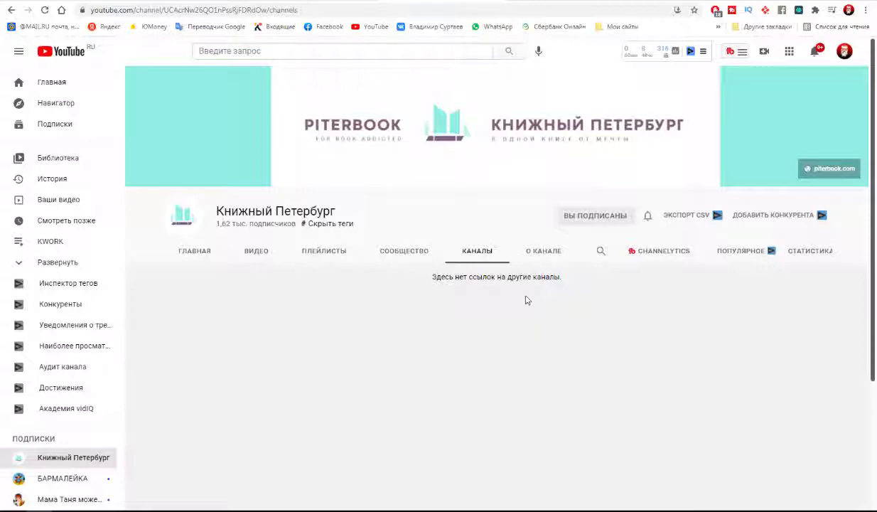
Step: Review the About tab's description, piterbook.com link, 13 May 2020 registration and 125,151 views
click(544, 251)
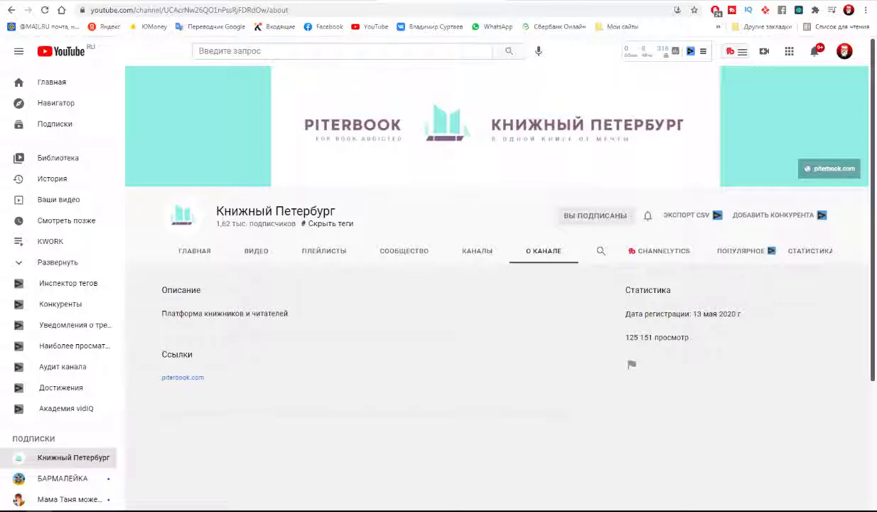
scroll(435, 365, down, 1)
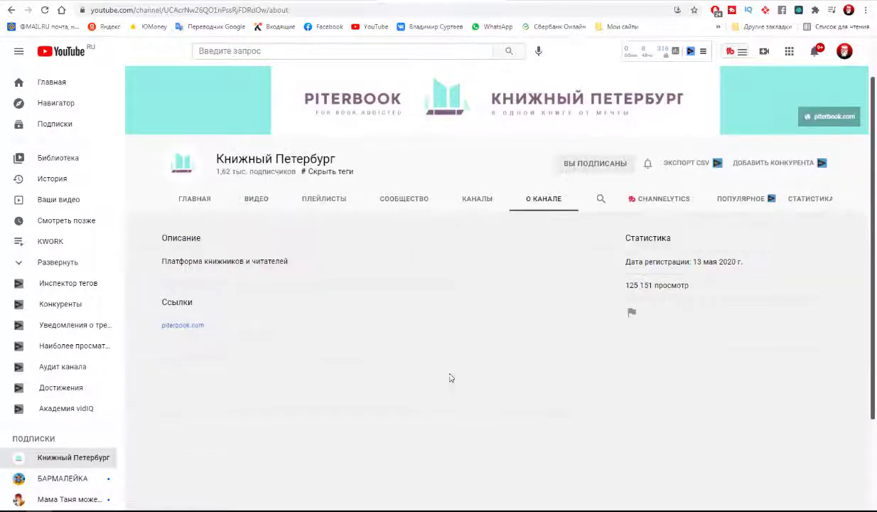
Step: Visit the linked piterbook.com homepage, look through it, and return to the YouTube tab
click(180, 327)
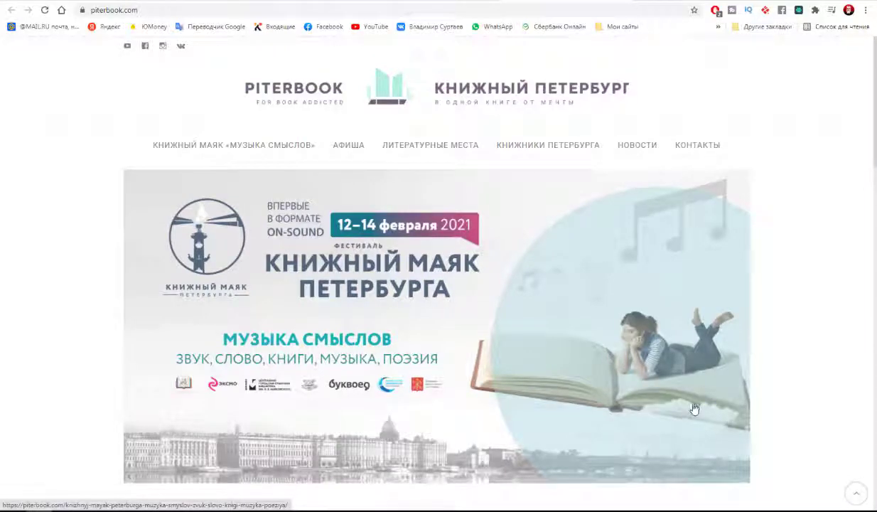
scroll(695, 408, down, 3)
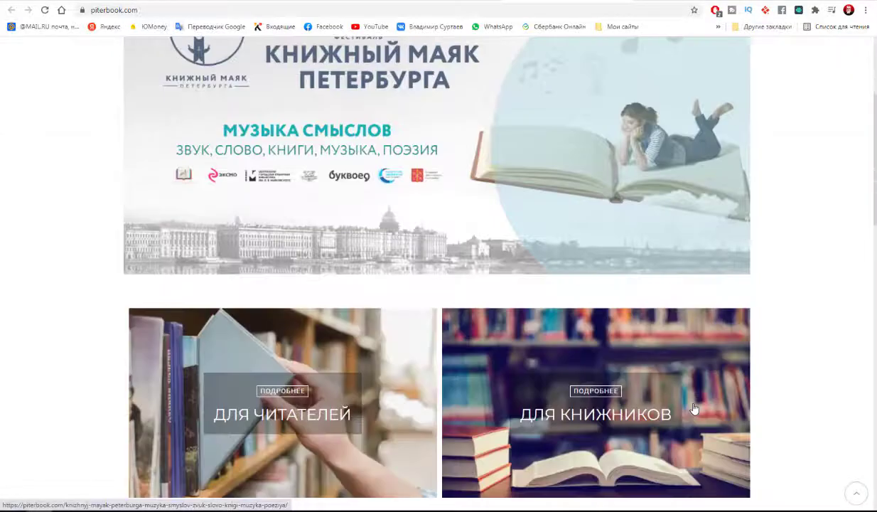
scroll(695, 408, down, 3)
scroll(694, 408, up, 4)
scroll(695, 408, up, 2)
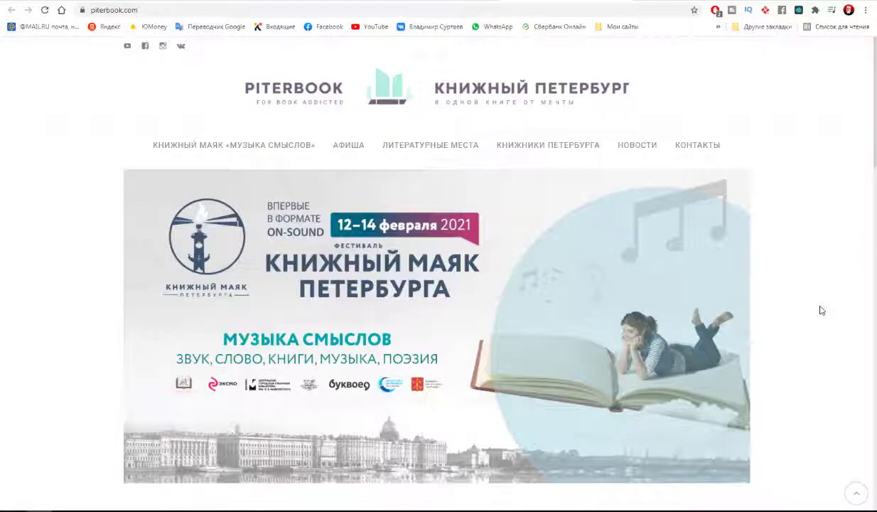
scroll(821, 310, down, 4)
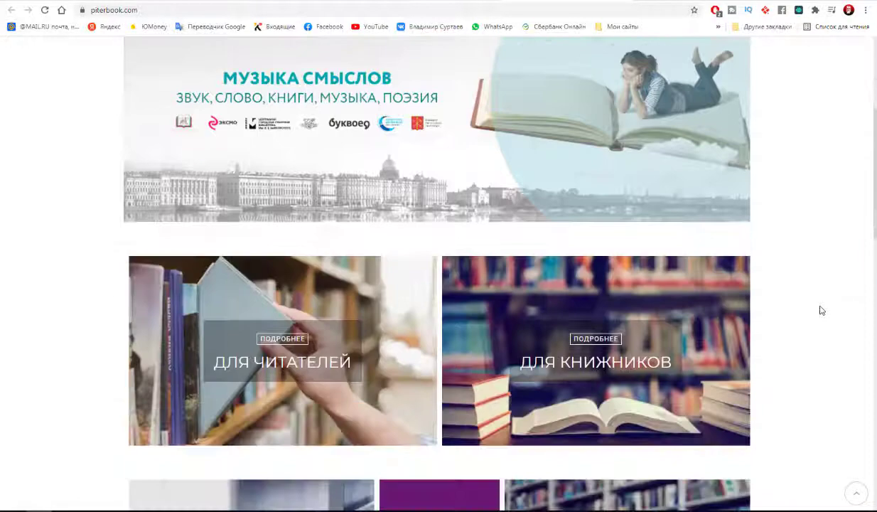
scroll(819, 308, down, 4)
scroll(819, 308, up, 4)
scroll(819, 308, up, 4)
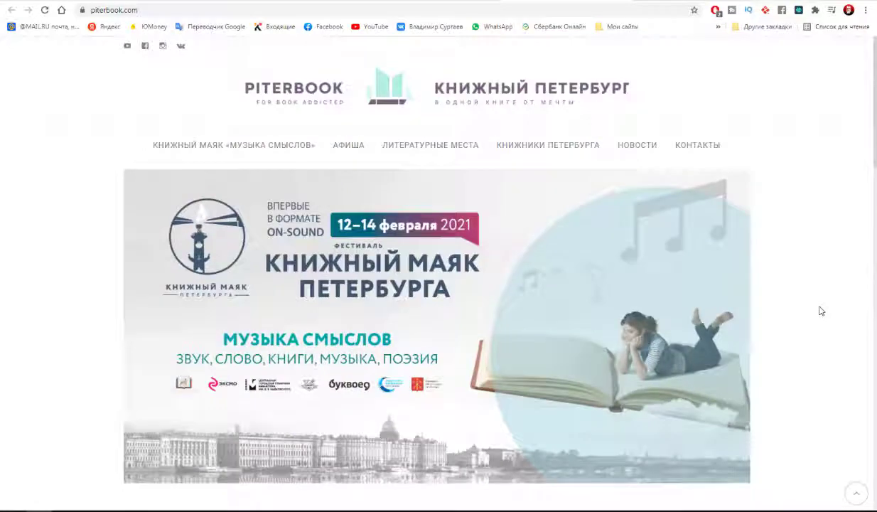
click(631, 2)
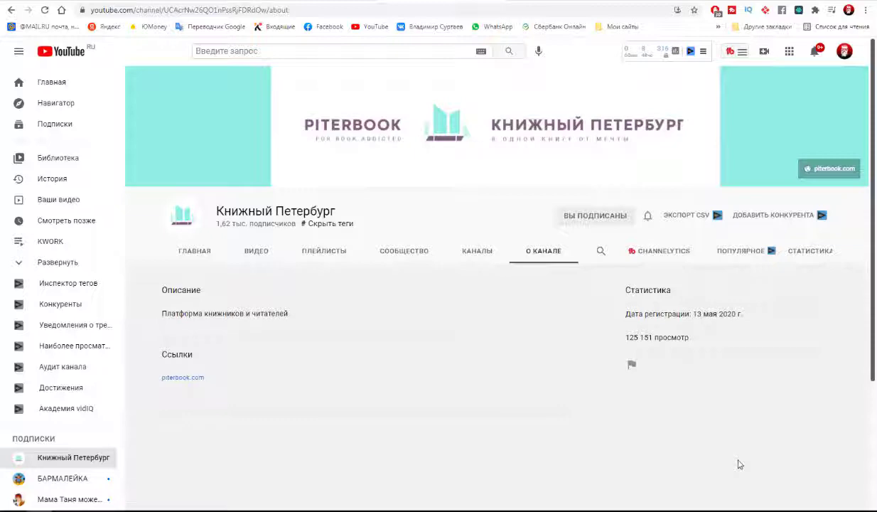
Step: Return to the channel's Home tab and bring up its vidIQ Channelytics statistics
click(196, 252)
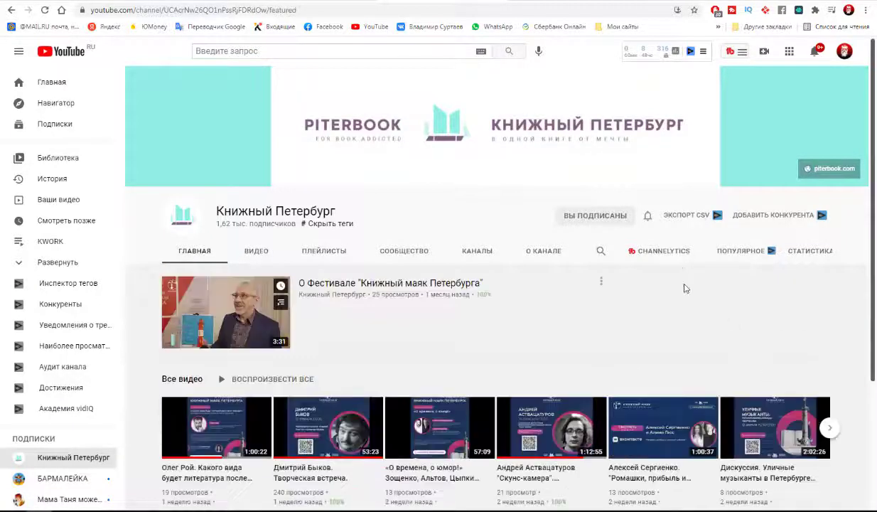
click(681, 253)
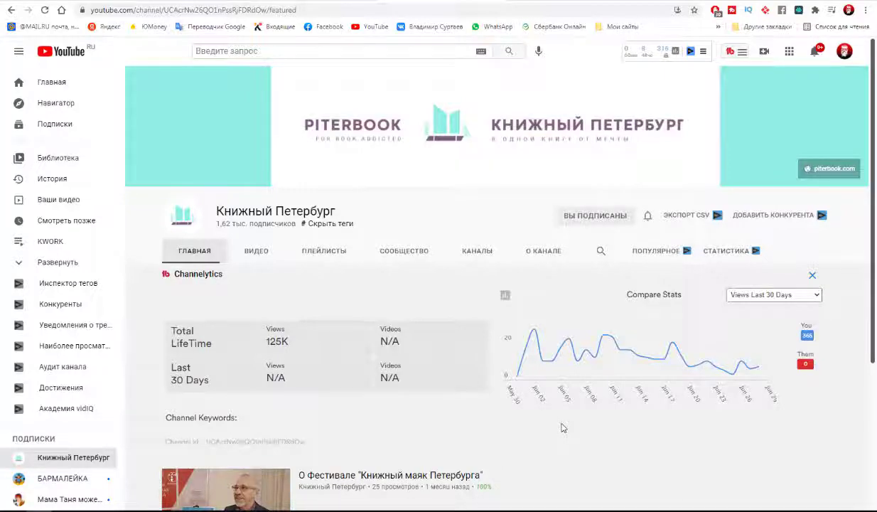
Step: Look over the Channelytics panel's 30-day views chart and 125K lifetime views
scroll(562, 427, down, 3)
scroll(562, 428, up, 3)
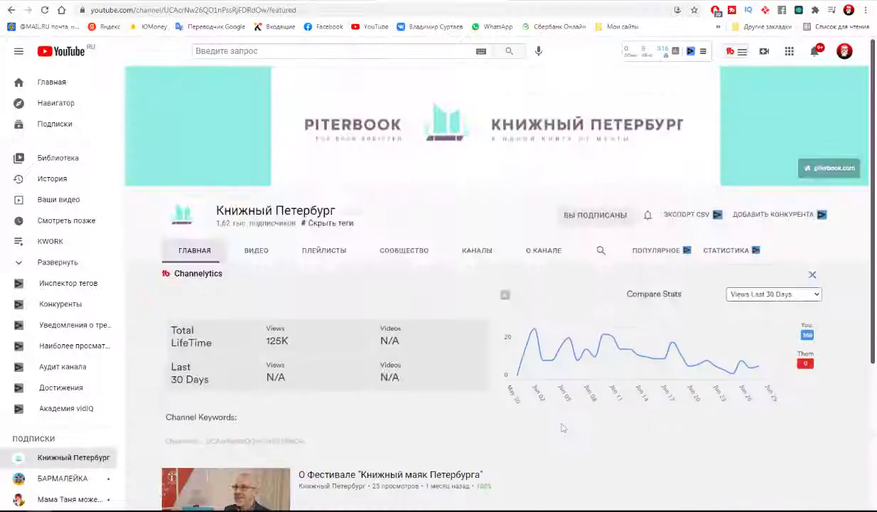